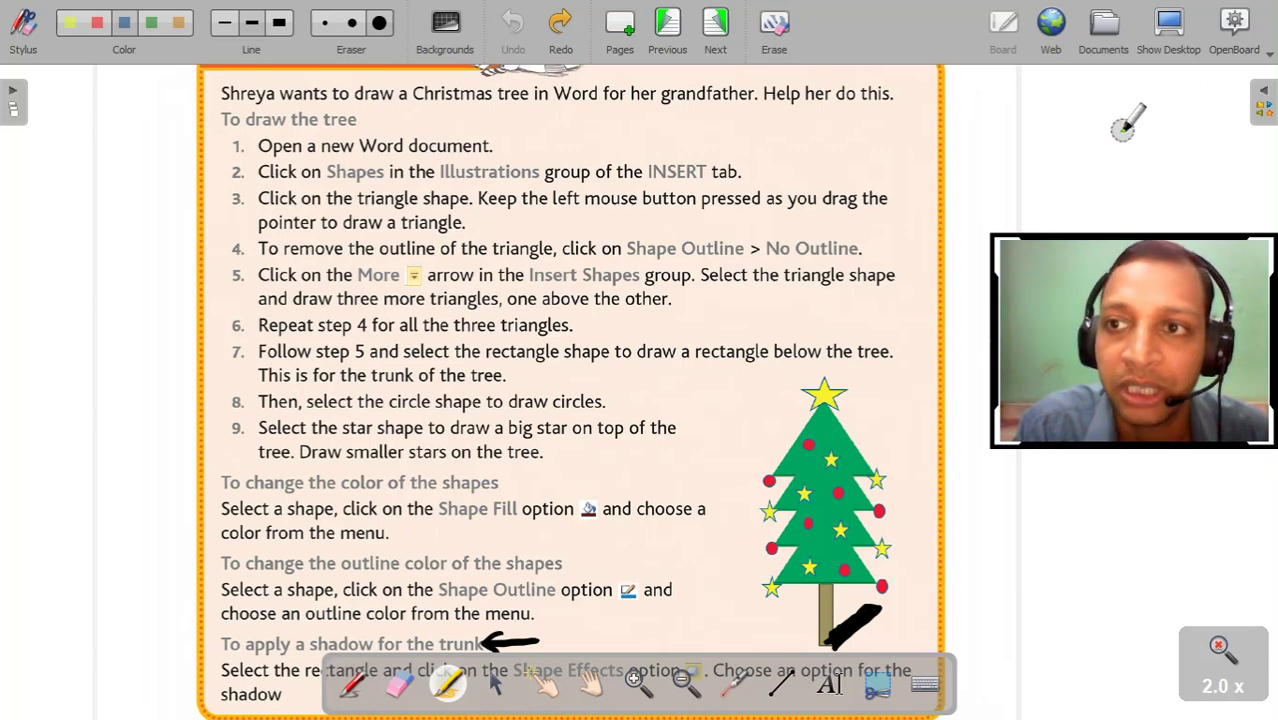
- Switch to Word 2013, create a blank document and keep the full ribbon displayed
left_click(1168, 34)
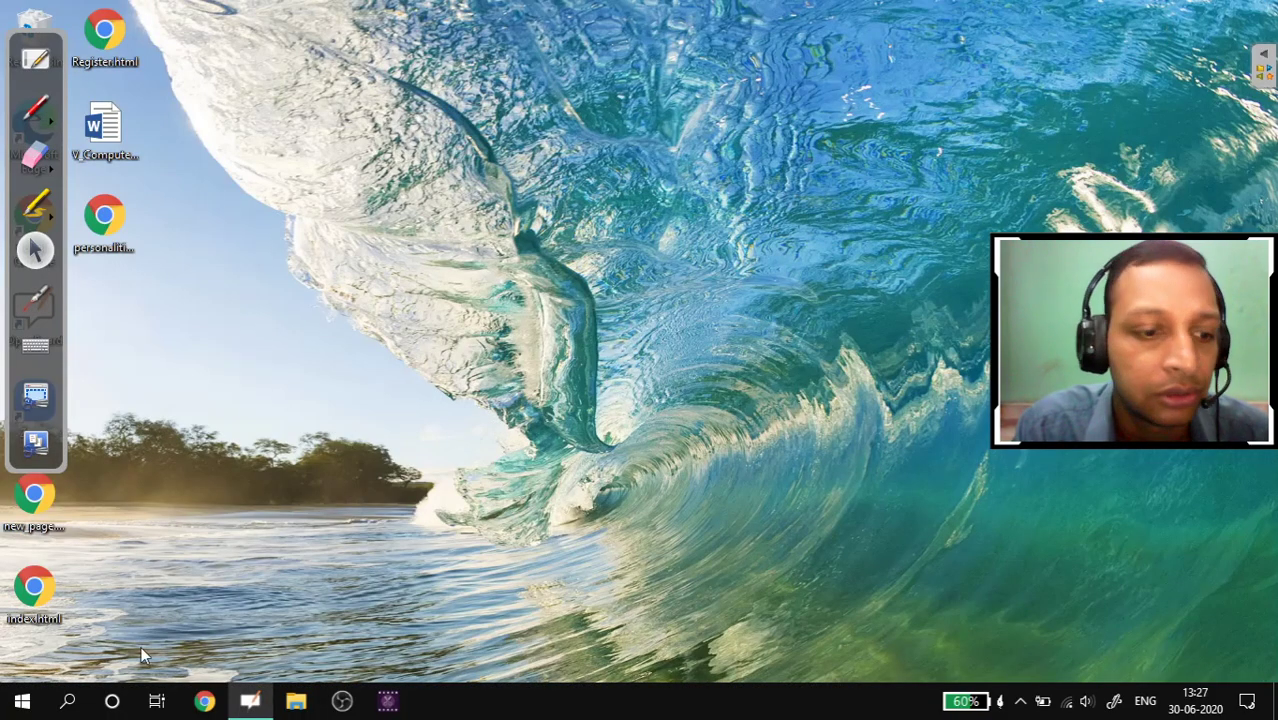
left_click(22, 704)
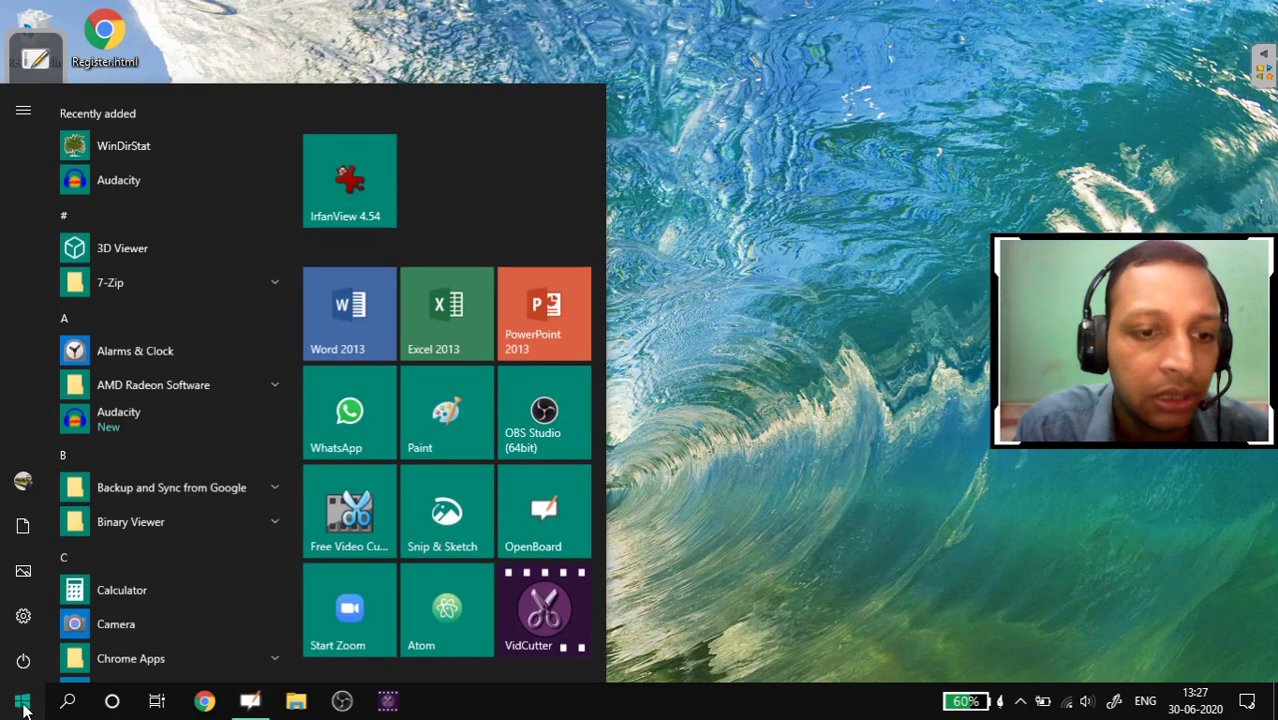
left_click(353, 312)
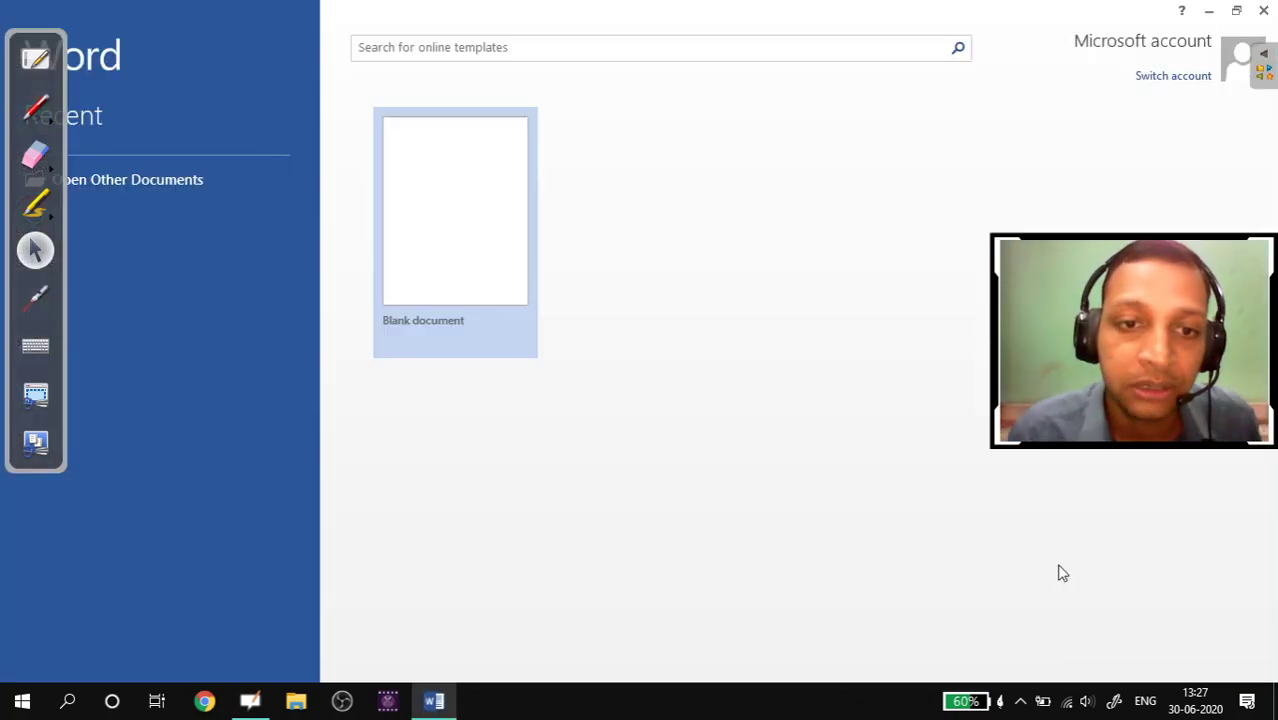
left_click(500, 208)
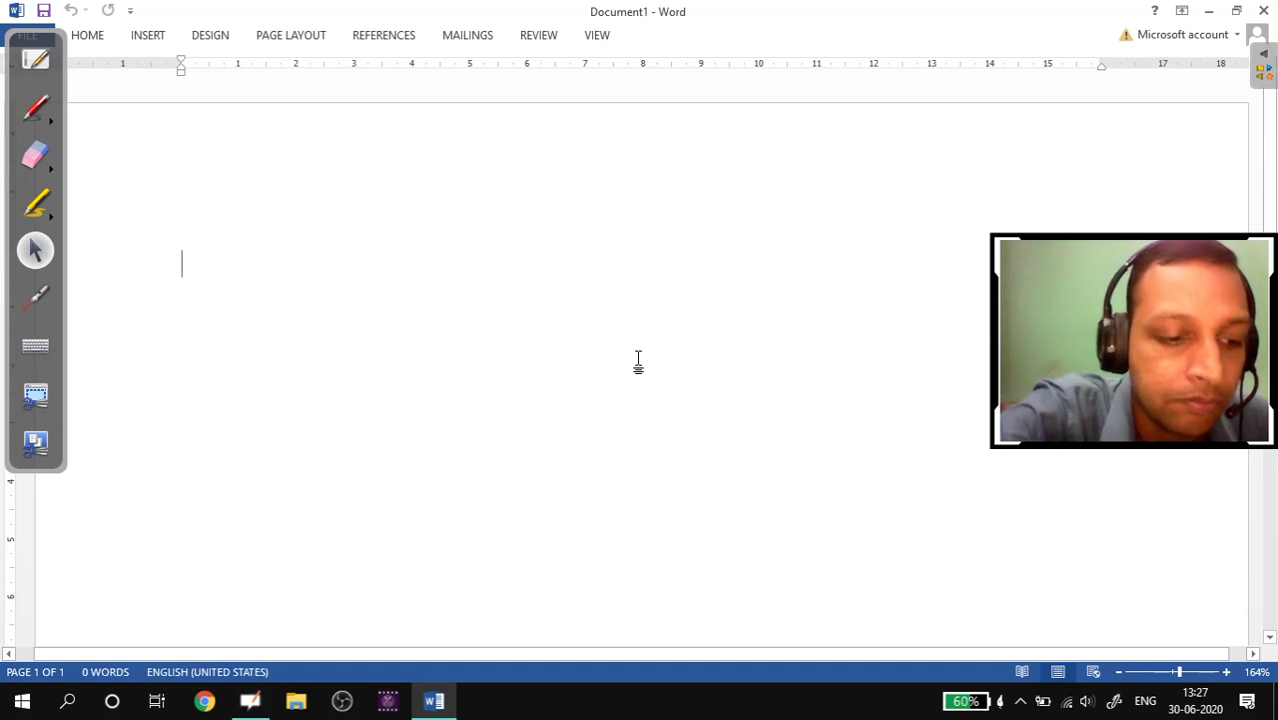
key("ctrl+F1")
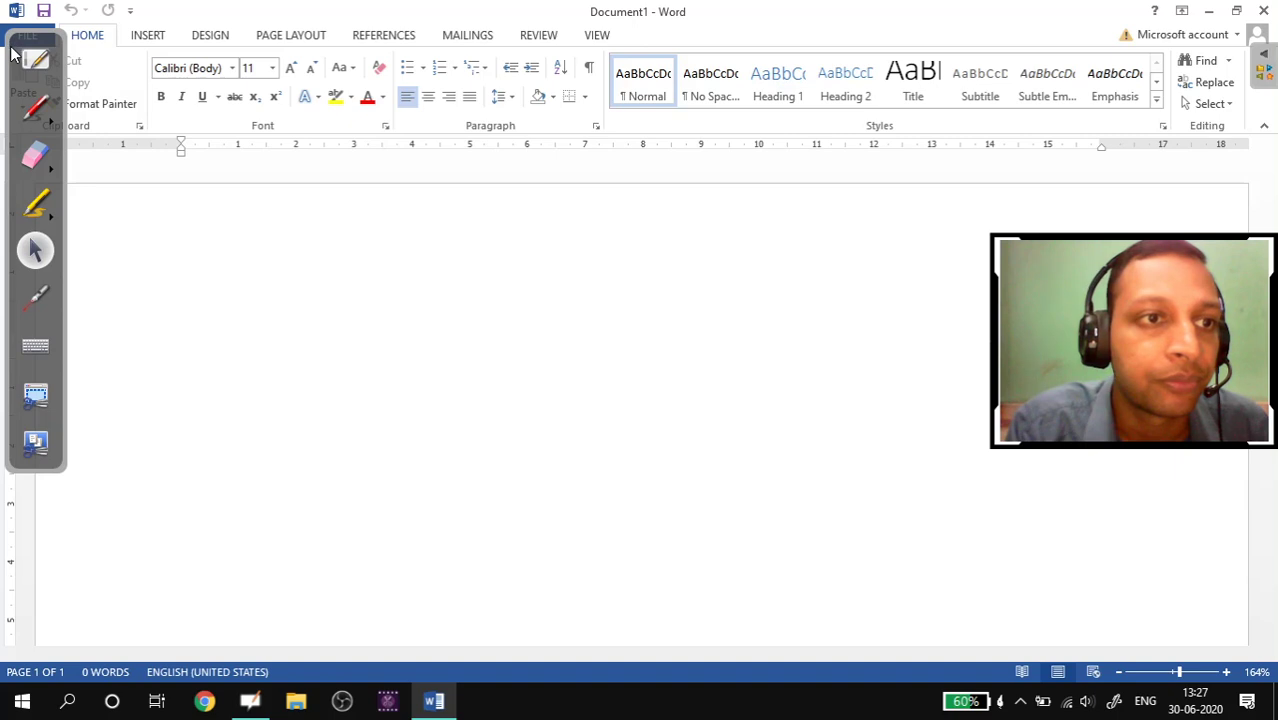
- Draw an isosceles triangle about 4.22 cm wide and 2.34 cm high near the top middle of the page
left_click(145, 36)
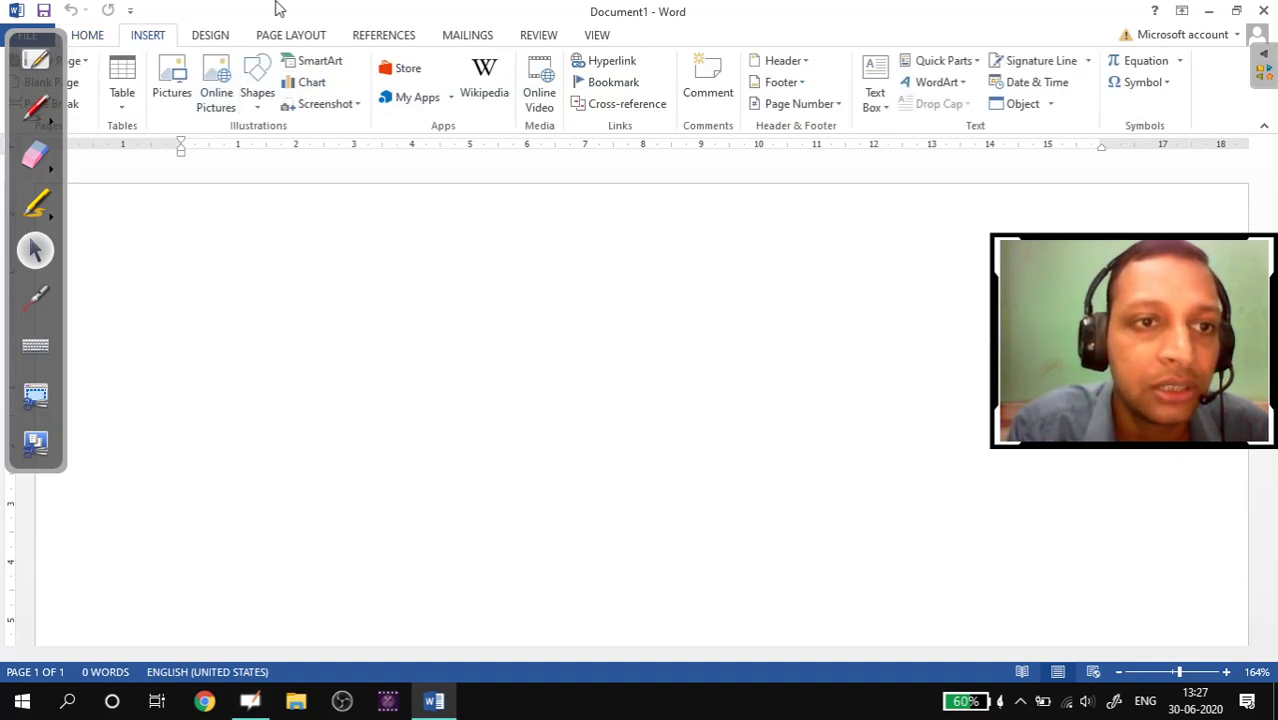
left_click(259, 100)
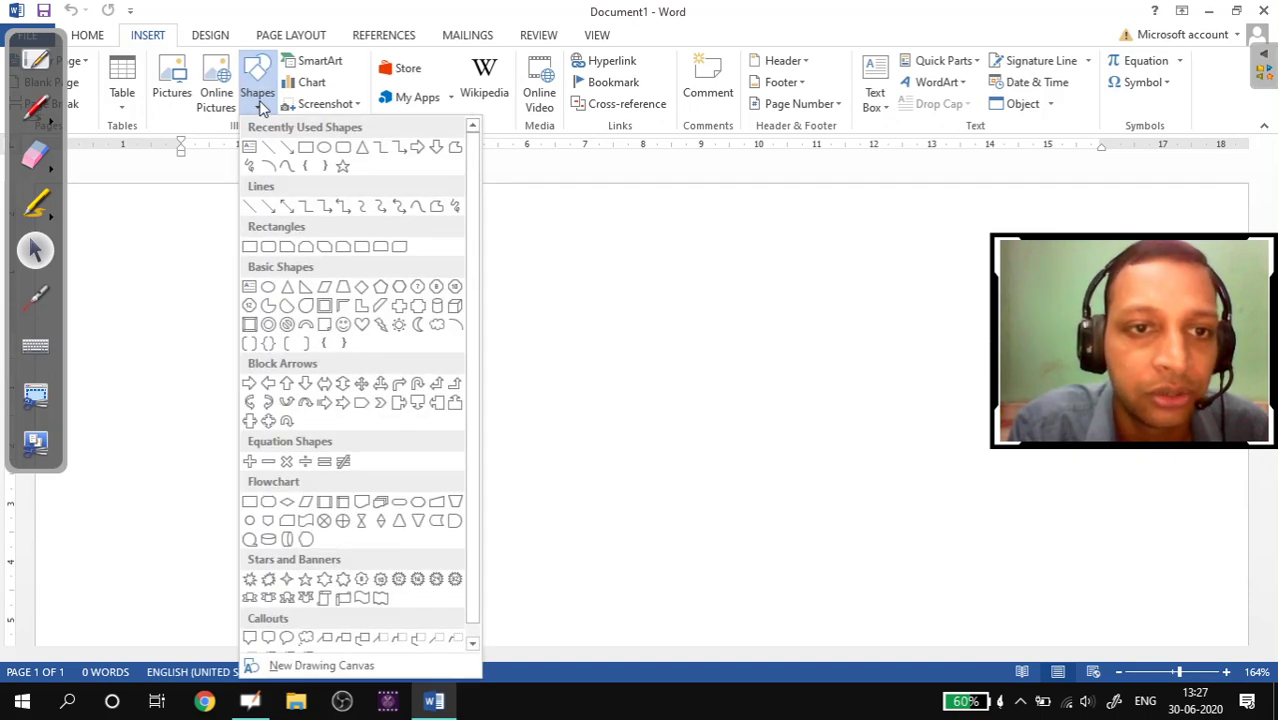
left_click(288, 288)
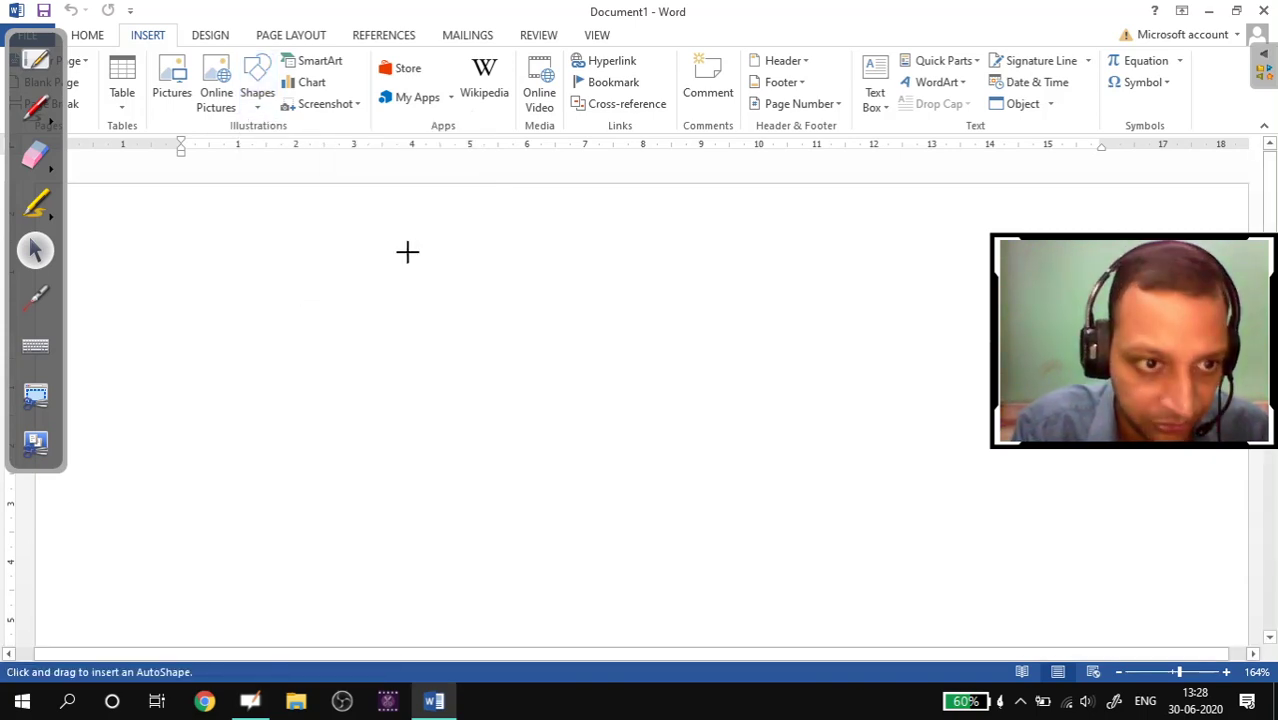
mouse_move(443, 254)
left_mouse_down()
mouse_move(609, 398)
mouse_move(656, 416)
mouse_move(633, 408)
mouse_move(681, 410)
mouse_move(794, 342)
mouse_move(707, 379)
mouse_move(653, 379)
mouse_move(690, 392)
left_mouse_up()
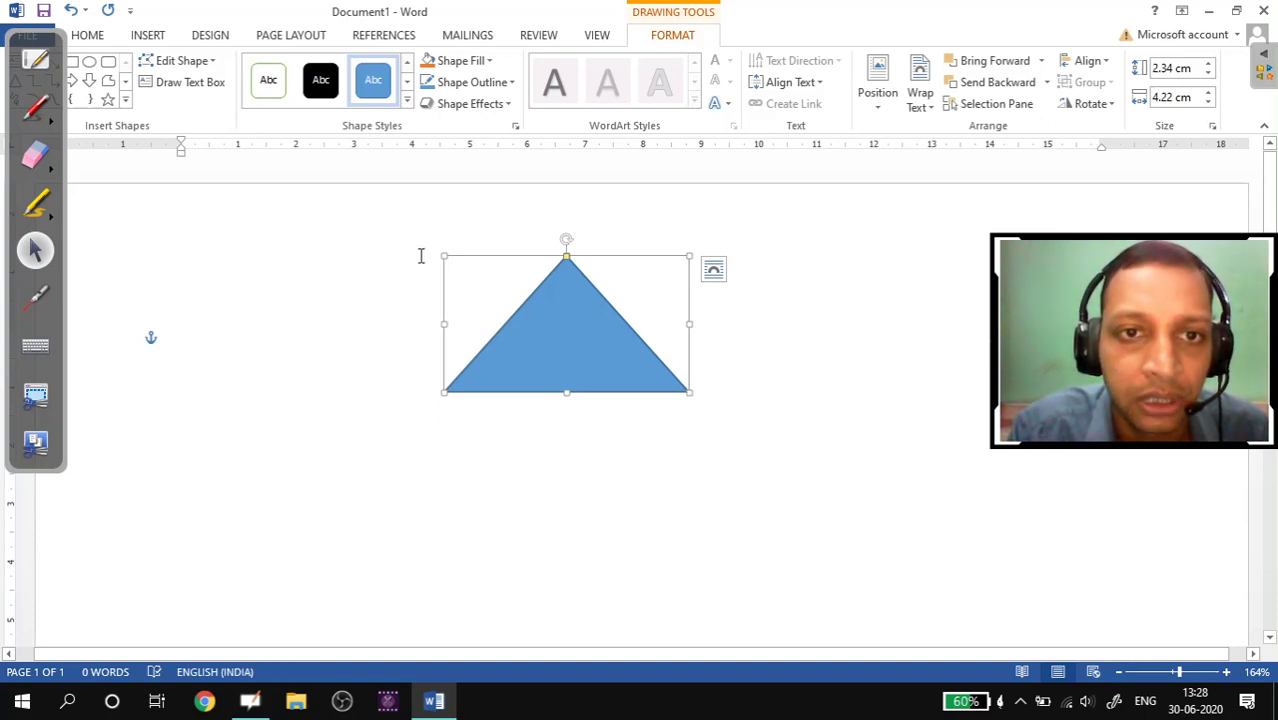
- Remove the triangle's outline and fill it with standard green
left_click(513, 84)
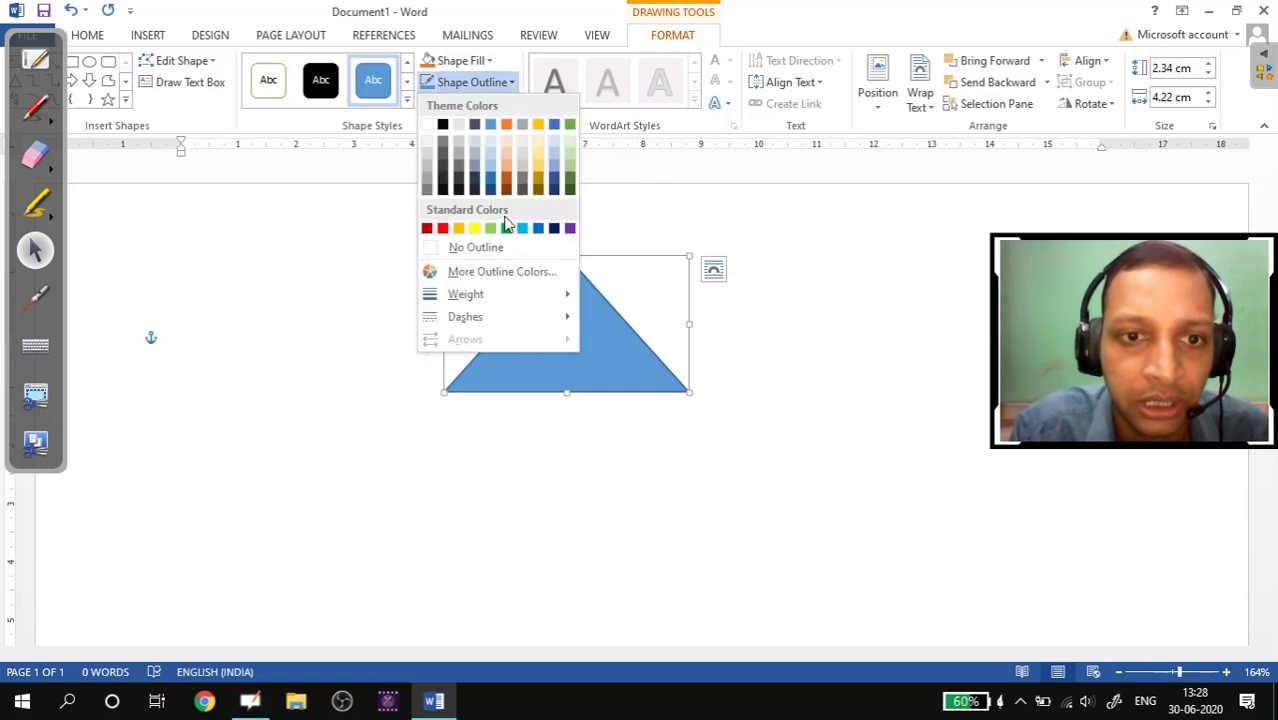
left_click(494, 249)
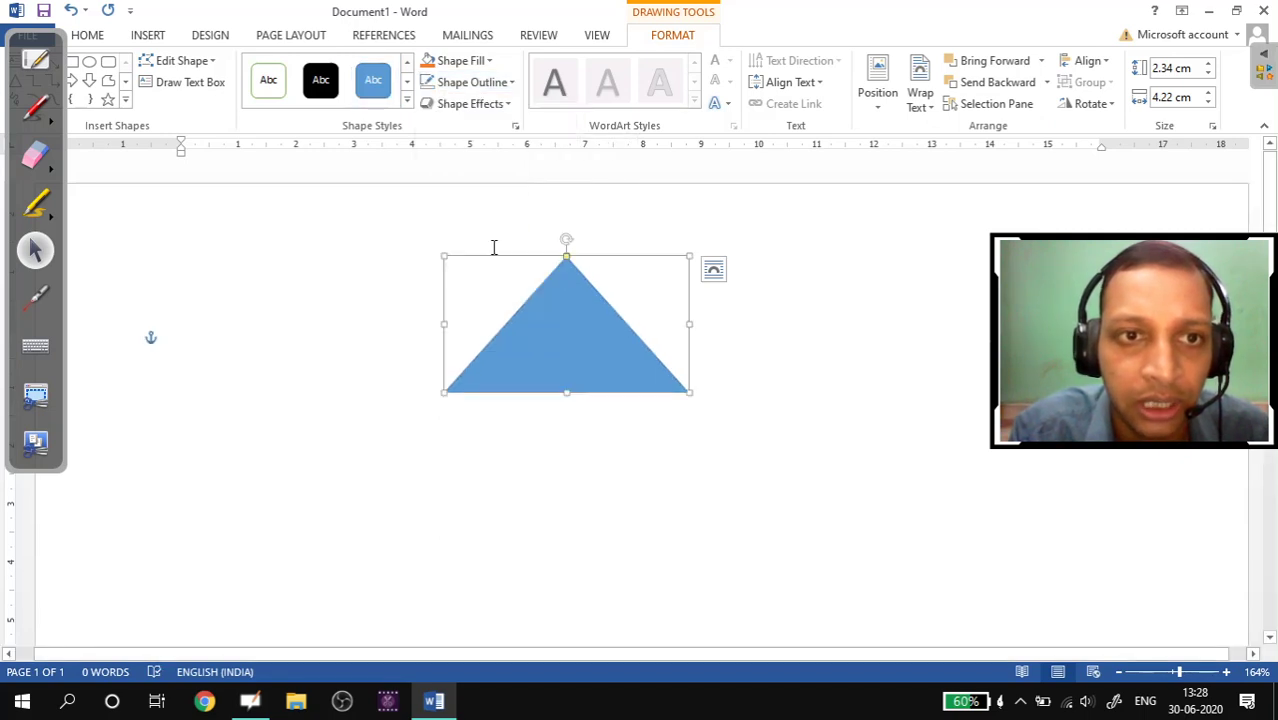
left_click(487, 62)
left_click(510, 206)
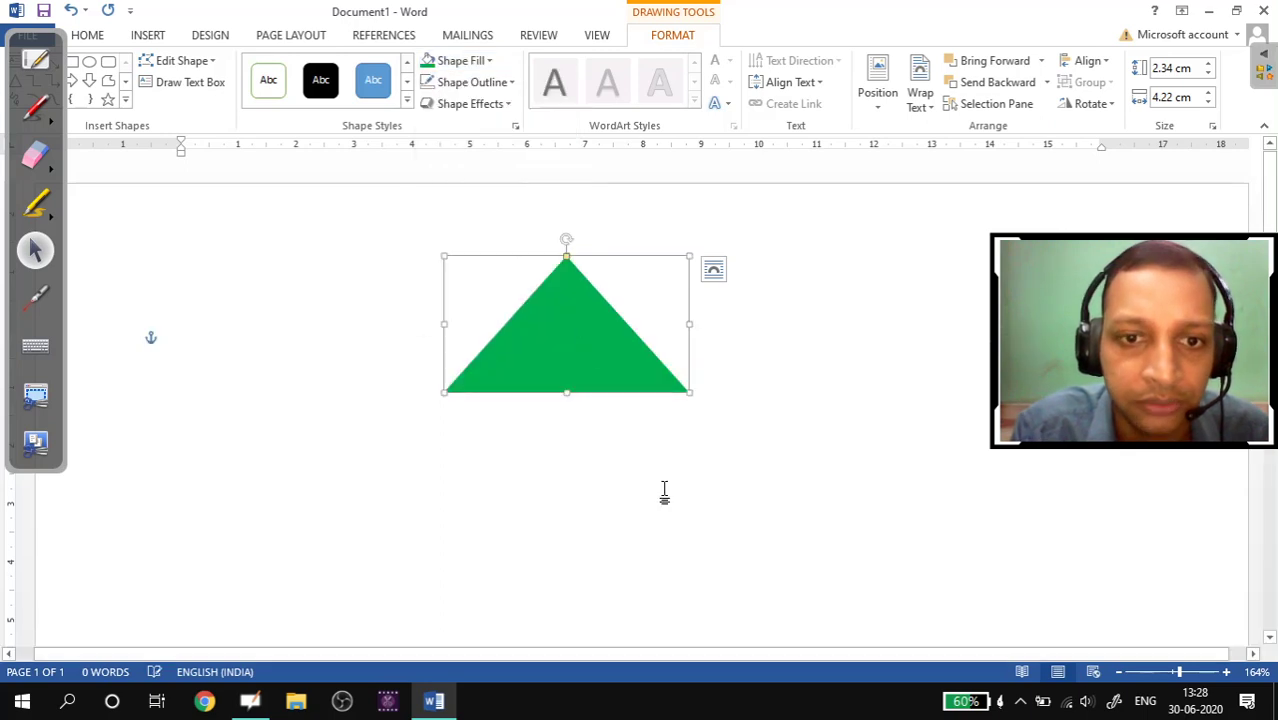
left_click(668, 503)
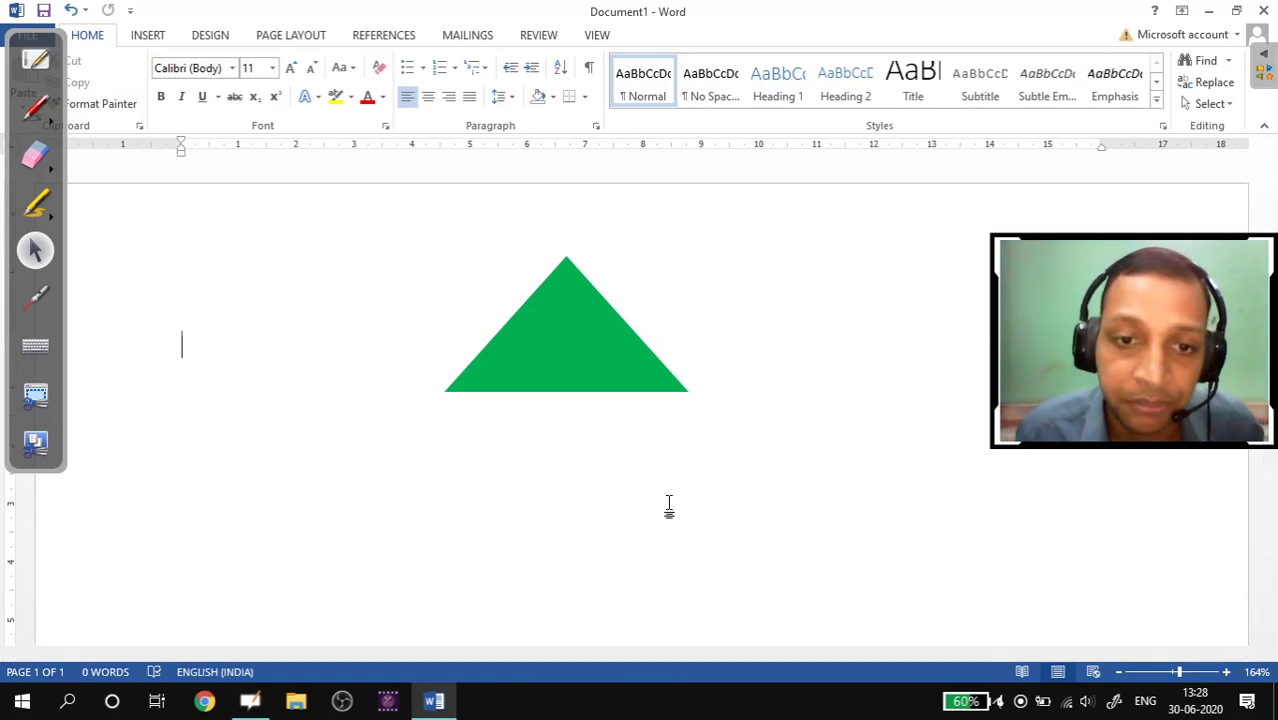
- Copy the green triangle and paste three duplicates of it onto the page
left_click(570, 345)
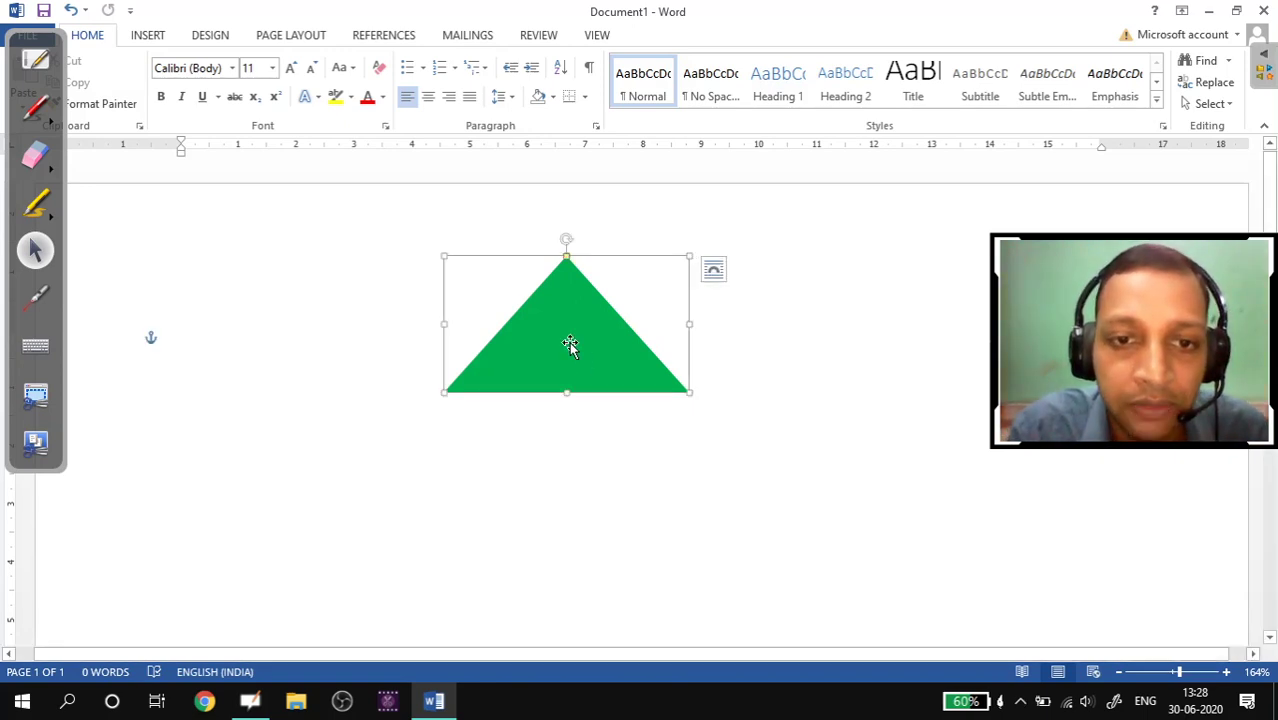
right_click(577, 313)
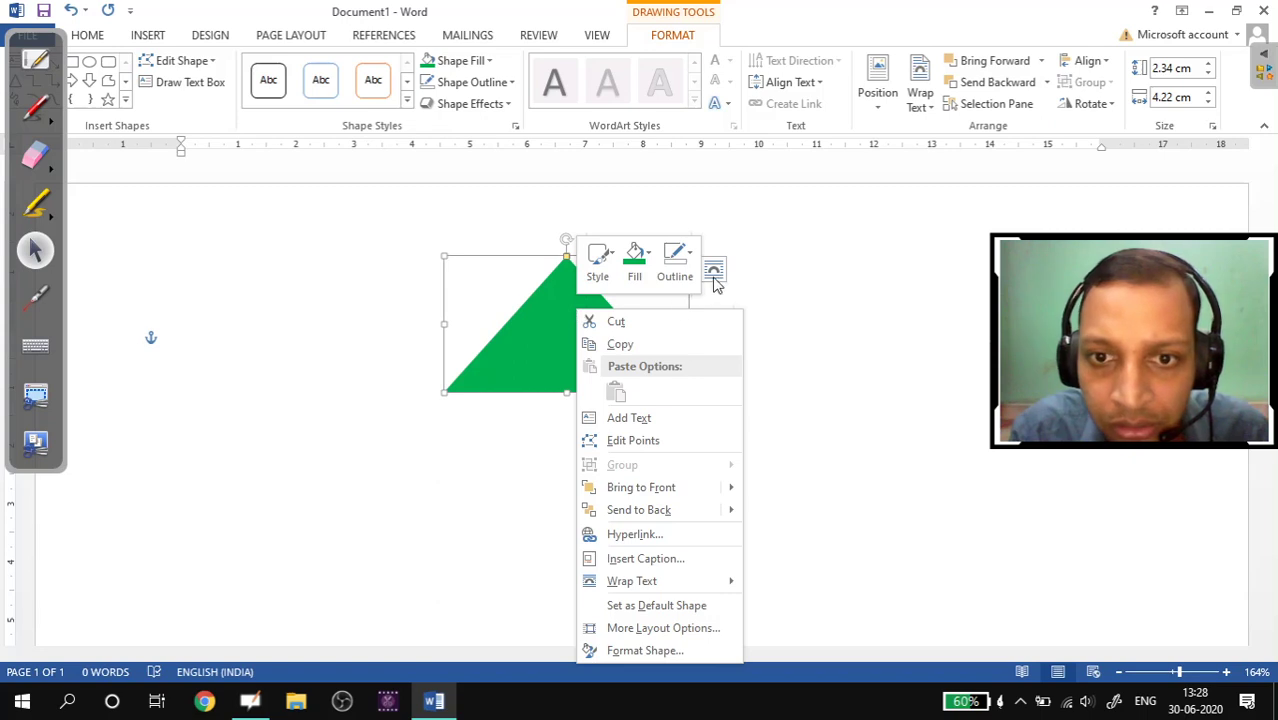
left_click(553, 327)
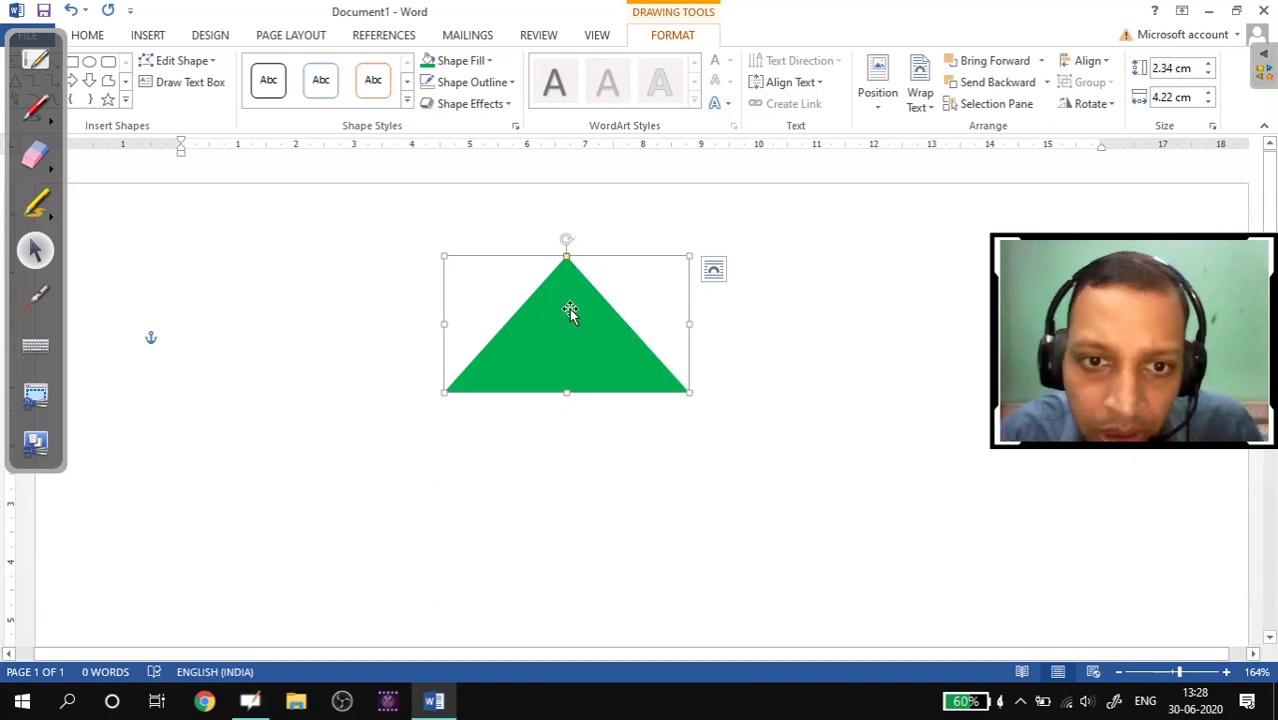
right_click(596, 290)
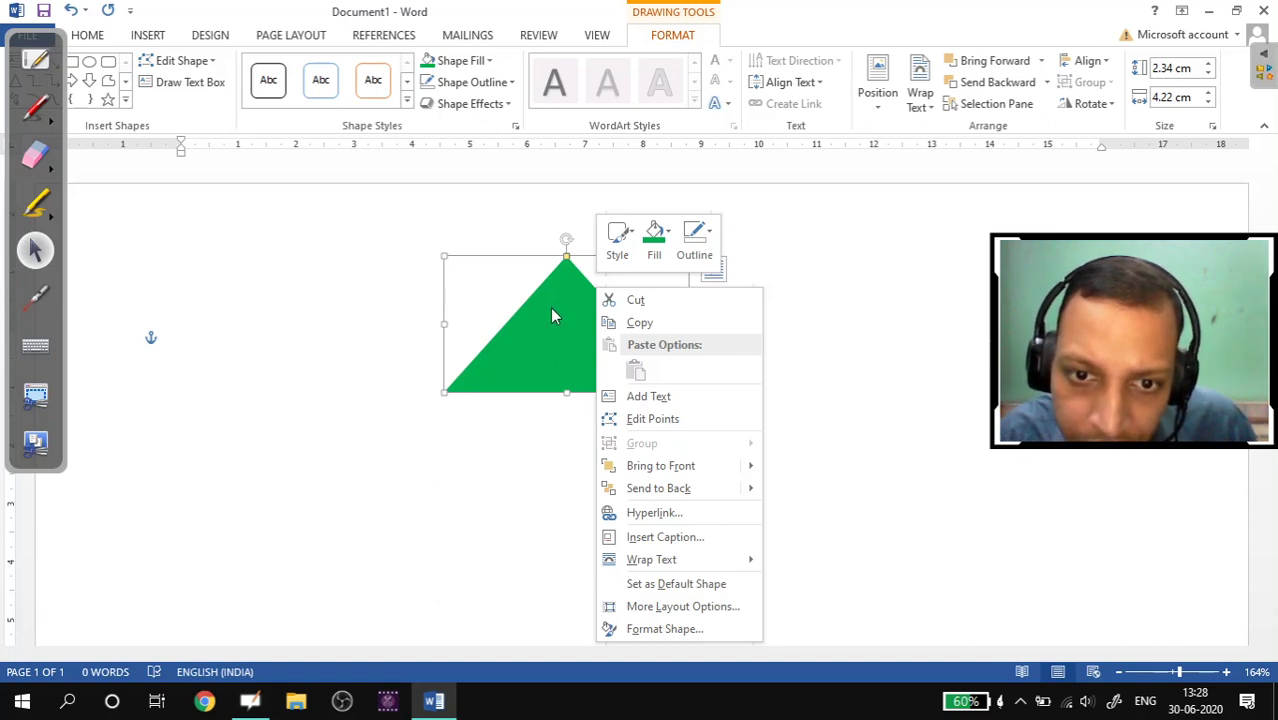
left_click(645, 322)
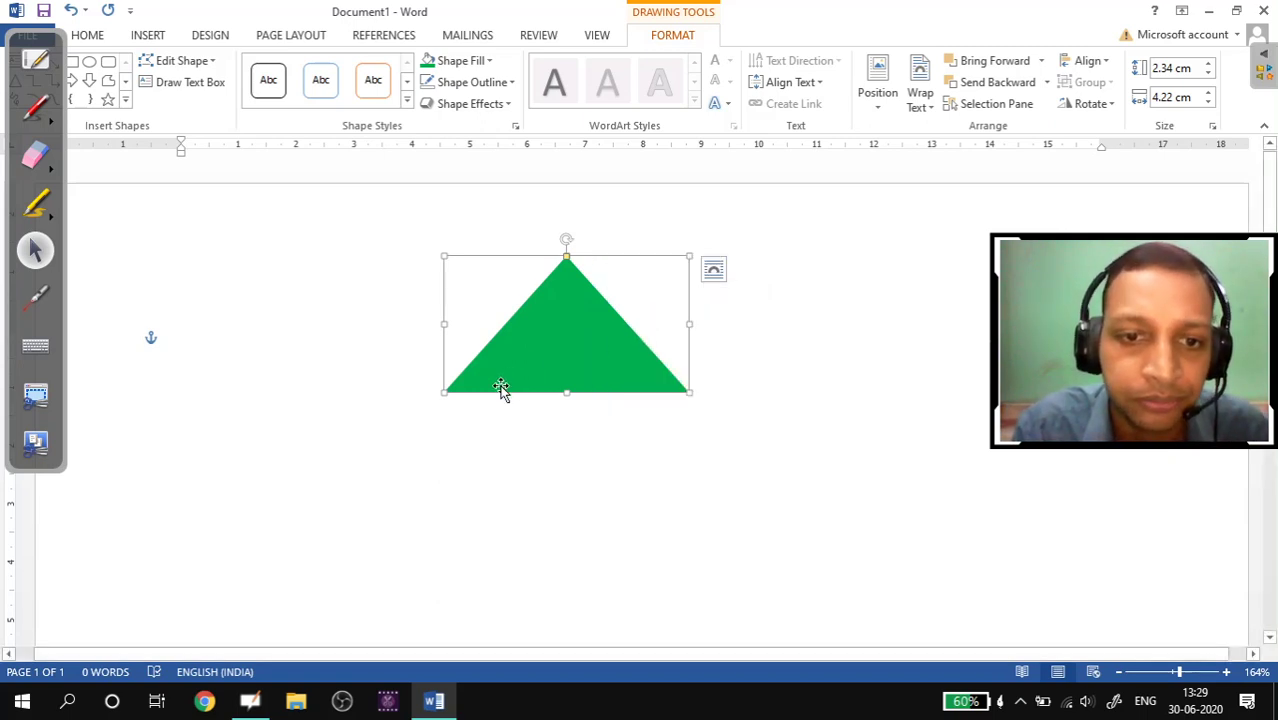
left_click(461, 443)
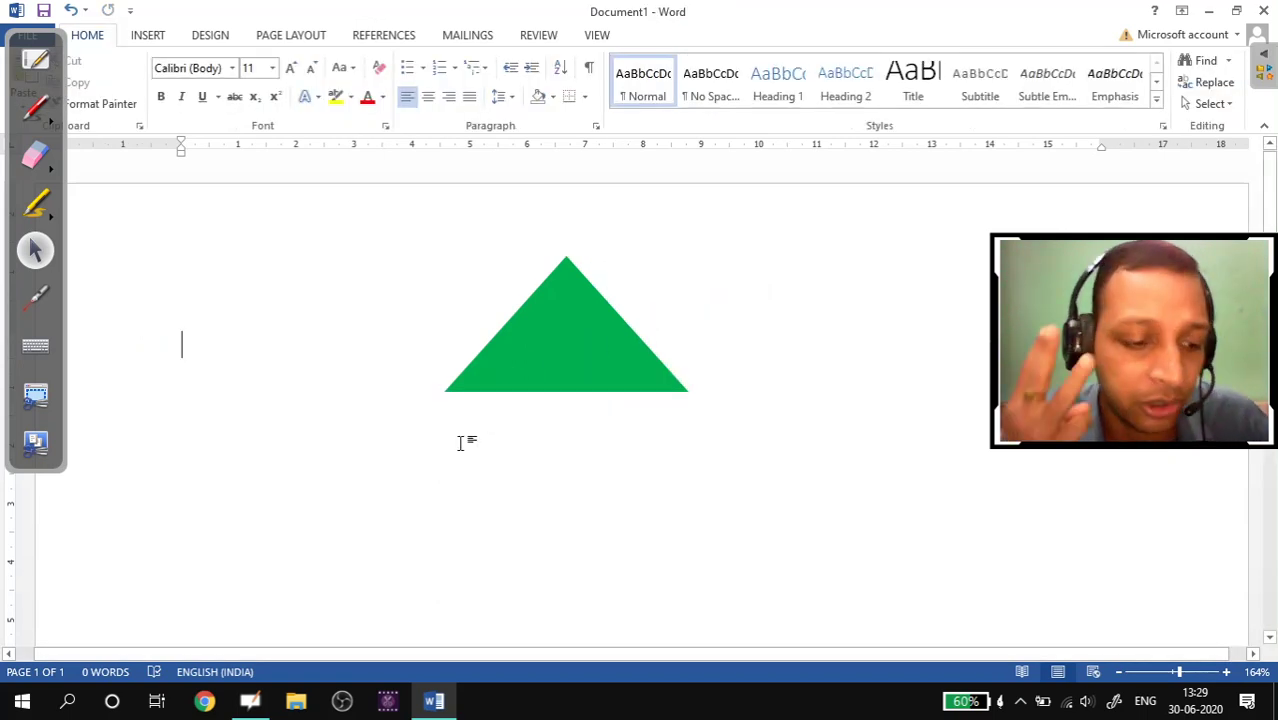
key("ctrl+v")
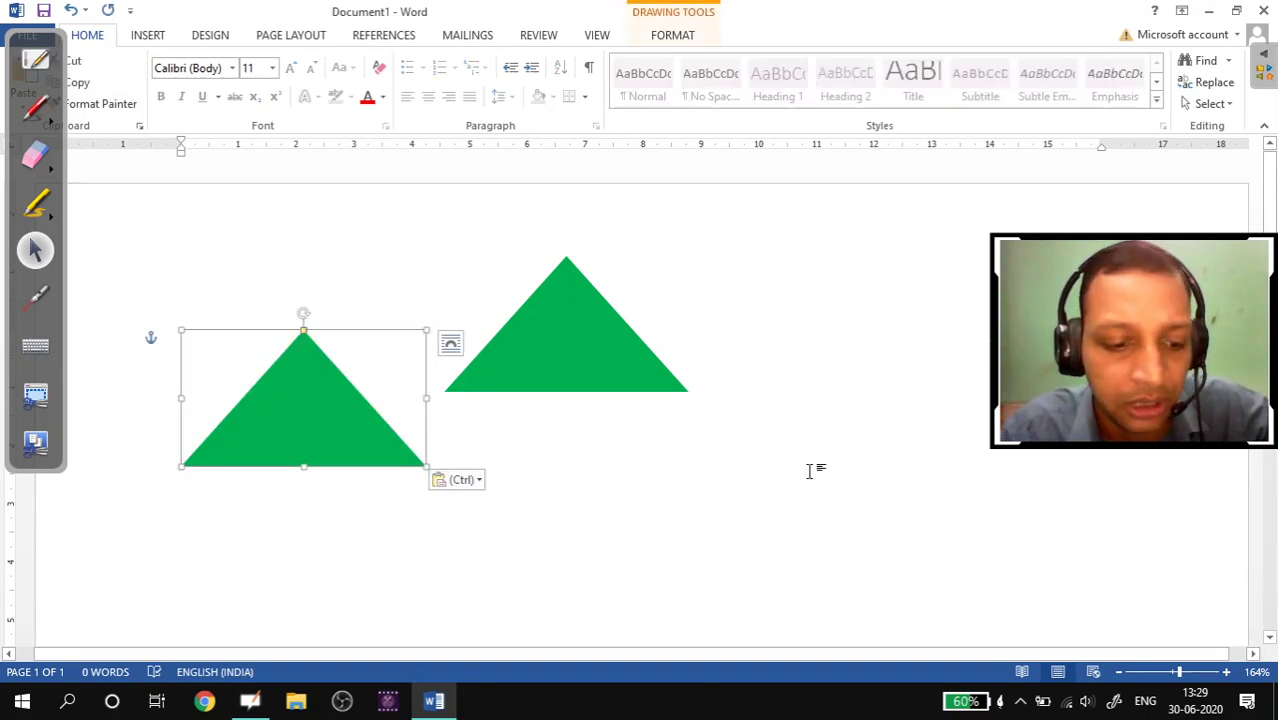
key("ctrl+v")
left_click(600, 553)
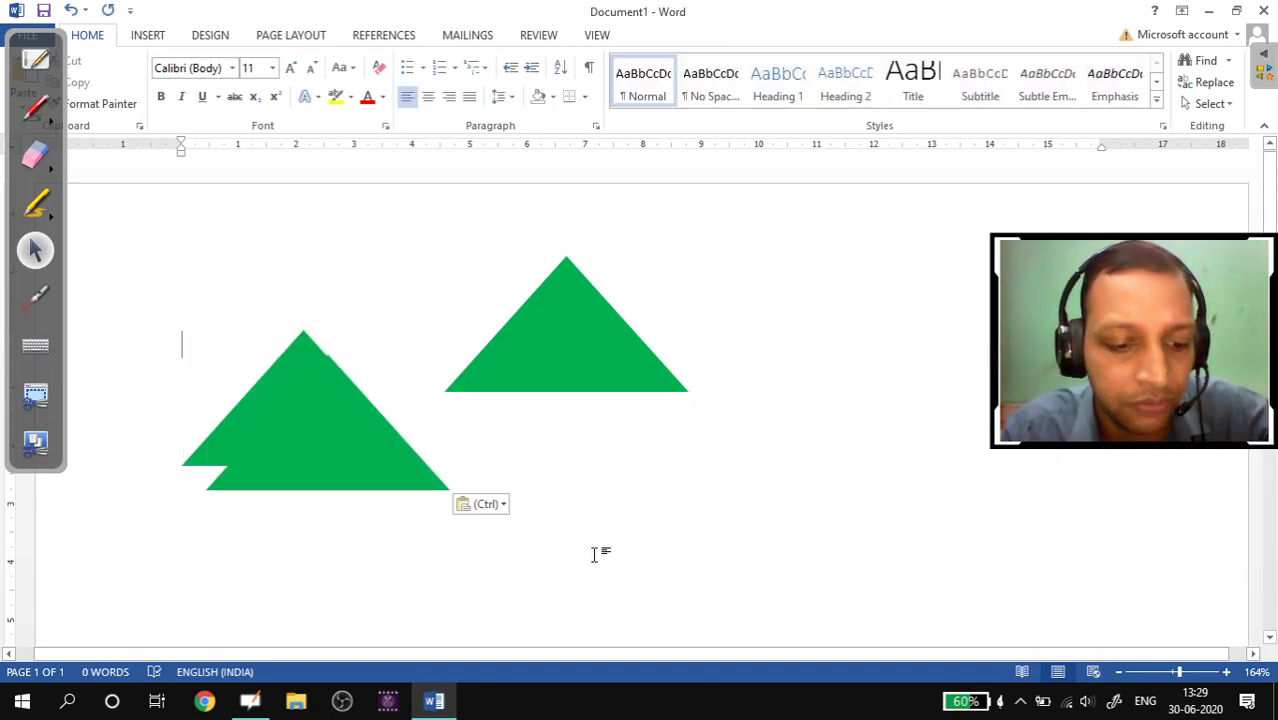
key("ctrl+v")
- Stack the three pasted triangles in overlapping tiers beneath the original to form a four-tier tree
left_click_drag(331, 485, 548, 410)
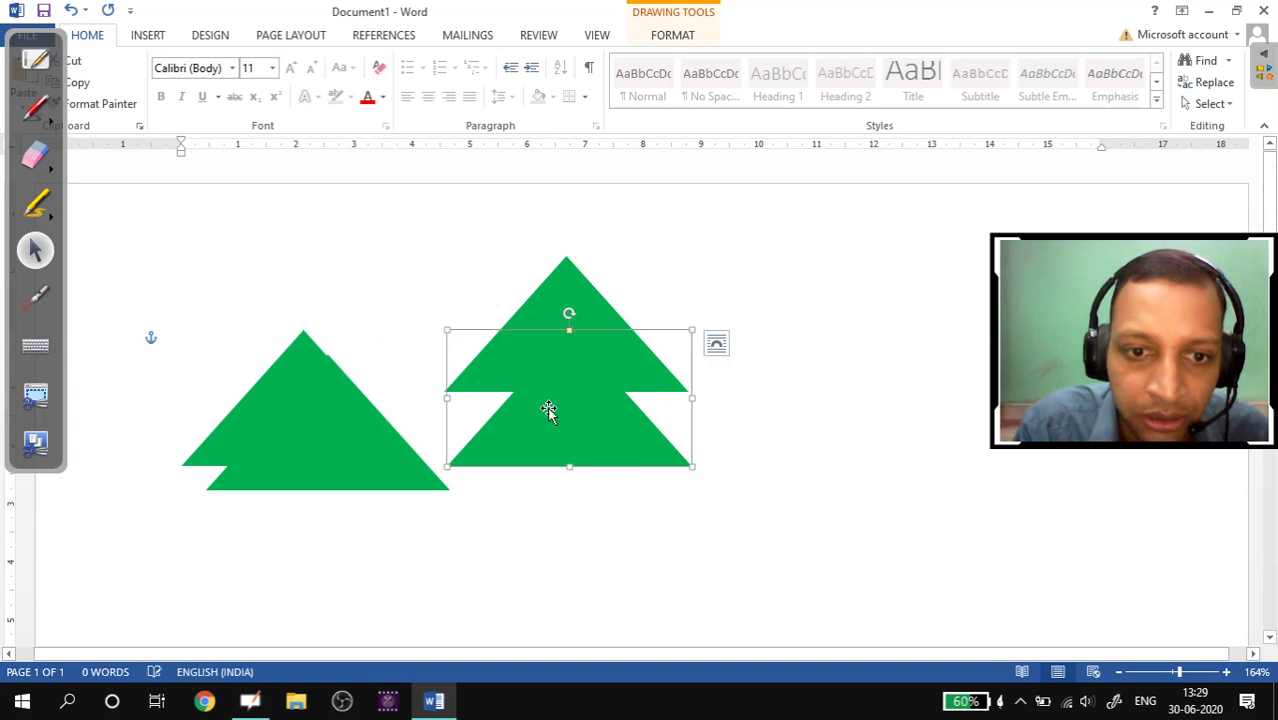
left_click_drag(300, 457, 539, 499)
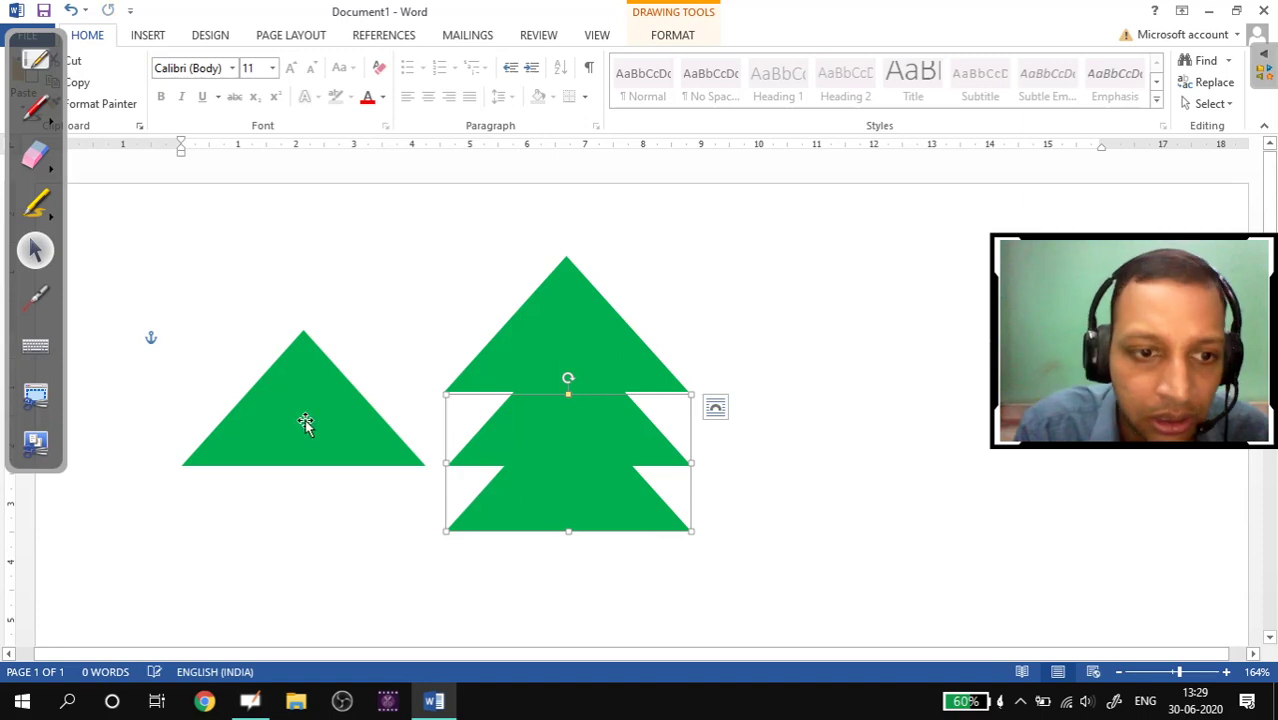
left_click_drag(305, 419, 571, 485)
left_click_drag(568, 348, 565, 348)
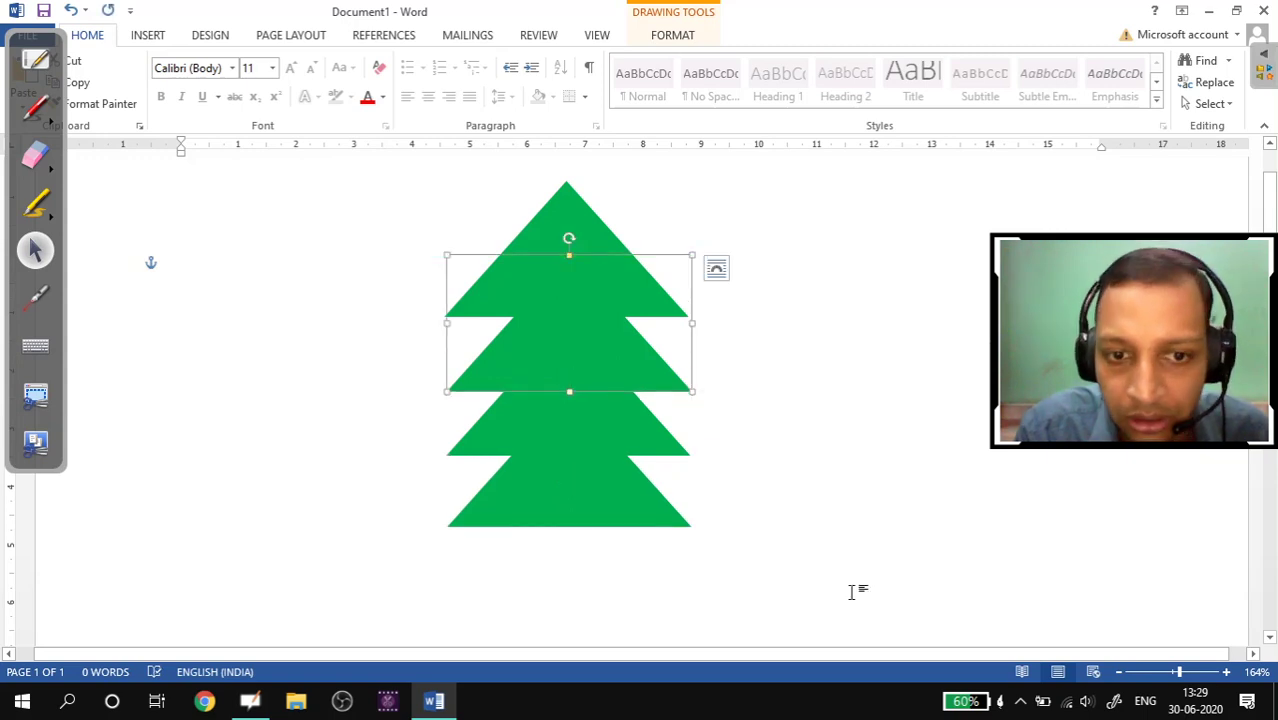
- Set the page zoom to 150% and shift the topmost triangle slightly right to align it with the tiers below
left_click(1141, 602)
left_click(1119, 672)
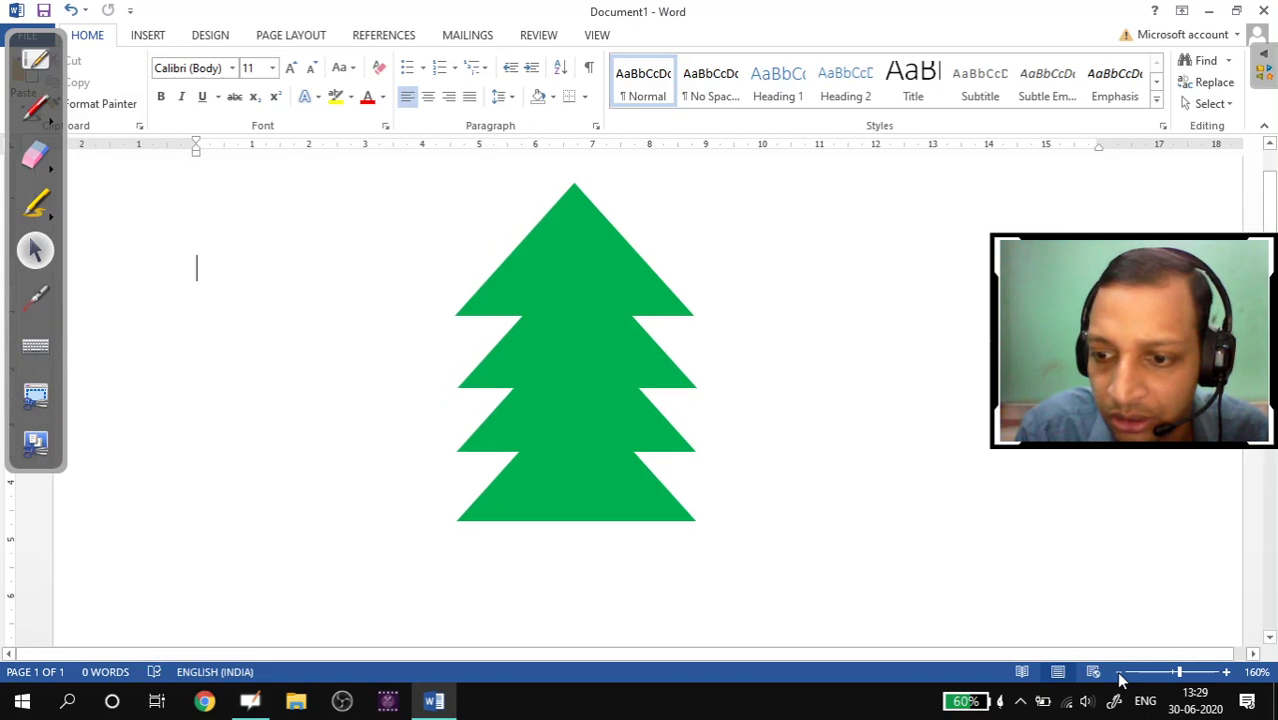
left_click(1119, 672)
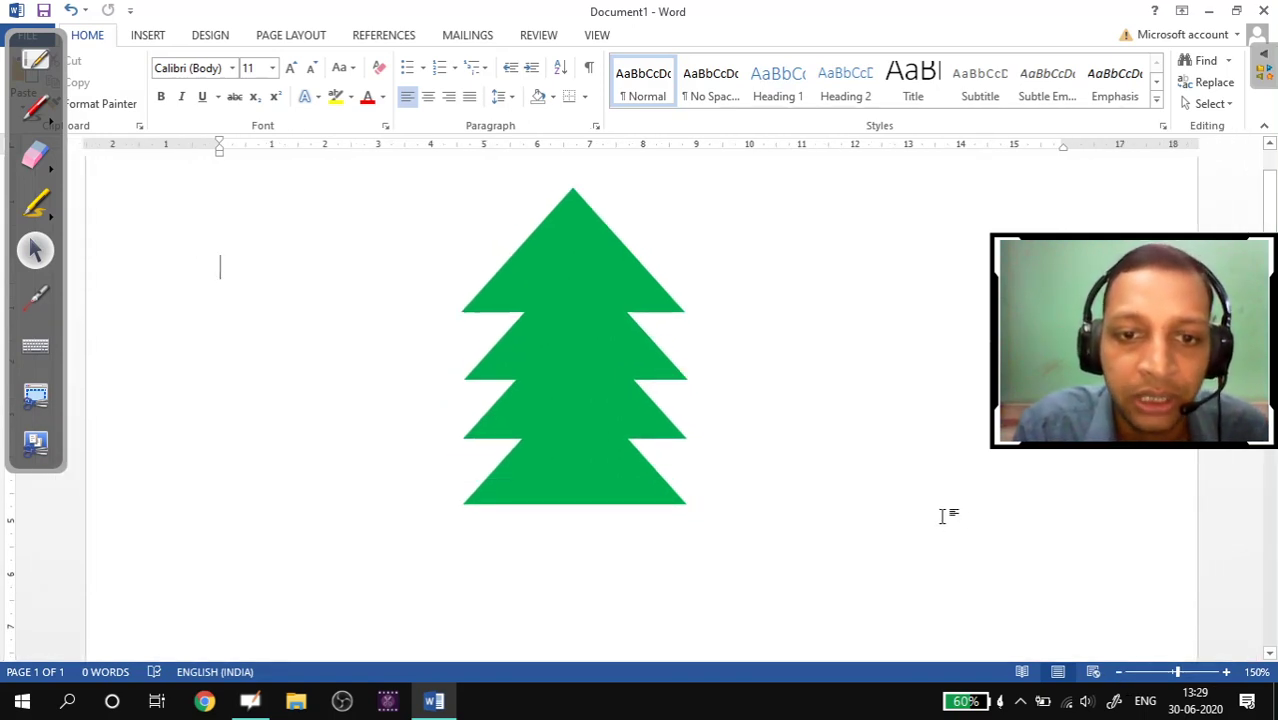
left_click(559, 261)
left_click_drag(559, 257, 560, 258)
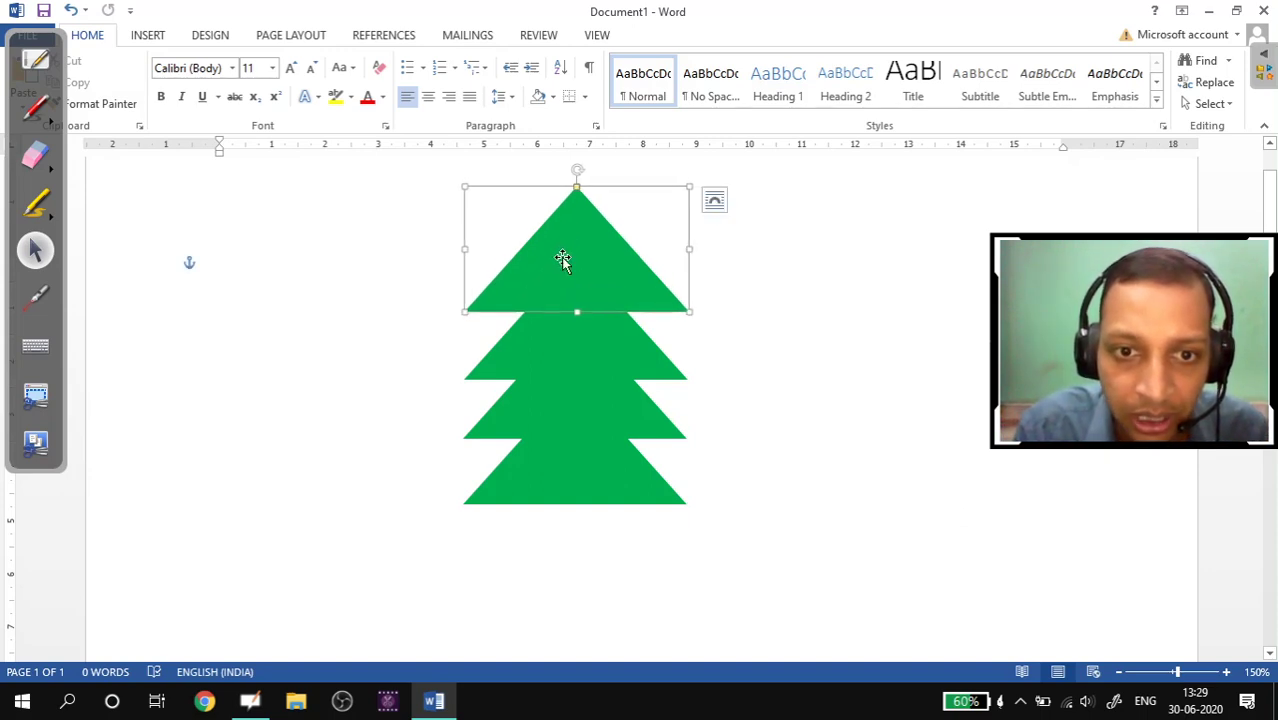
left_click(815, 420)
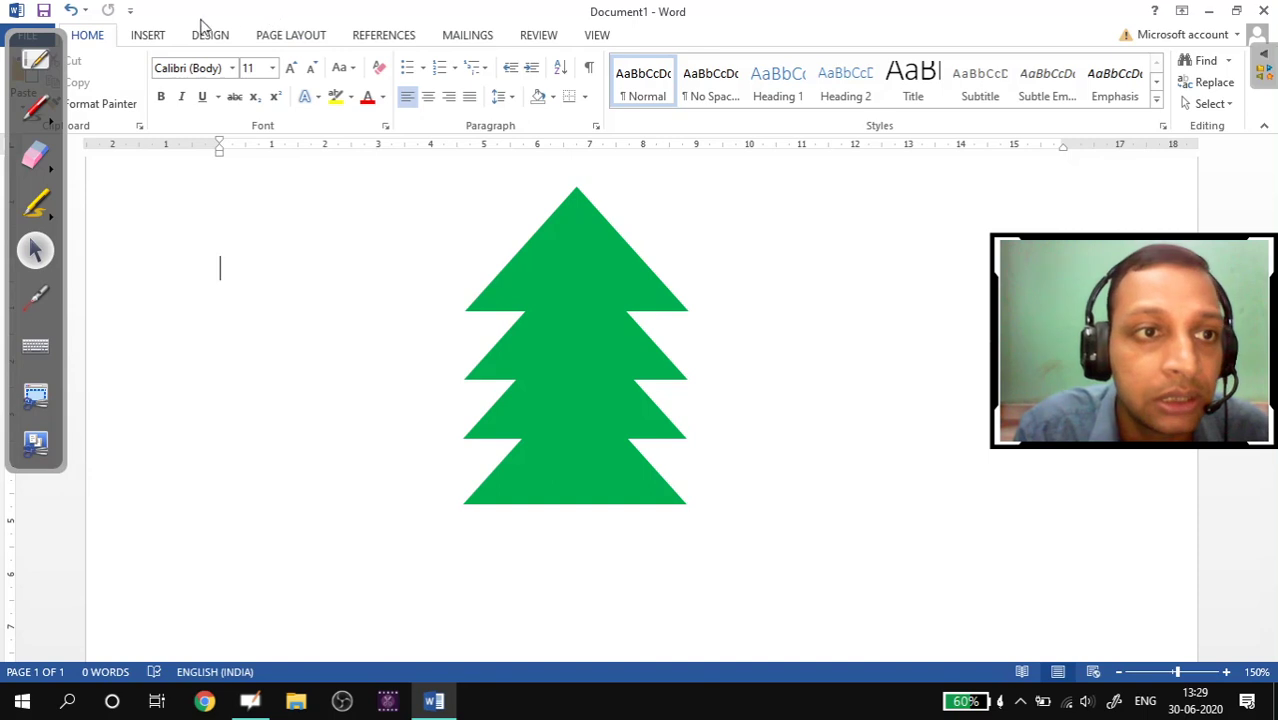
- Draw a five-point star about 1.64 cm wide and 1.48 cm high on the blank area right of the tree
left_click(150, 38)
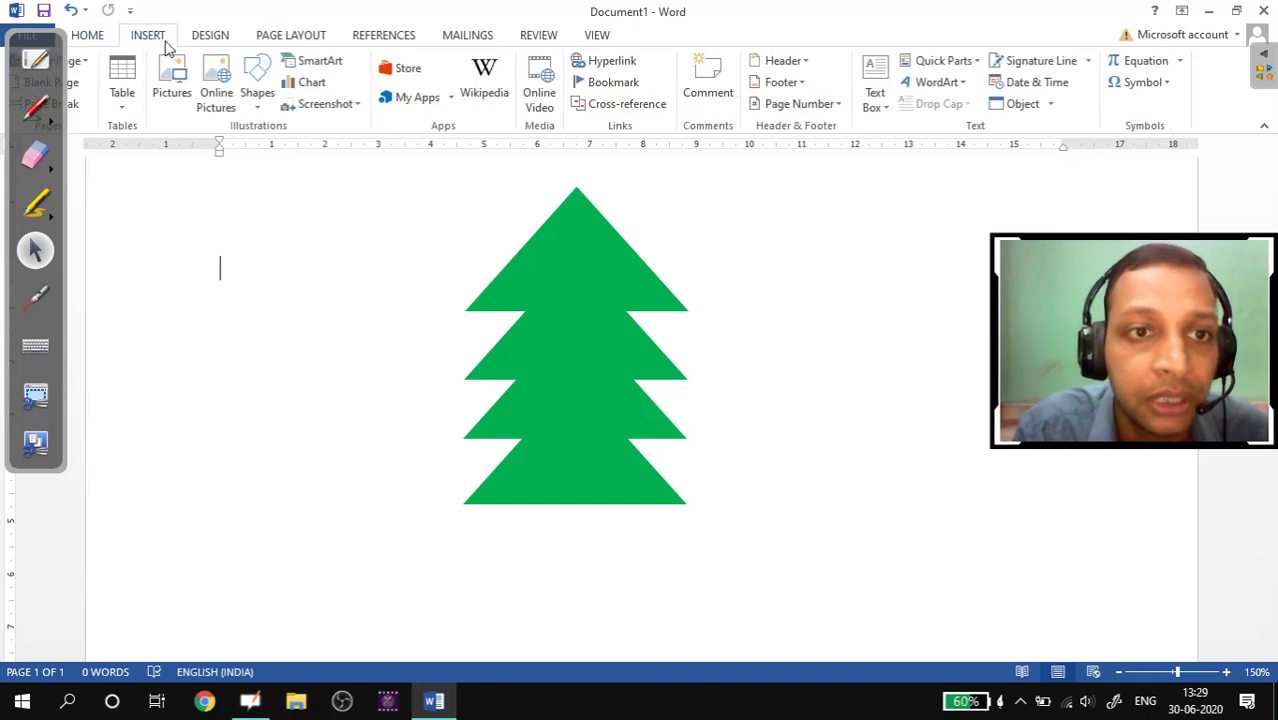
left_click(259, 108)
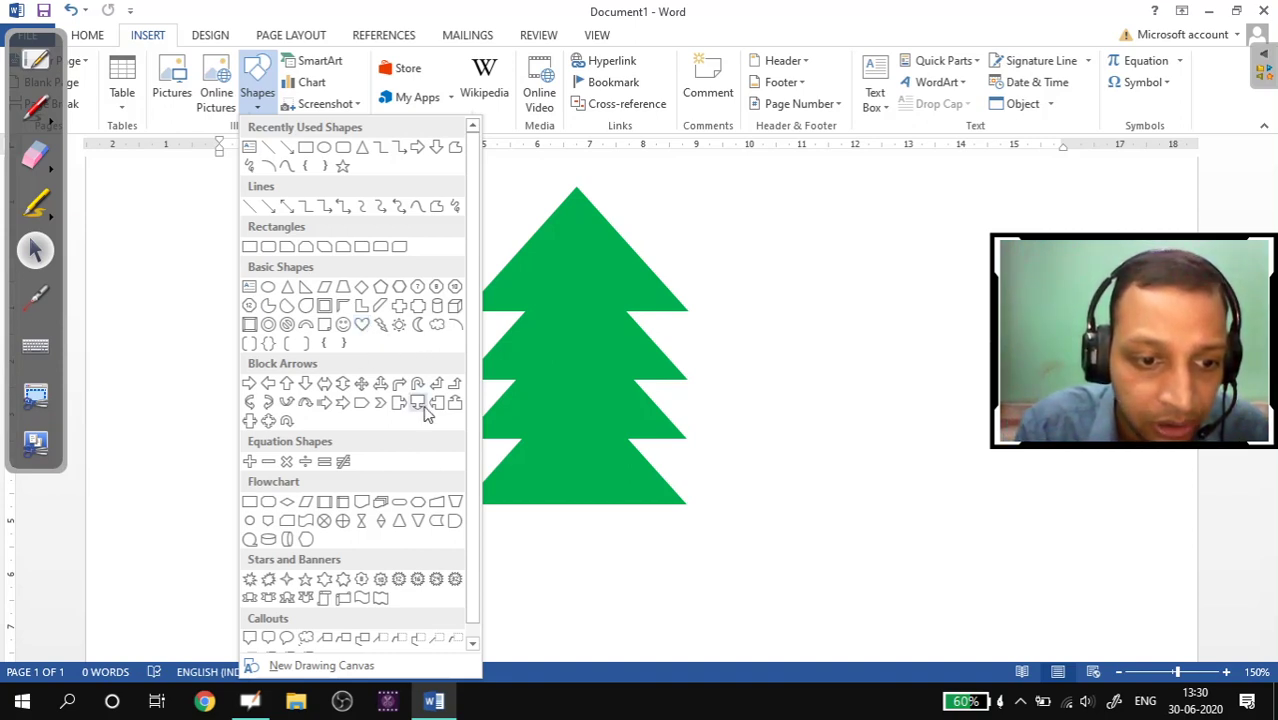
left_click(304, 579)
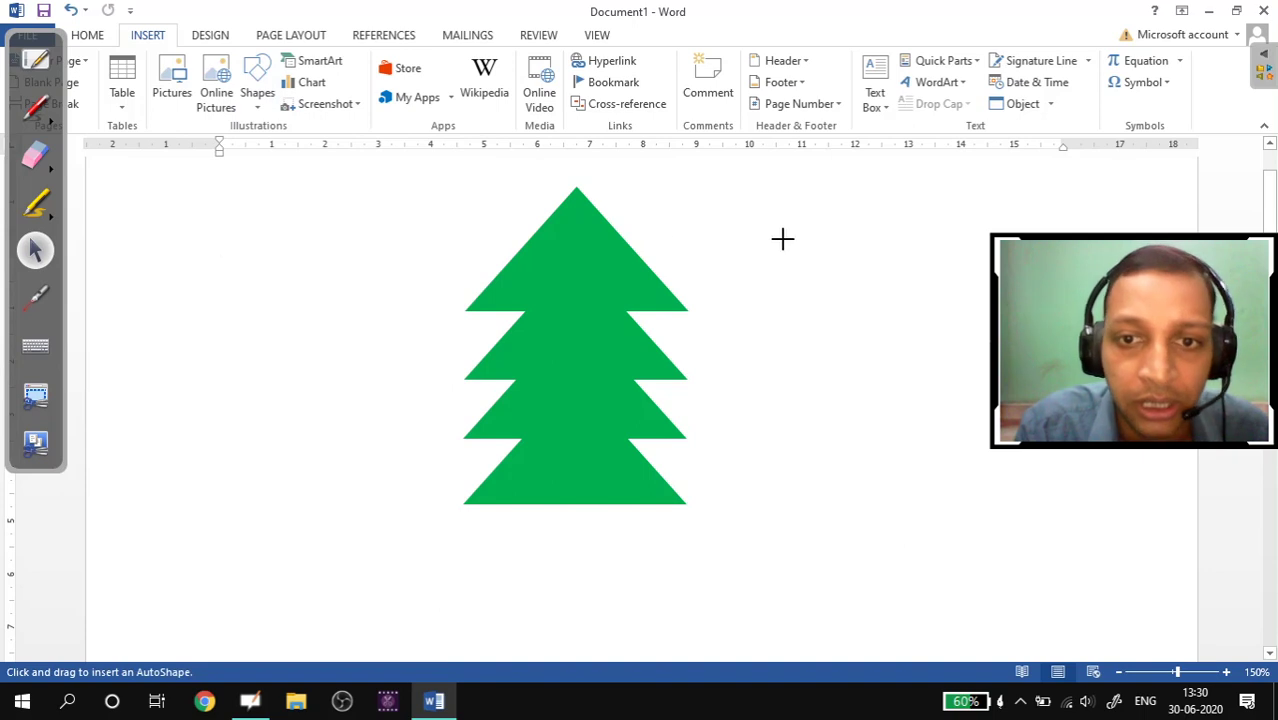
left_click_drag(814, 309, 903, 390)
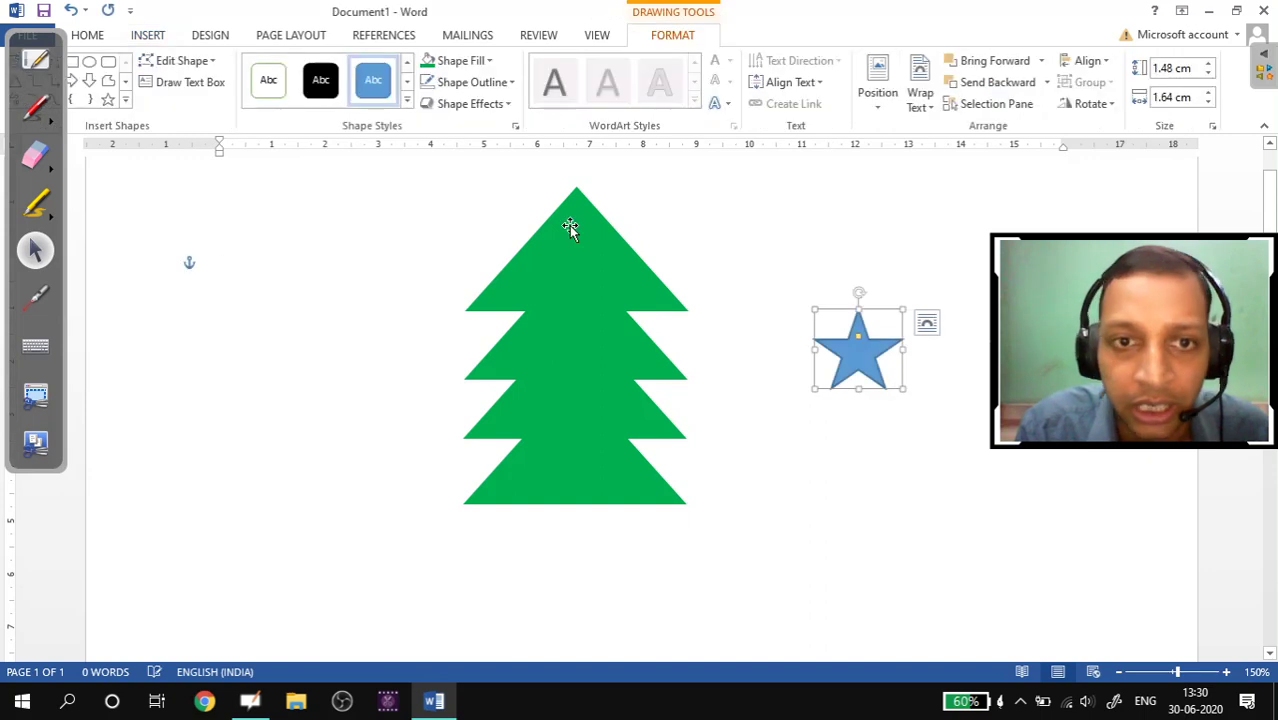
- Remove the outline of the star beside the tree and fill it with standard yellow
left_click(503, 88)
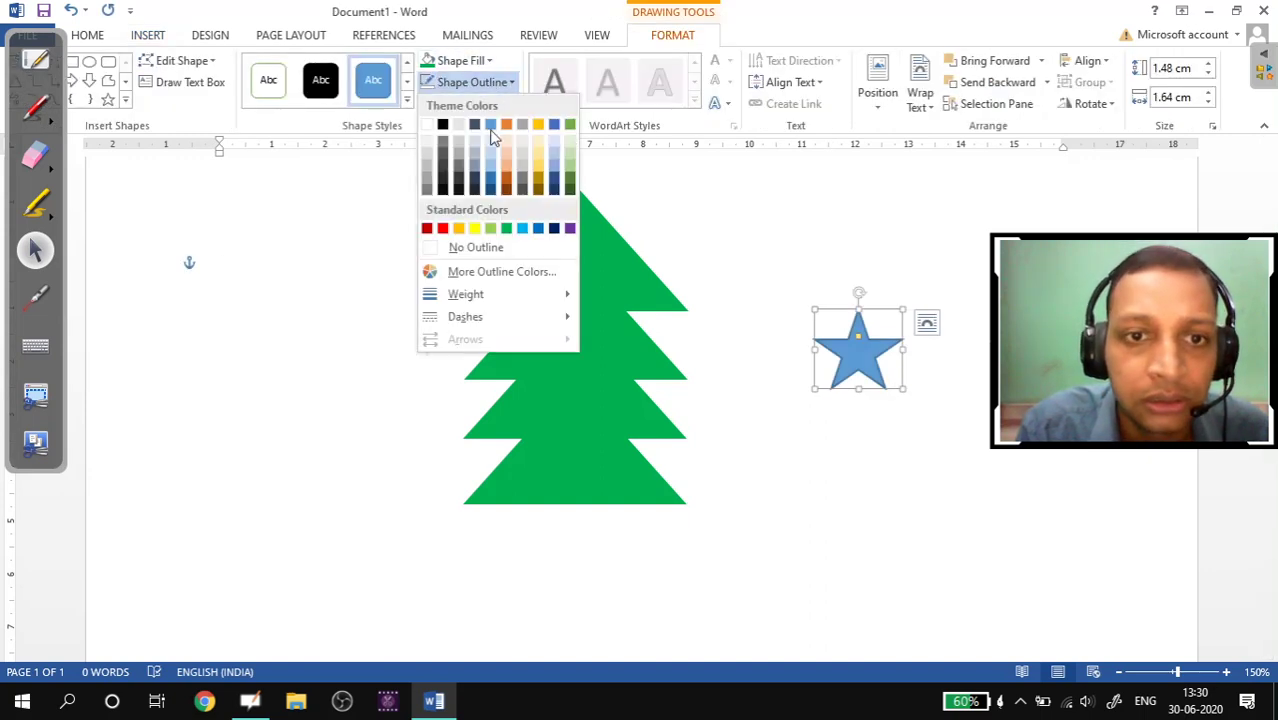
left_click(456, 248)
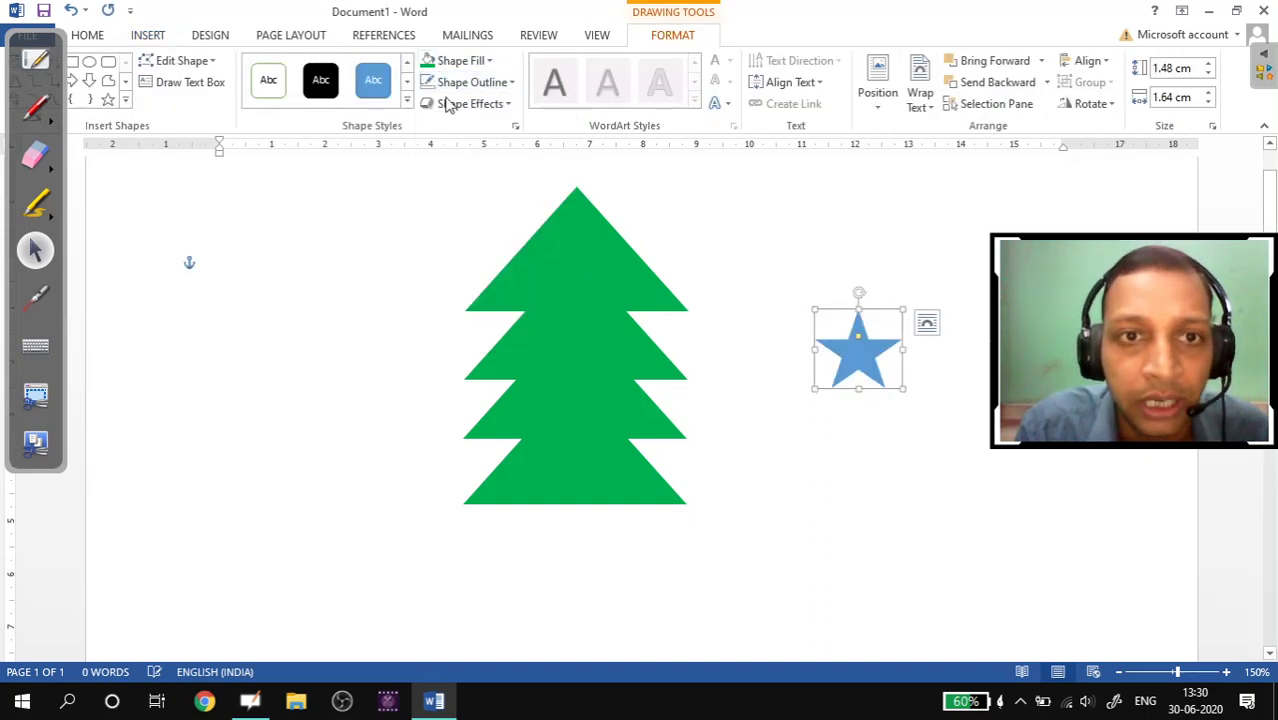
left_click(485, 61)
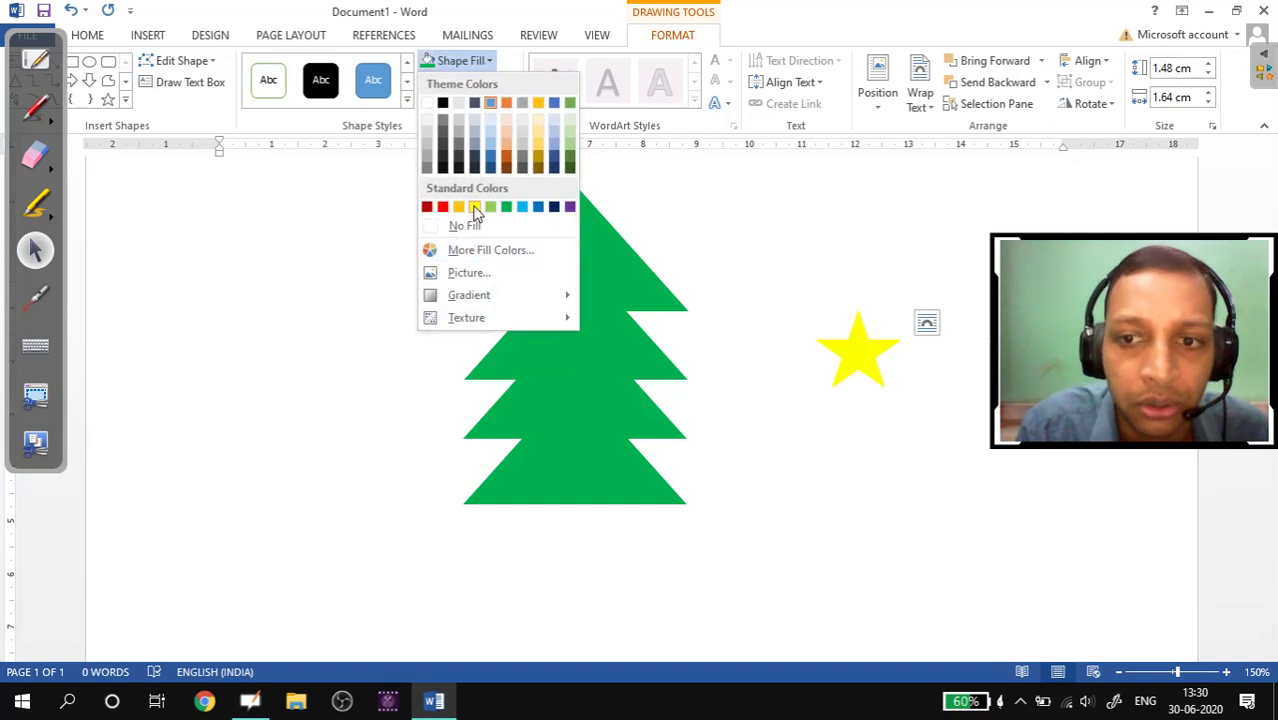
left_click(474, 207)
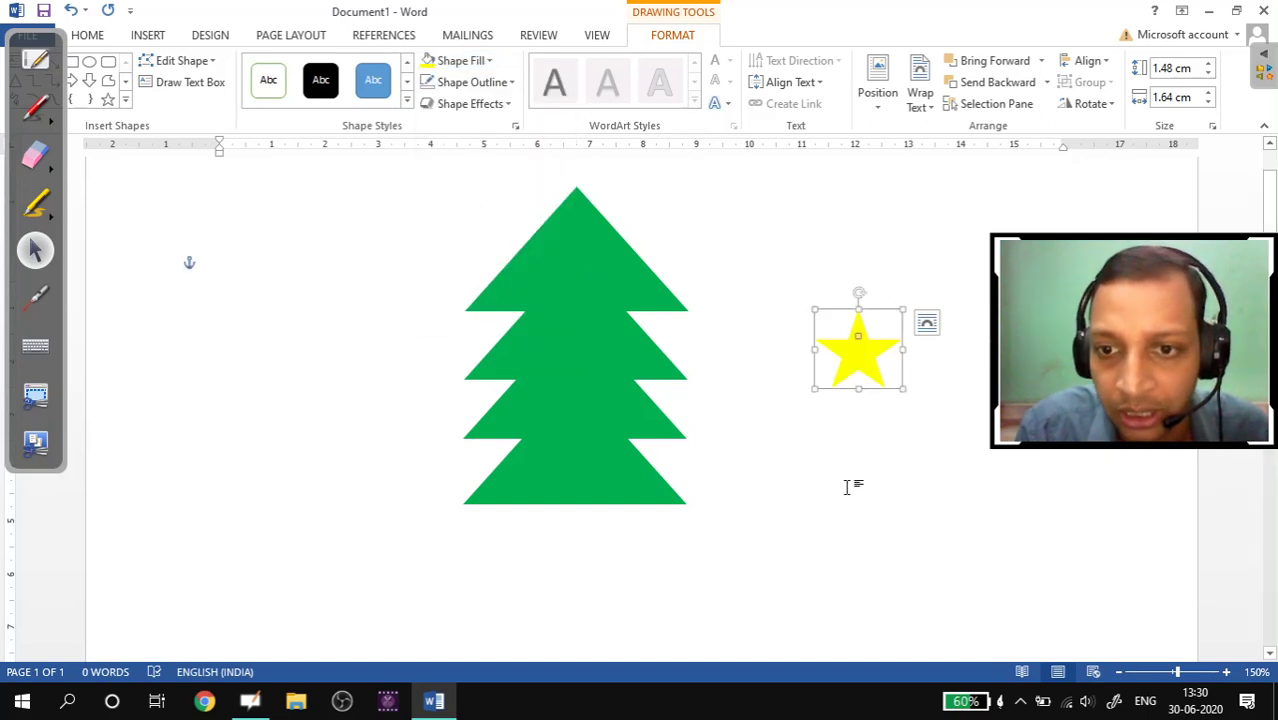
- Duplicate the yellow star and shrink the copy to a small star on the blank area left of the tree
right_click(860, 362)
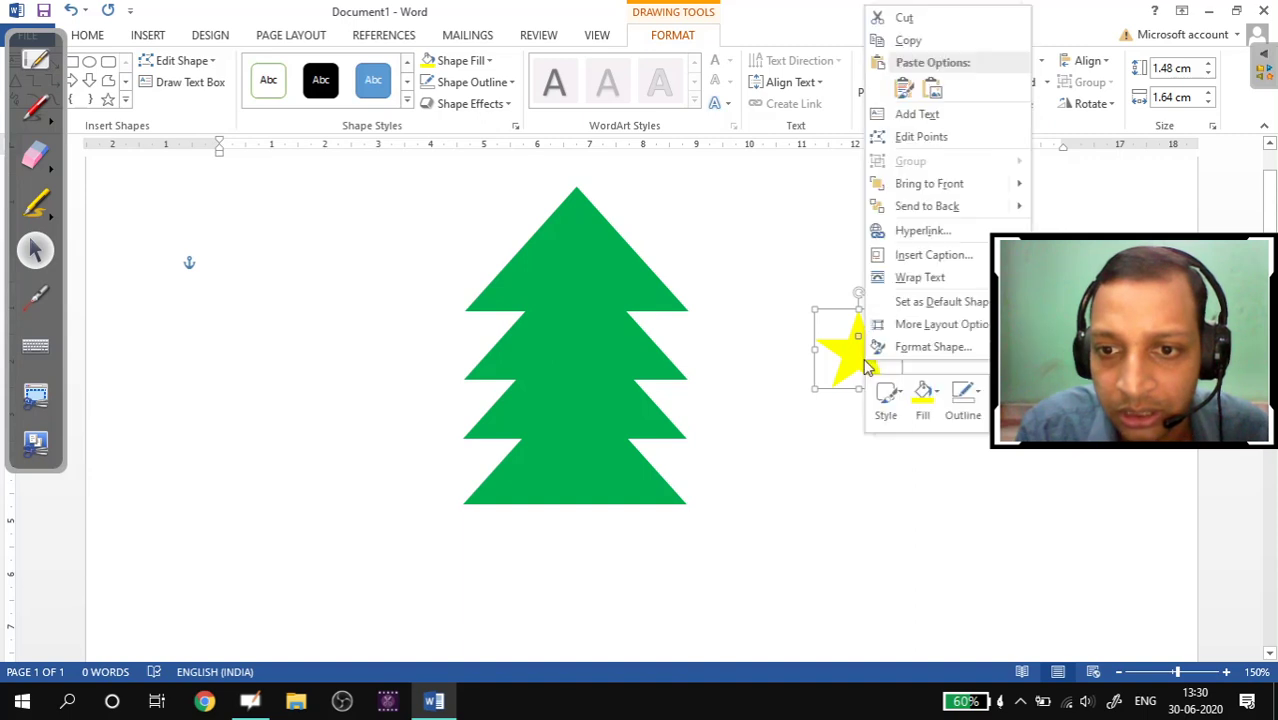
left_click(946, 50)
left_click(768, 430)
key("ctrl+v")
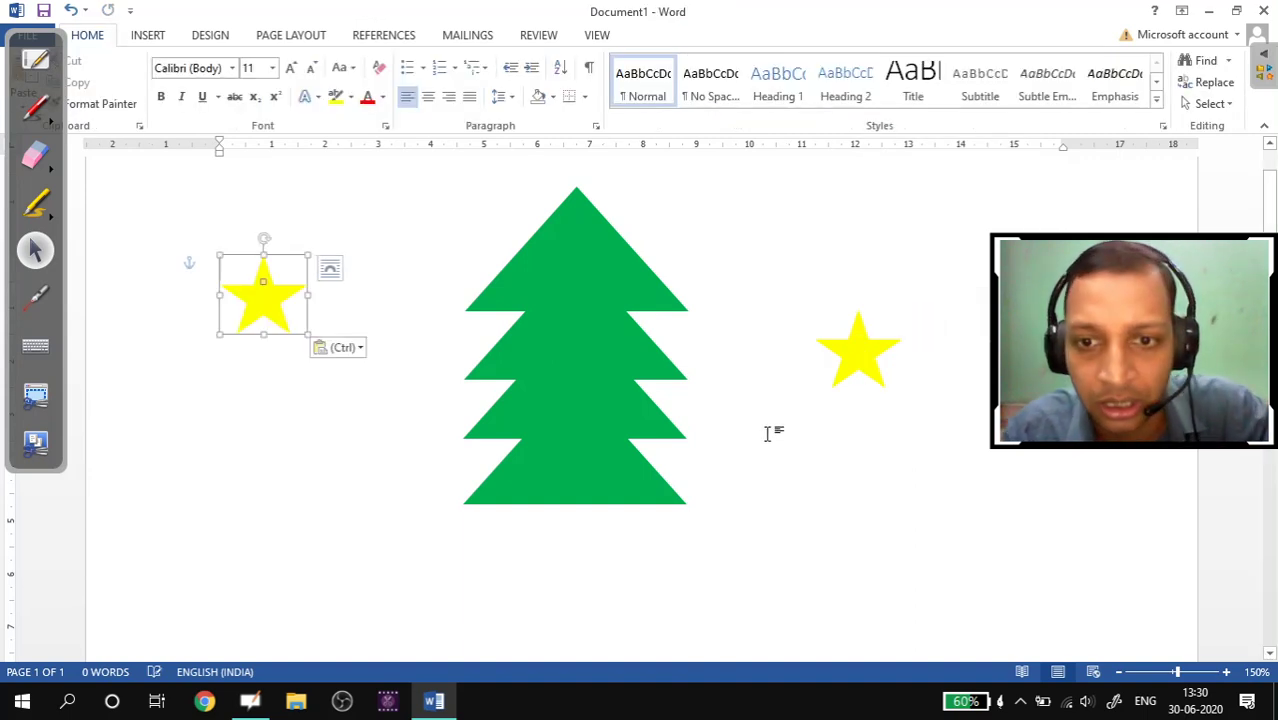
left_click_drag(306, 330, 252, 286)
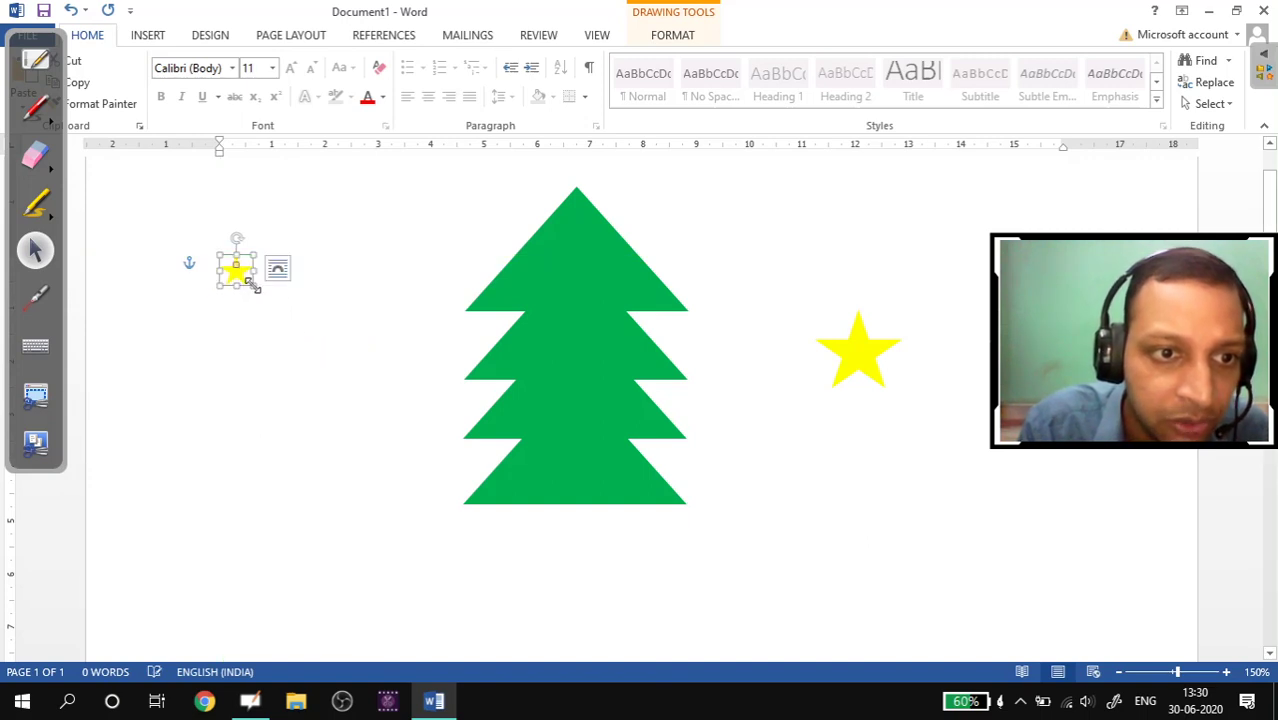
left_click(287, 341)
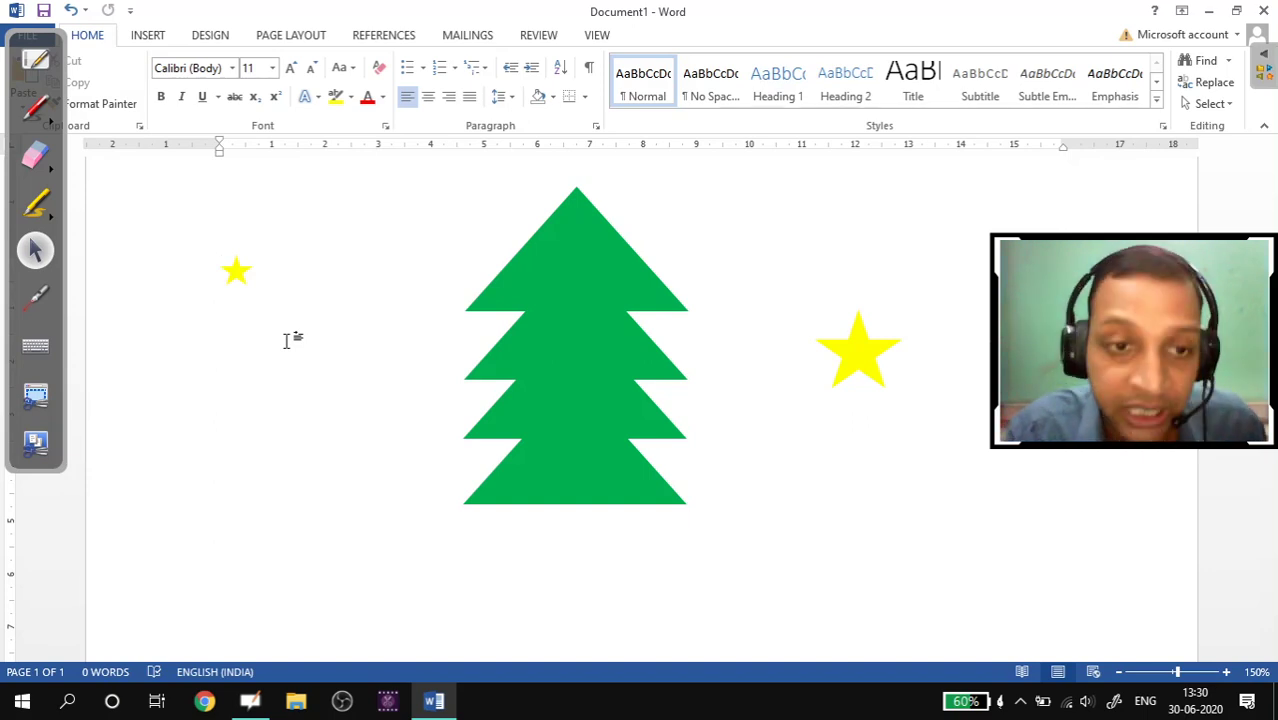
- Copy the small yellow star and paste three duplicates of it left of the tree
left_click(238, 271)
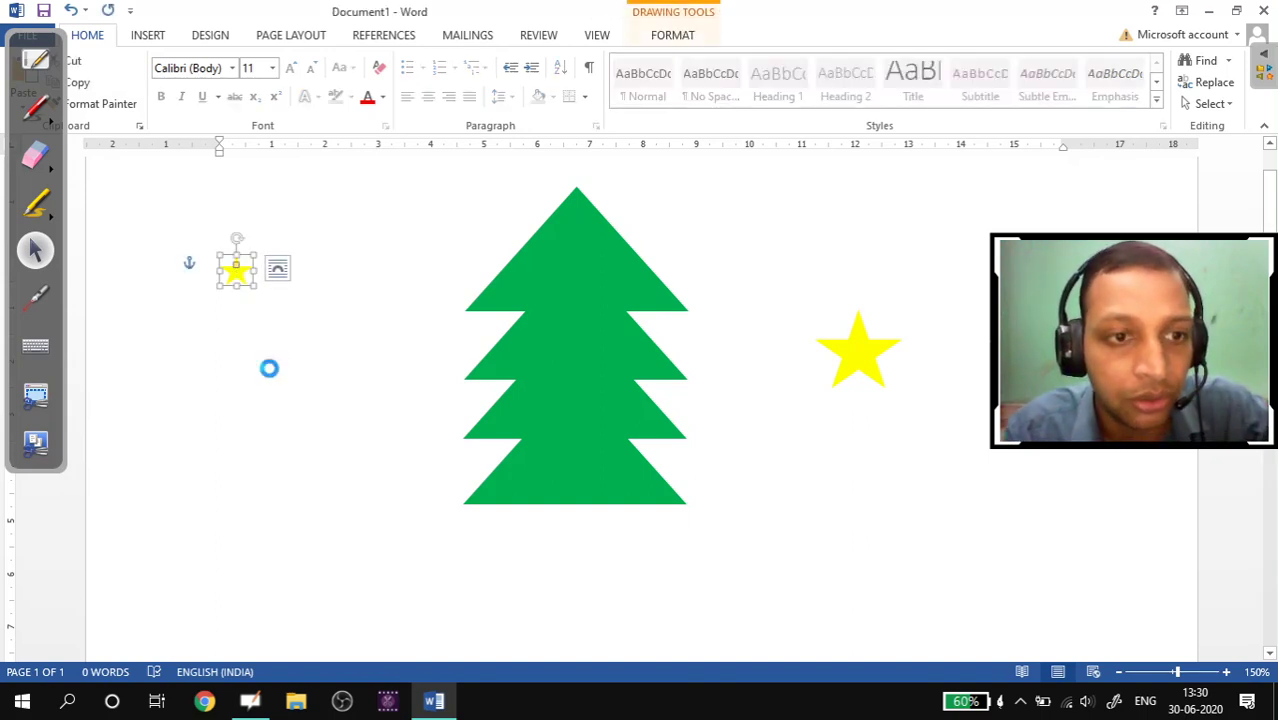
key("Escape")
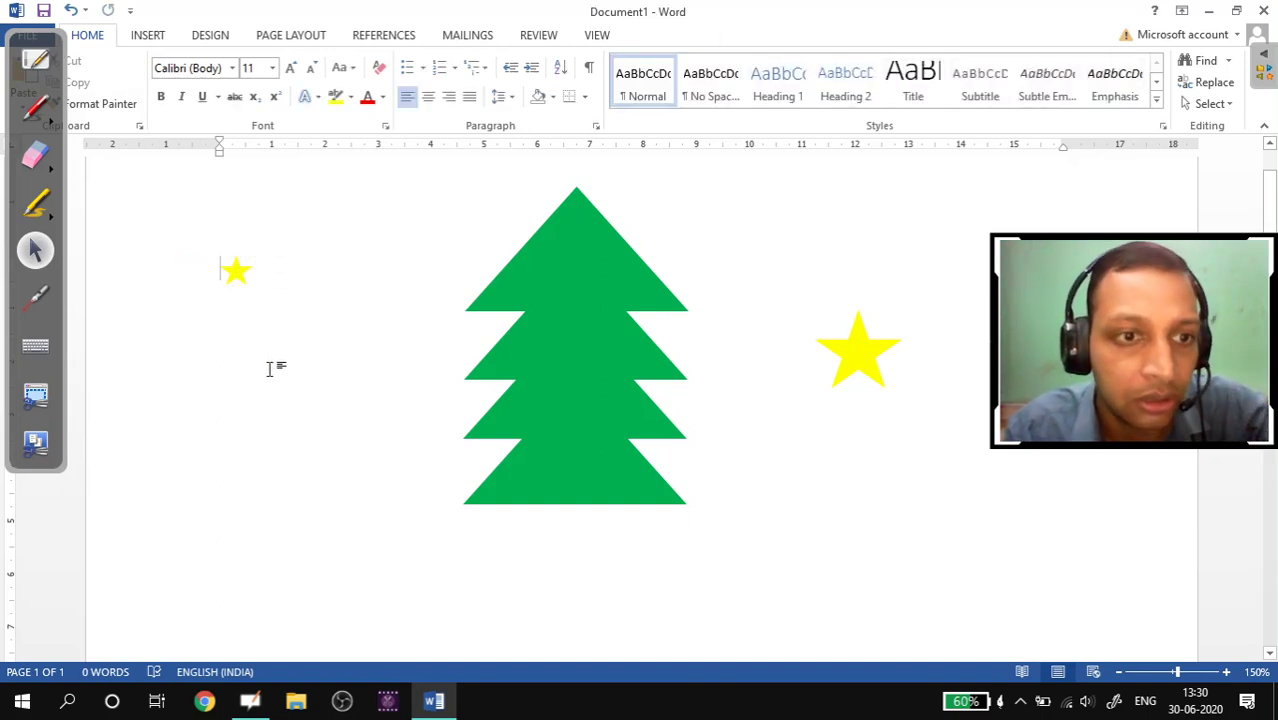
key("ctrl+v")
key("ctrl+v")
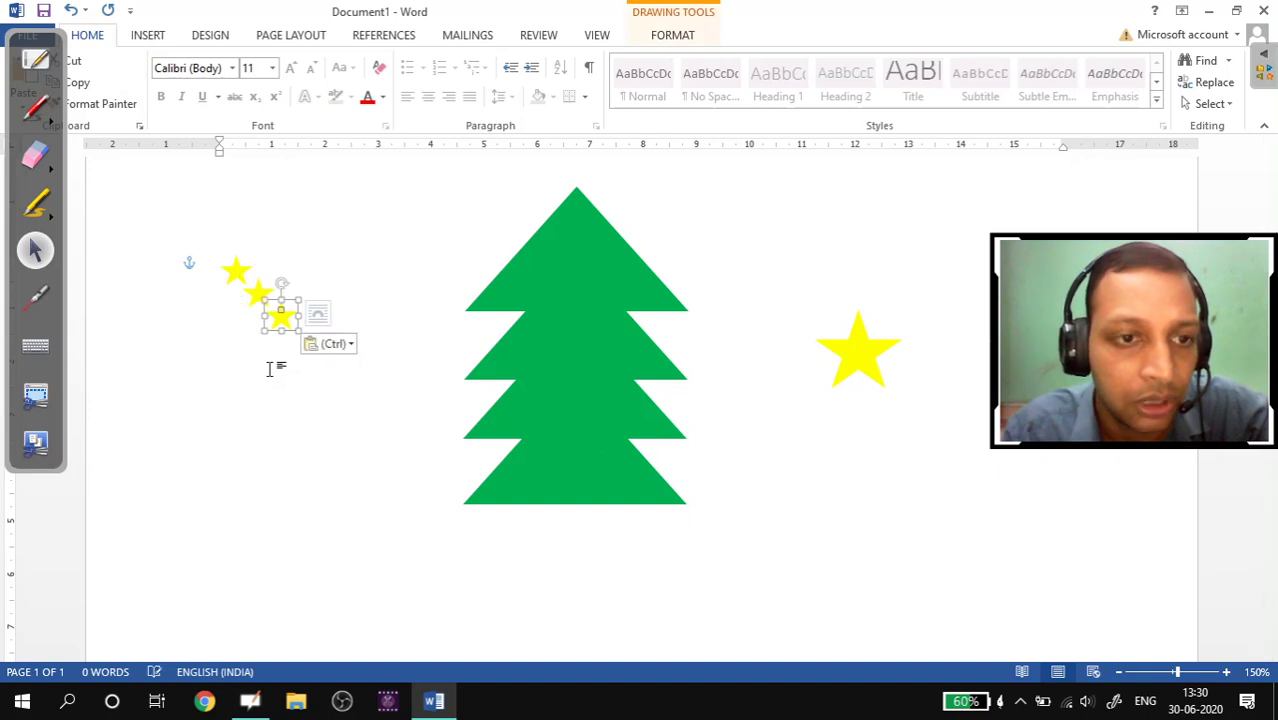
key("ctrl+v")
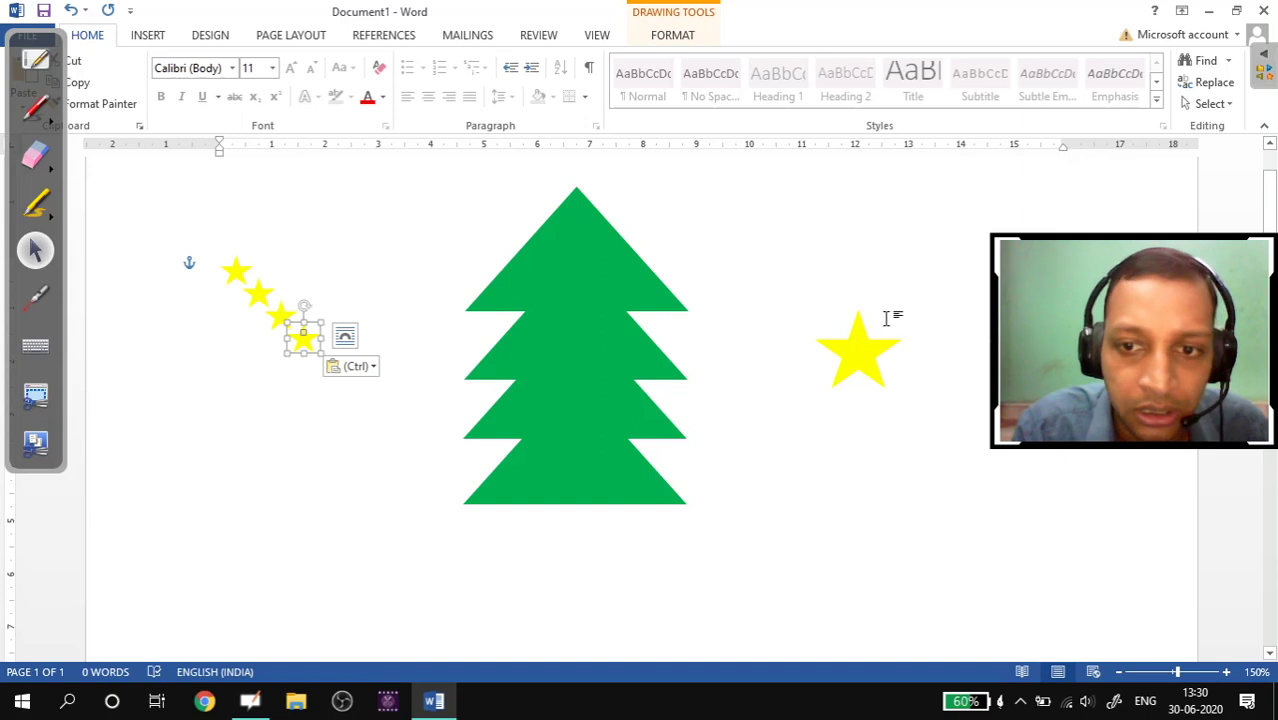
- Duplicate the large yellow star, shrink the copy to a tiny star and place it below and left of the large one
left_click(857, 350)
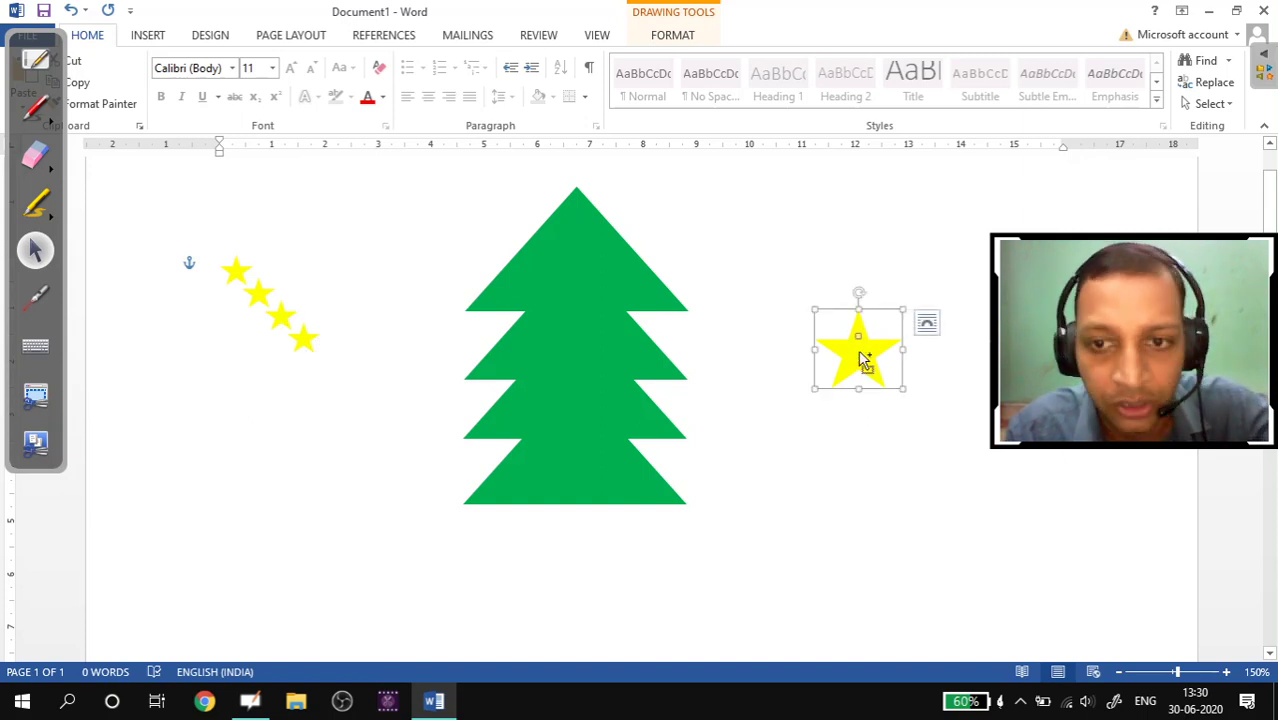
left_click(855, 434)
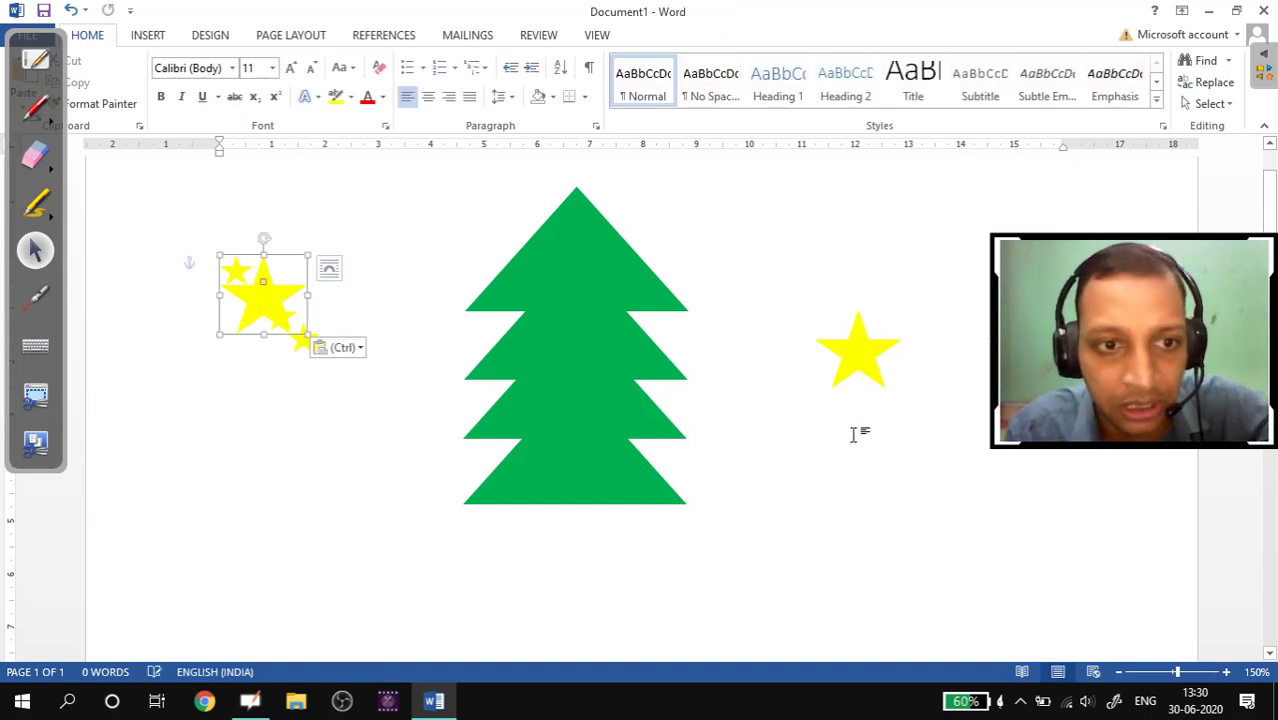
key("ctrl+v")
mouse_move(282, 308)
left_mouse_down()
mouse_move(907, 519)
mouse_move(821, 503)
mouse_move(836, 522)
mouse_move(779, 468)
left_mouse_up()
left_click(784, 533)
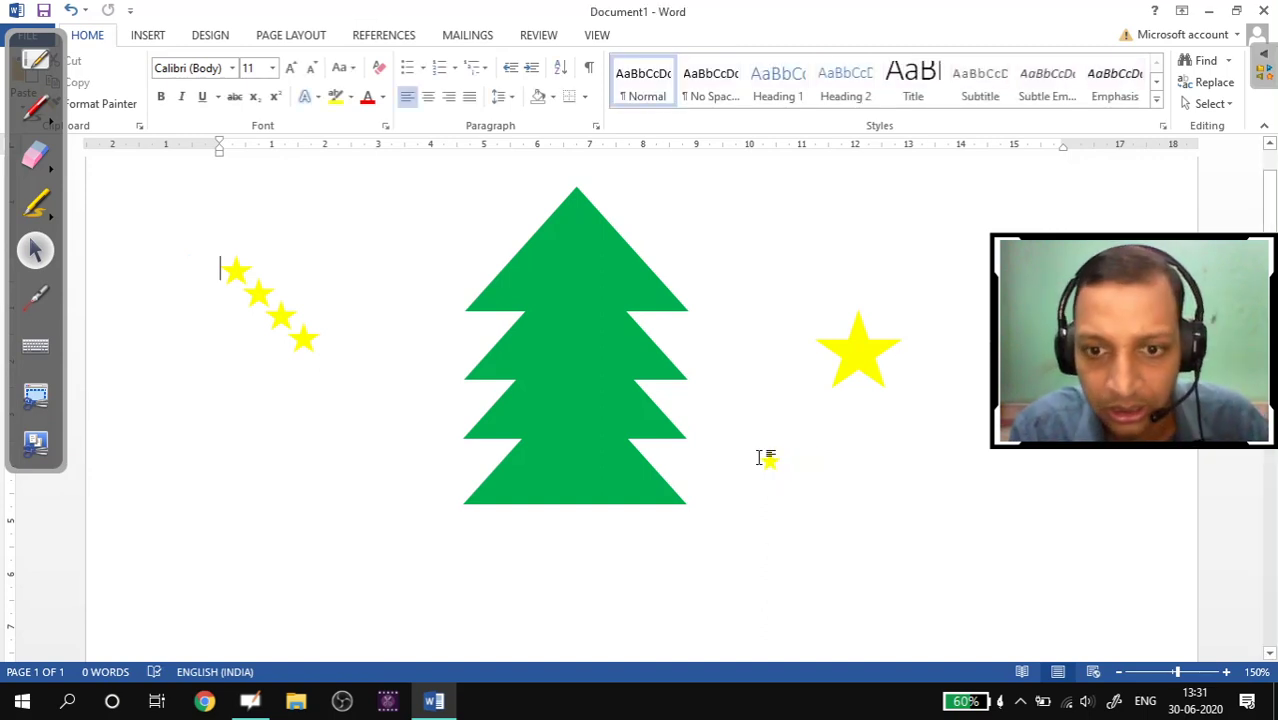
- Copy the tiny yellow star and place three duplicates near it on the blank area right of the tree
left_click(769, 466)
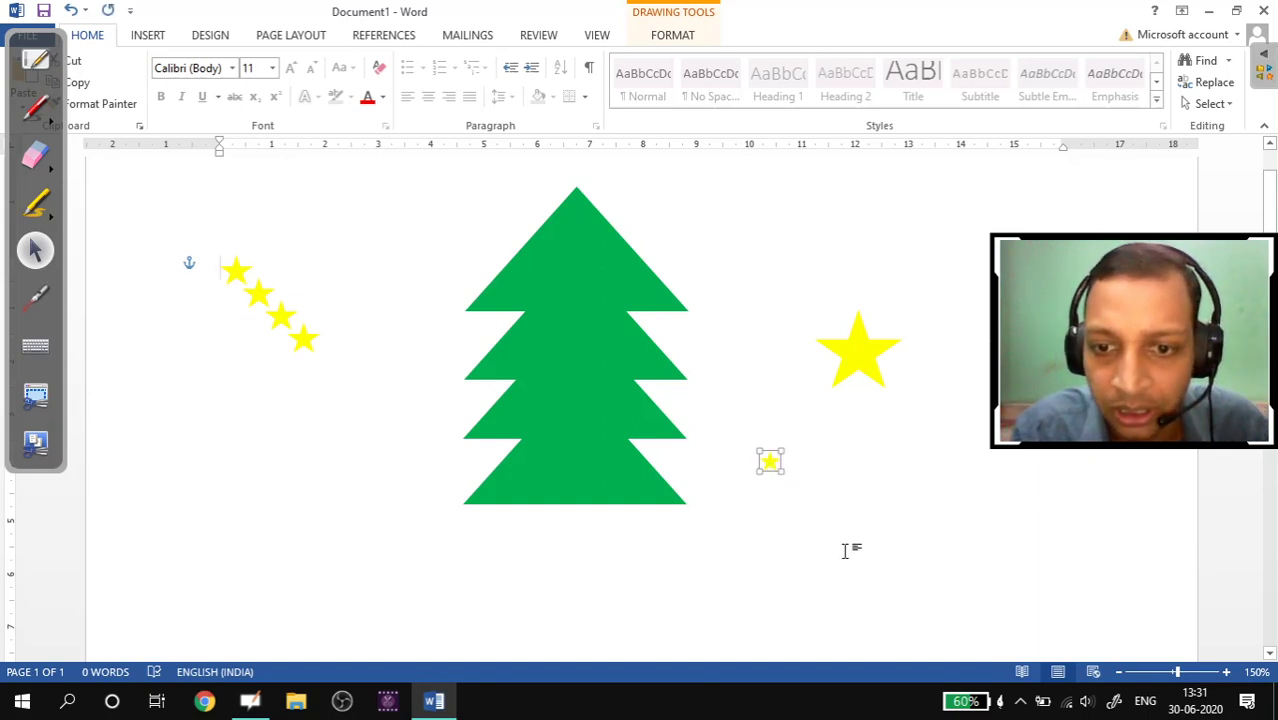
left_click(845, 550)
key("ctrl+v")
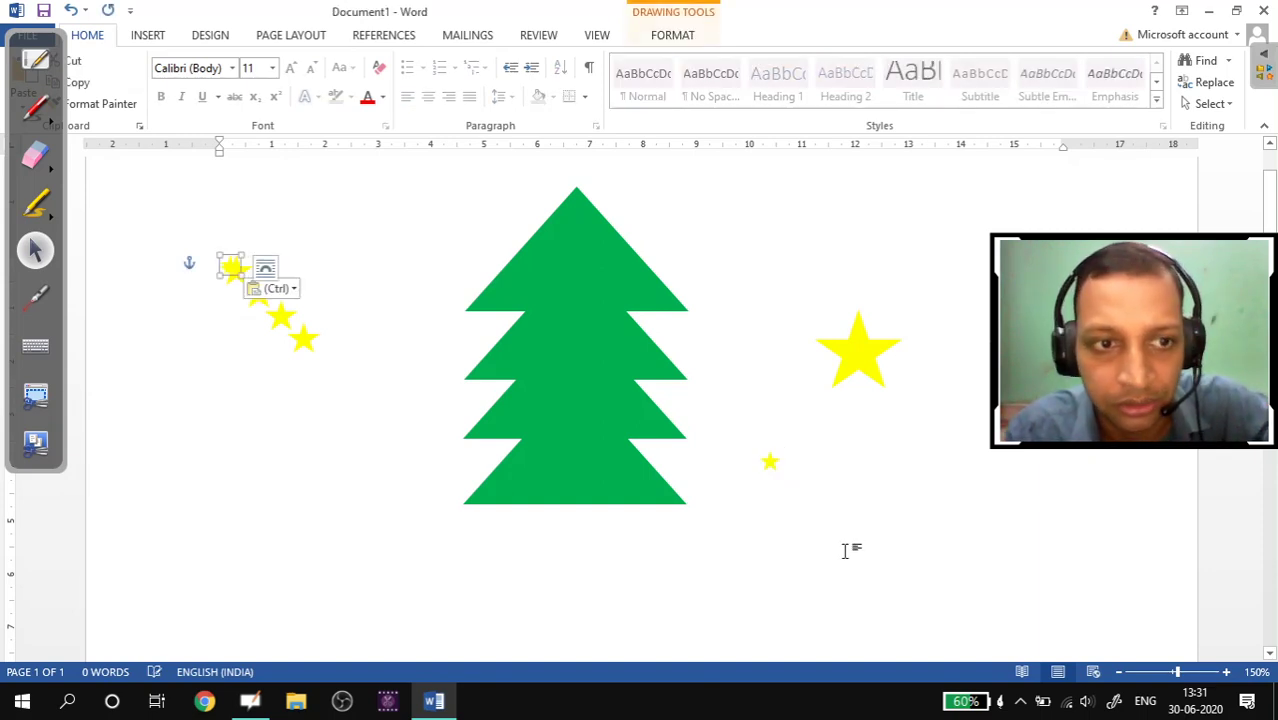
left_click_drag(229, 265, 797, 460)
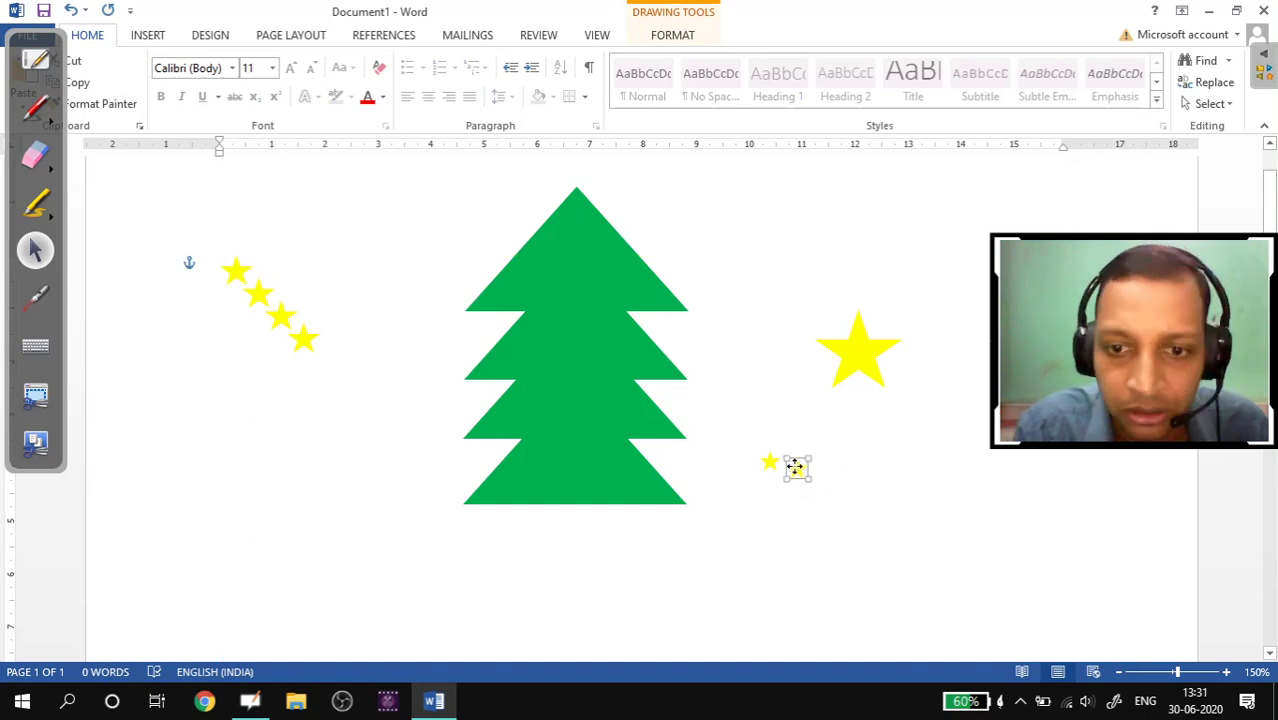
left_click(789, 533)
key("ctrl+v")
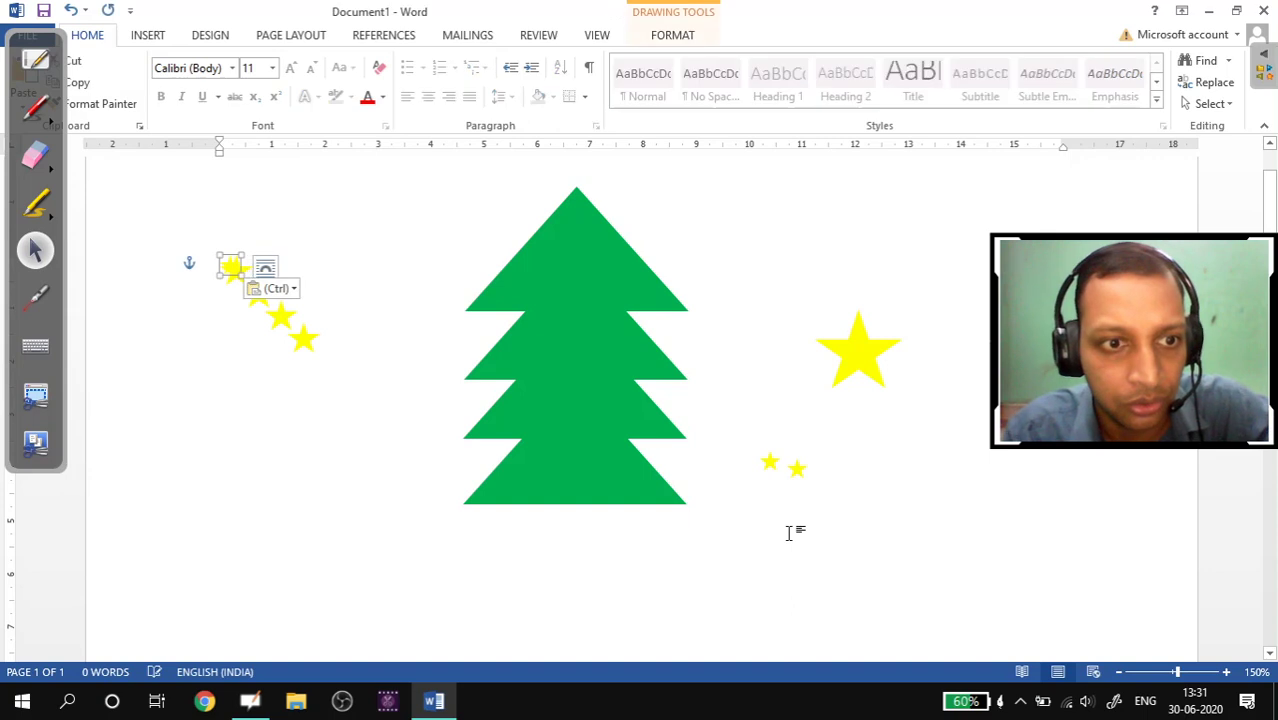
left_click_drag(231, 265, 824, 474)
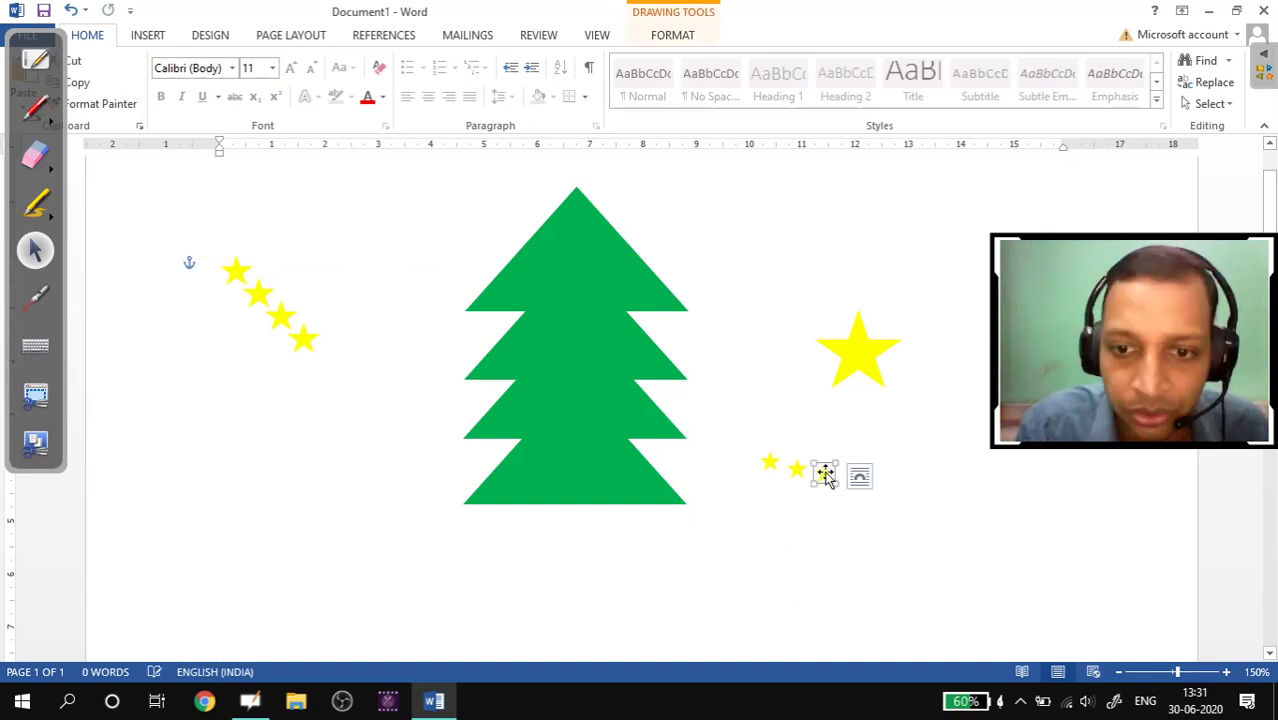
left_click(857, 517)
key("ctrl+v")
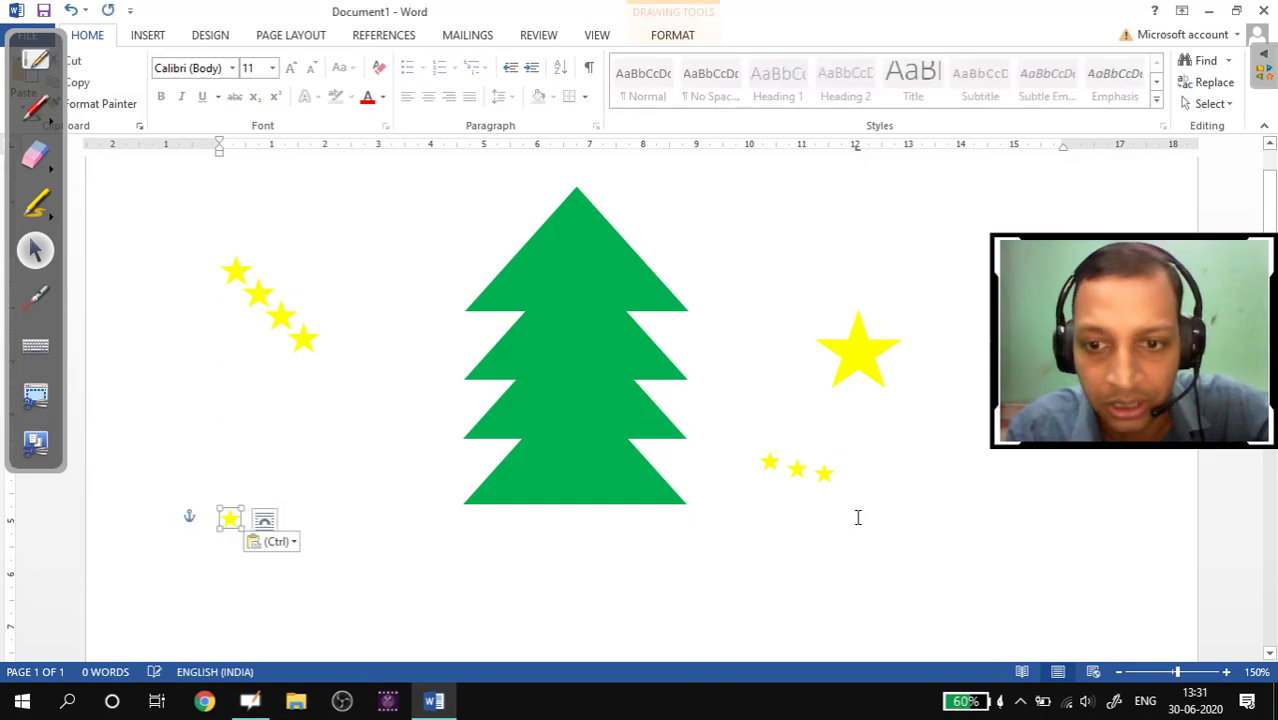
left_click_drag(229, 518, 812, 512)
left_click(221, 393)
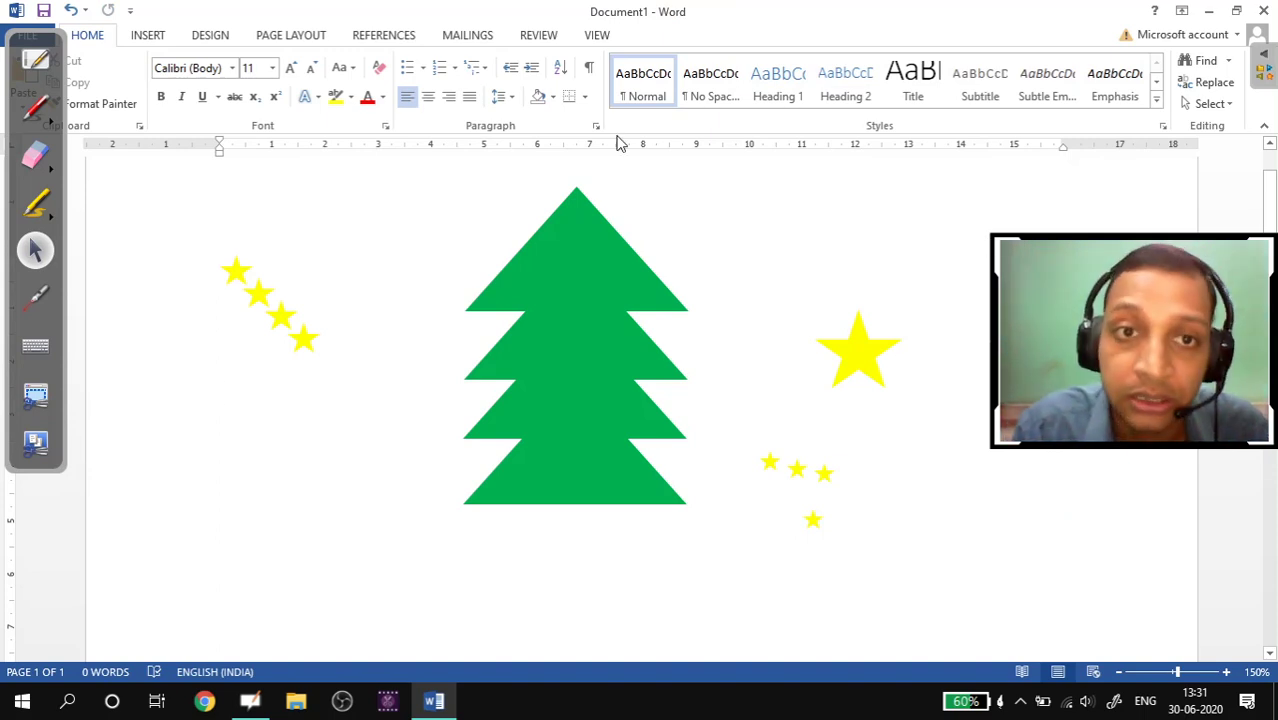
- Draw an oval about 0.25 cm wide and 0.28 cm high at the far right of the page and fill it with red
left_click(143, 33)
left_click(257, 100)
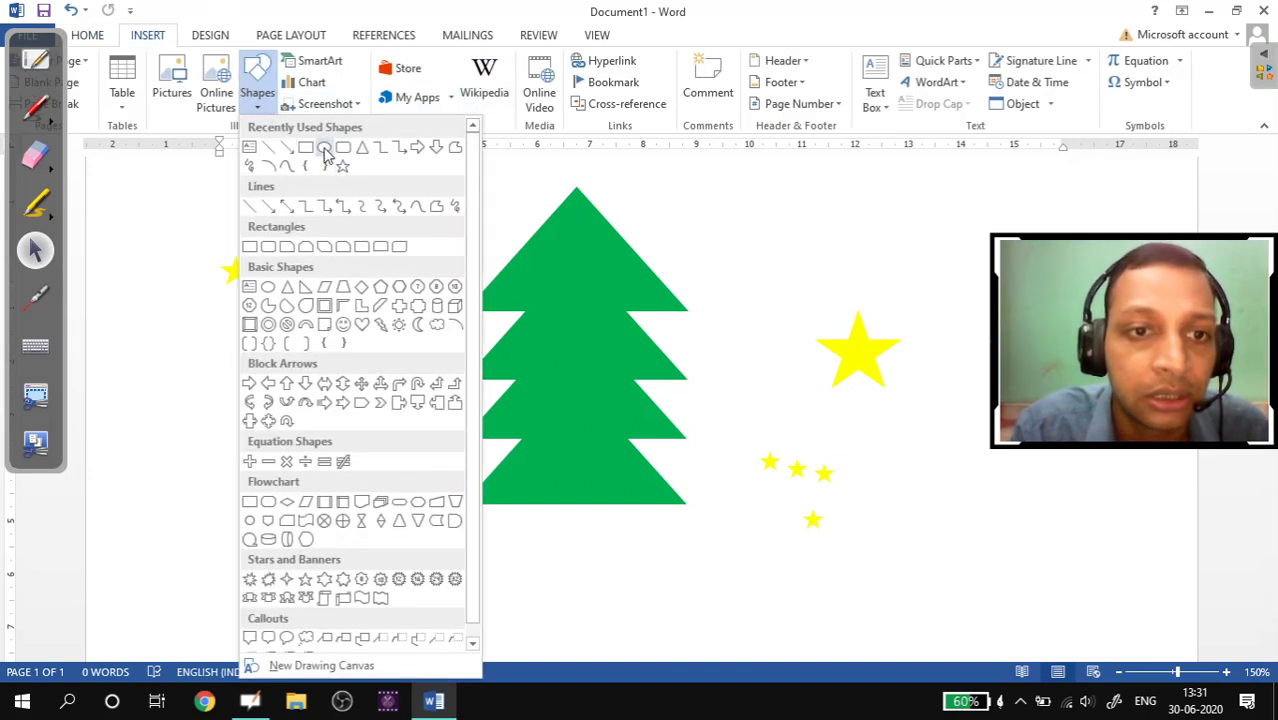
left_click(340, 166)
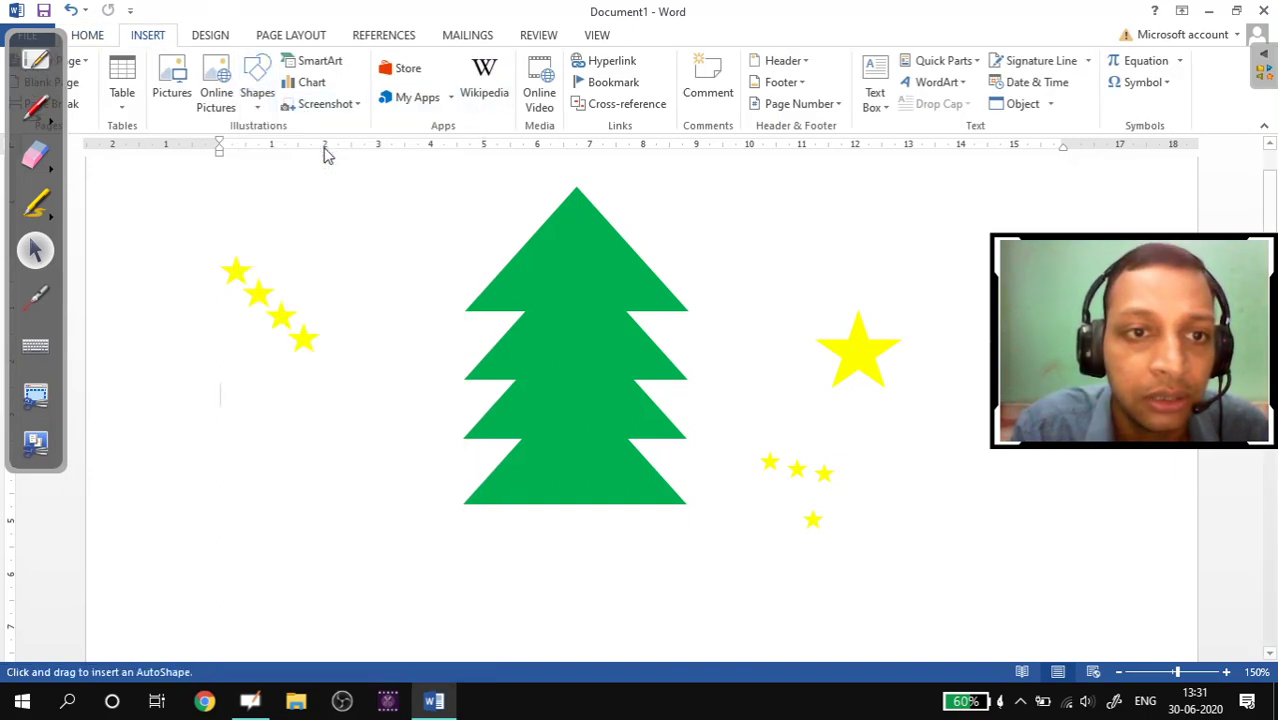
left_click(985, 248)
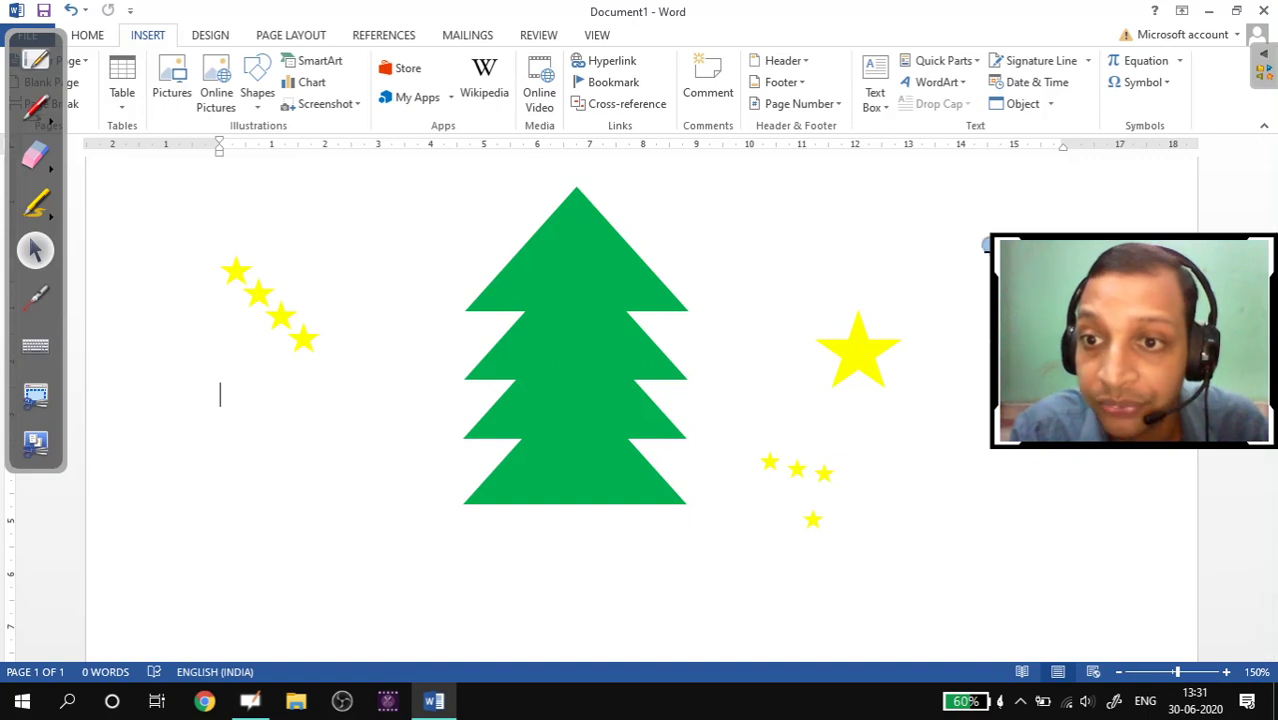
left_click(985, 245)
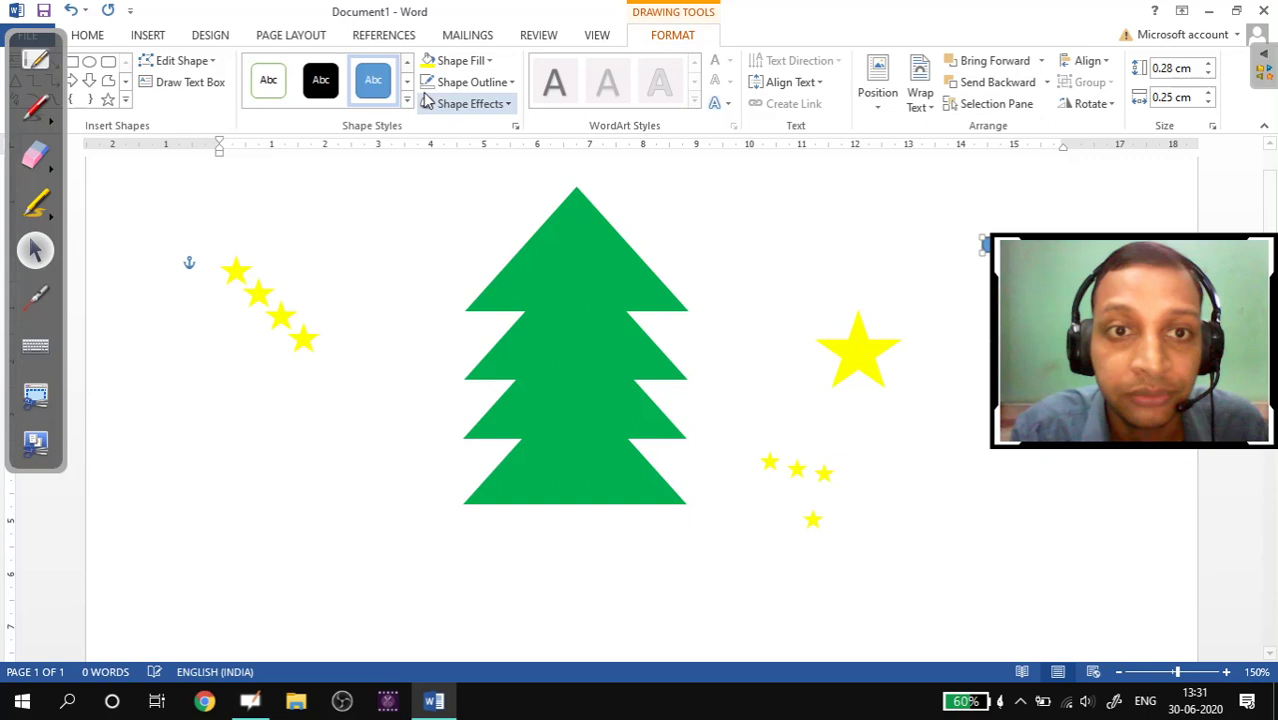
left_click(482, 62)
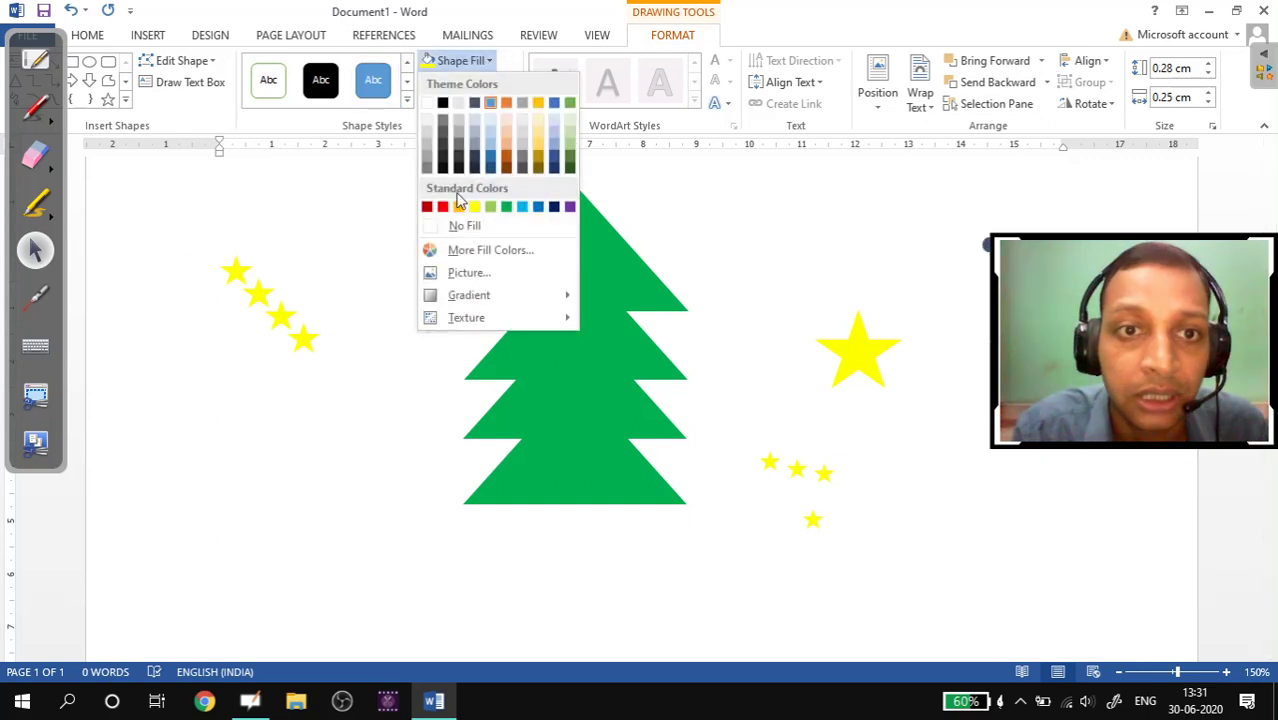
left_click(443, 206)
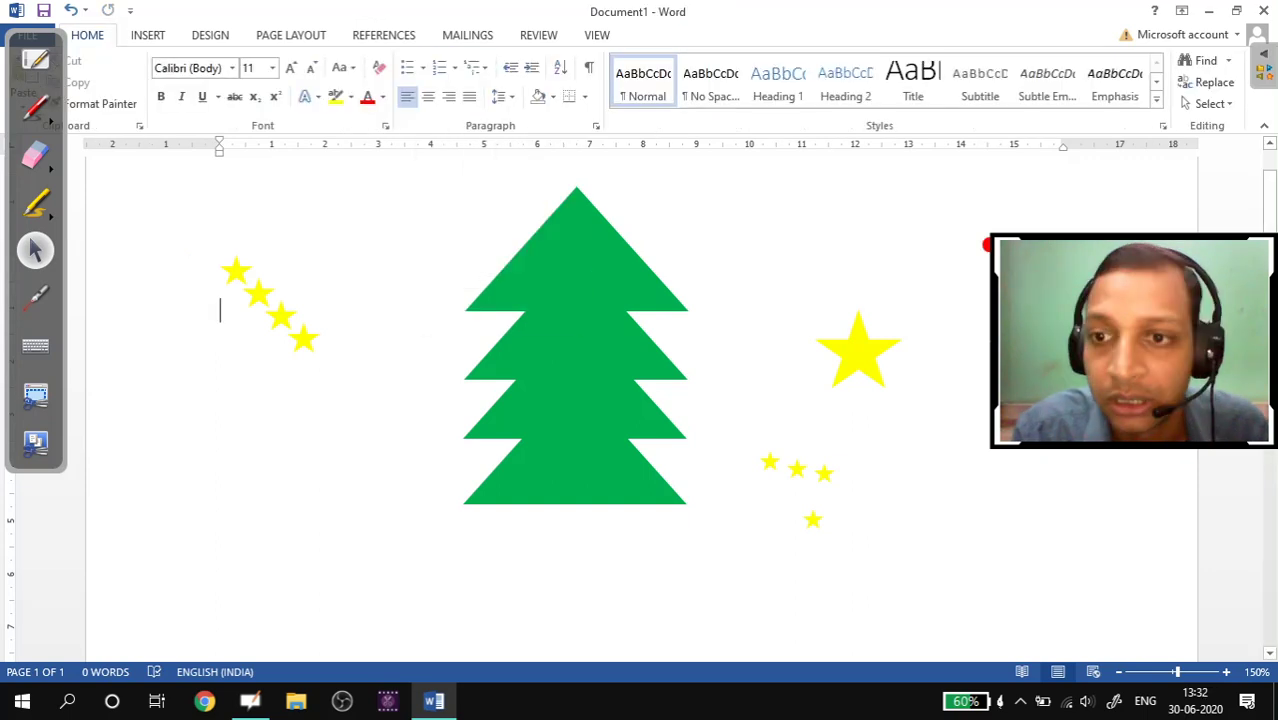
- Copy the small red circle and paste six duplicates of it left of the tree
left_click(985, 246)
left_click(977, 320)
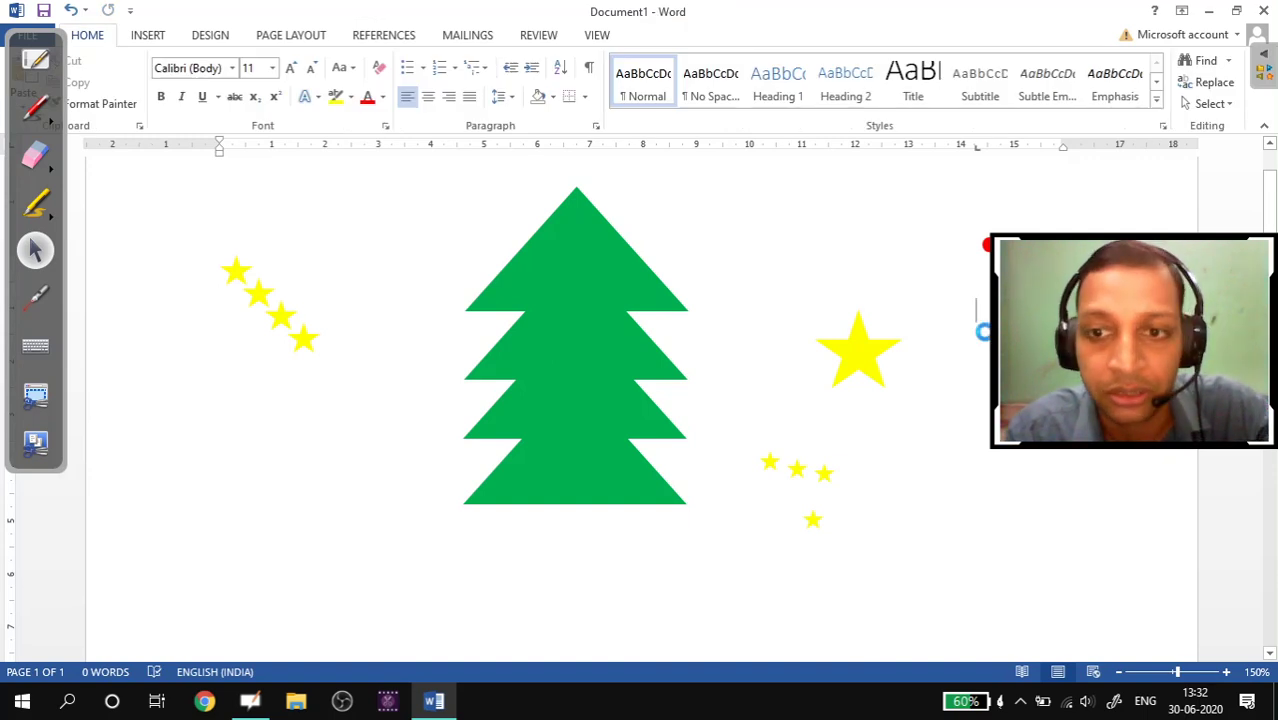
key("ctrl+v")
key("ctrl+v")
key("ctrl+v")
key("ctrl+v")
key("ctrl+v")
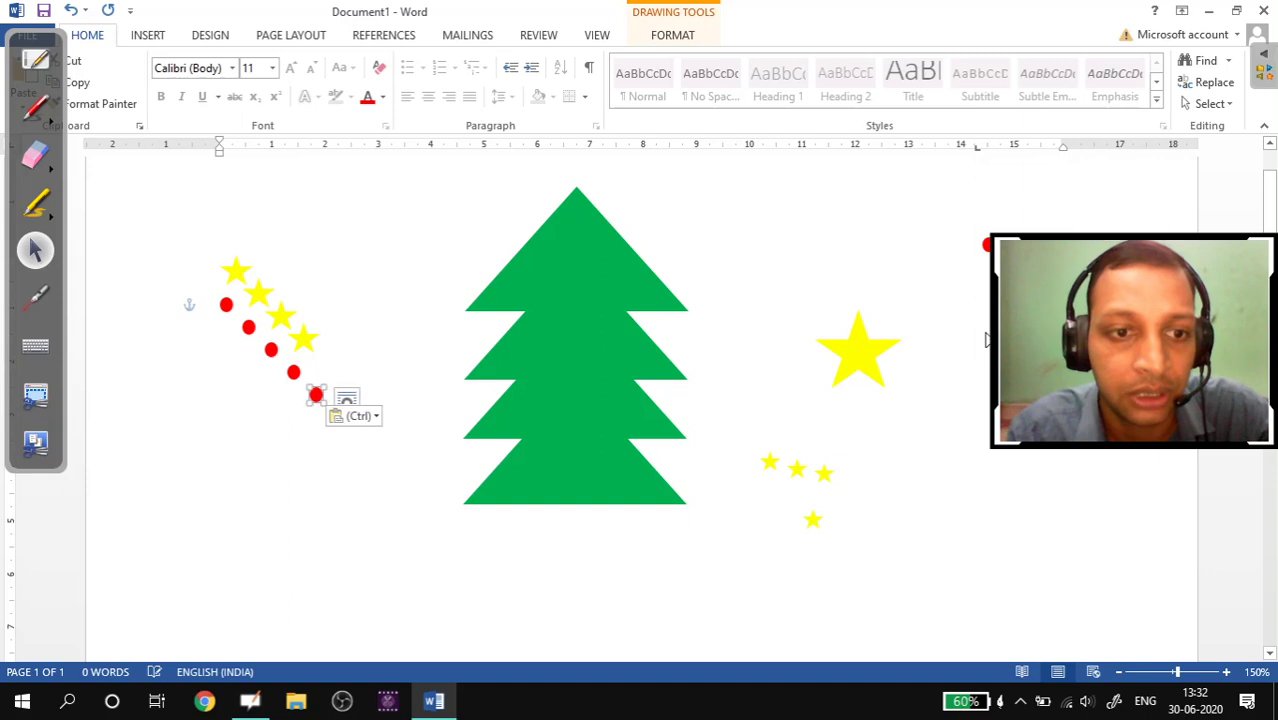
key("ctrl+v")
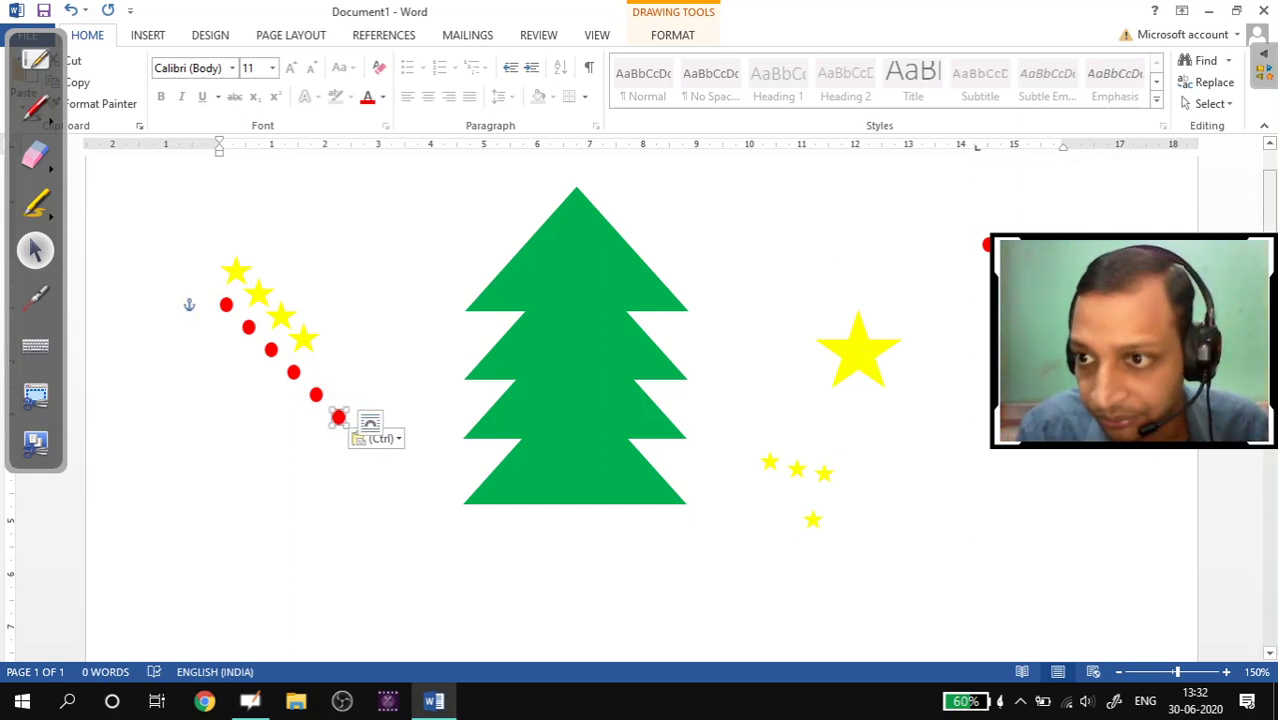
- Move the large yellow star onto the tip of the tree and give it a black outline
scroll(799, 414, "up", 1)
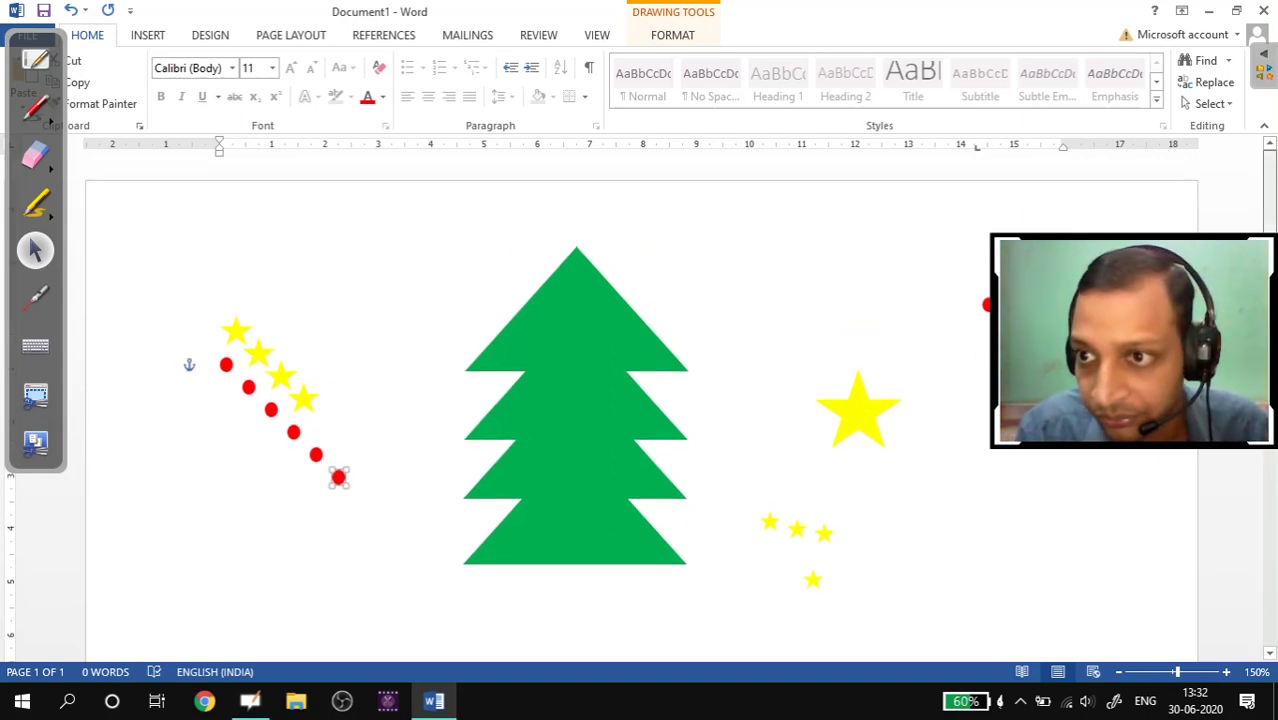
left_click(859, 411)
left_click_drag(859, 411, 578, 232)
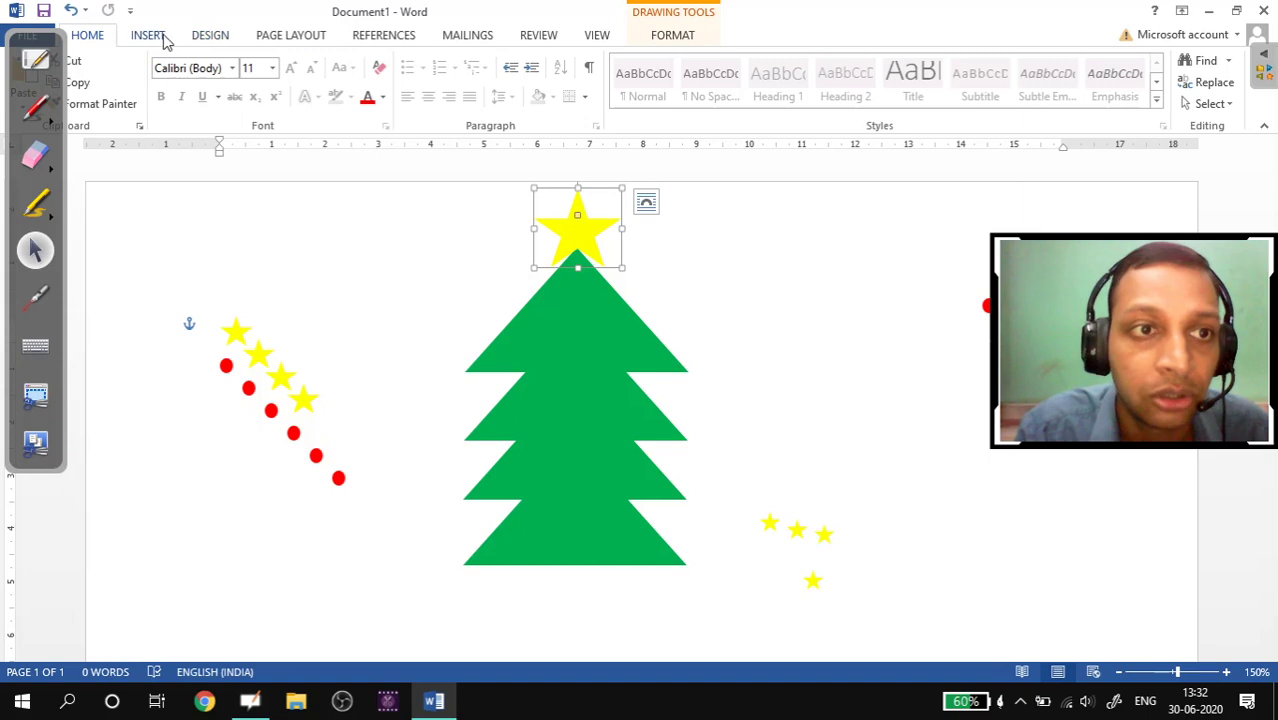
left_click(686, 40)
left_click(511, 84)
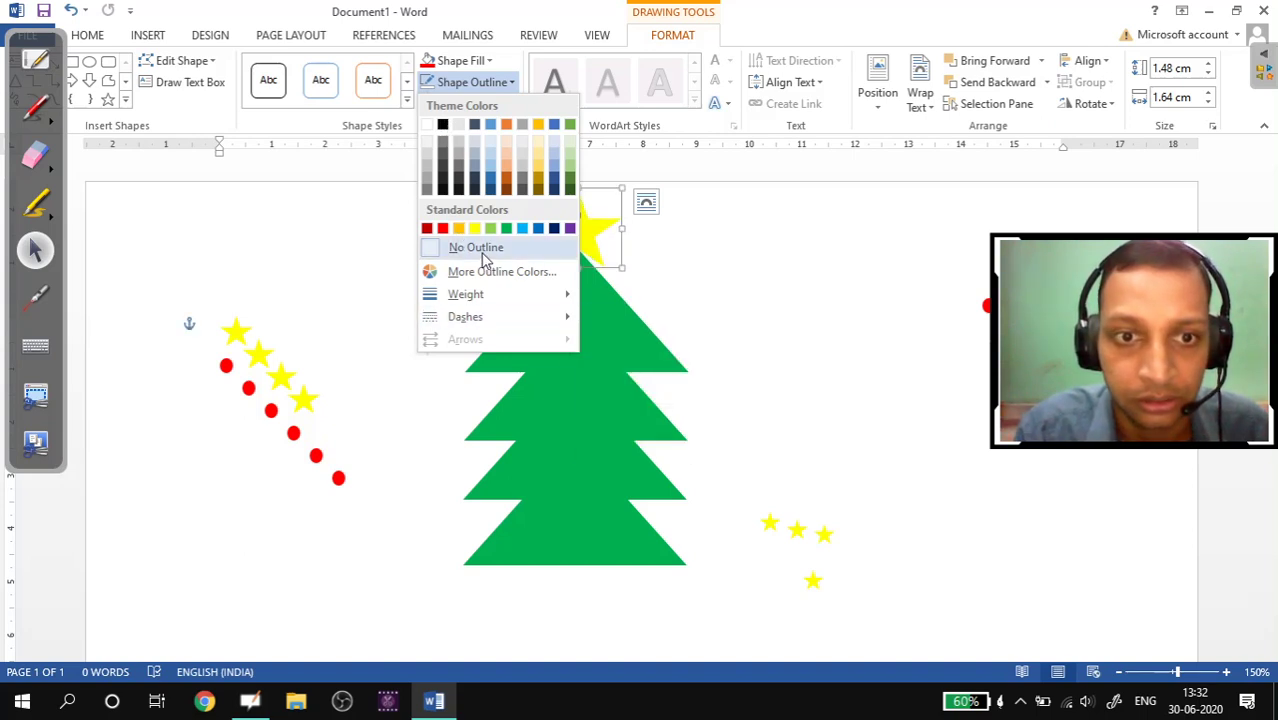
left_click(443, 124)
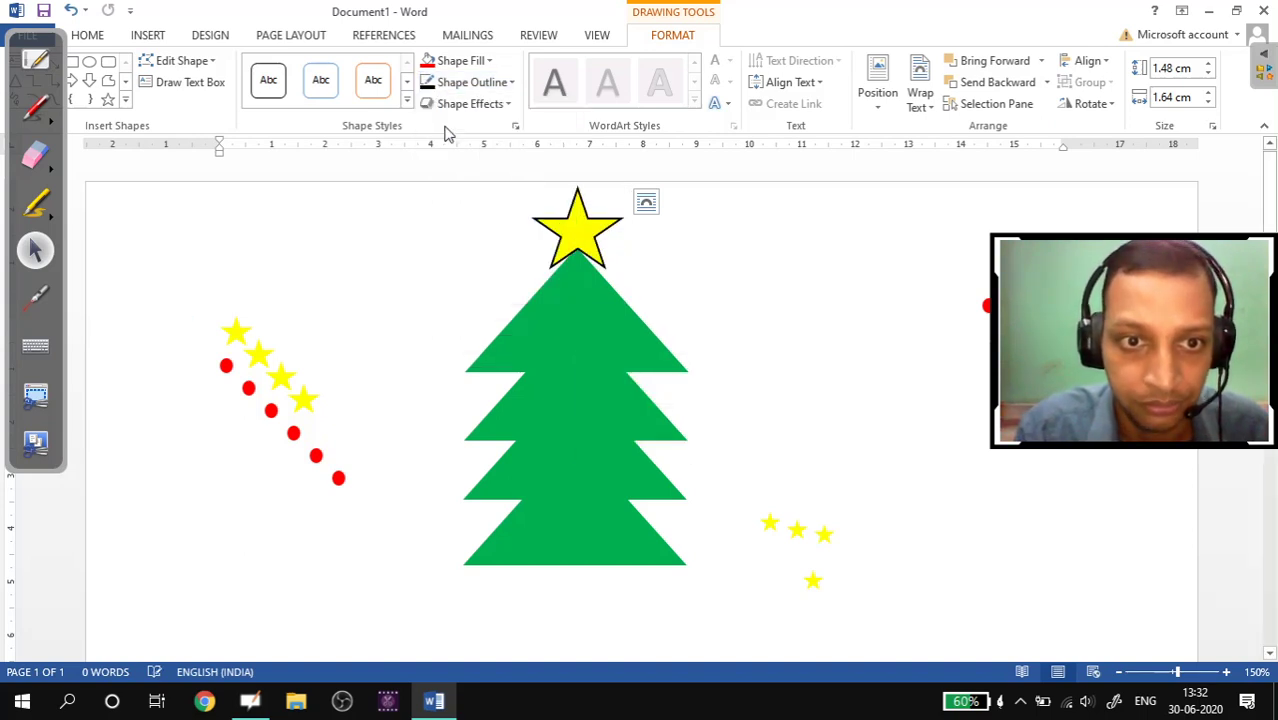
- Copy the tree-top star's formatting with Format Painter onto the uppermost small star left of the tree
left_click(238, 335)
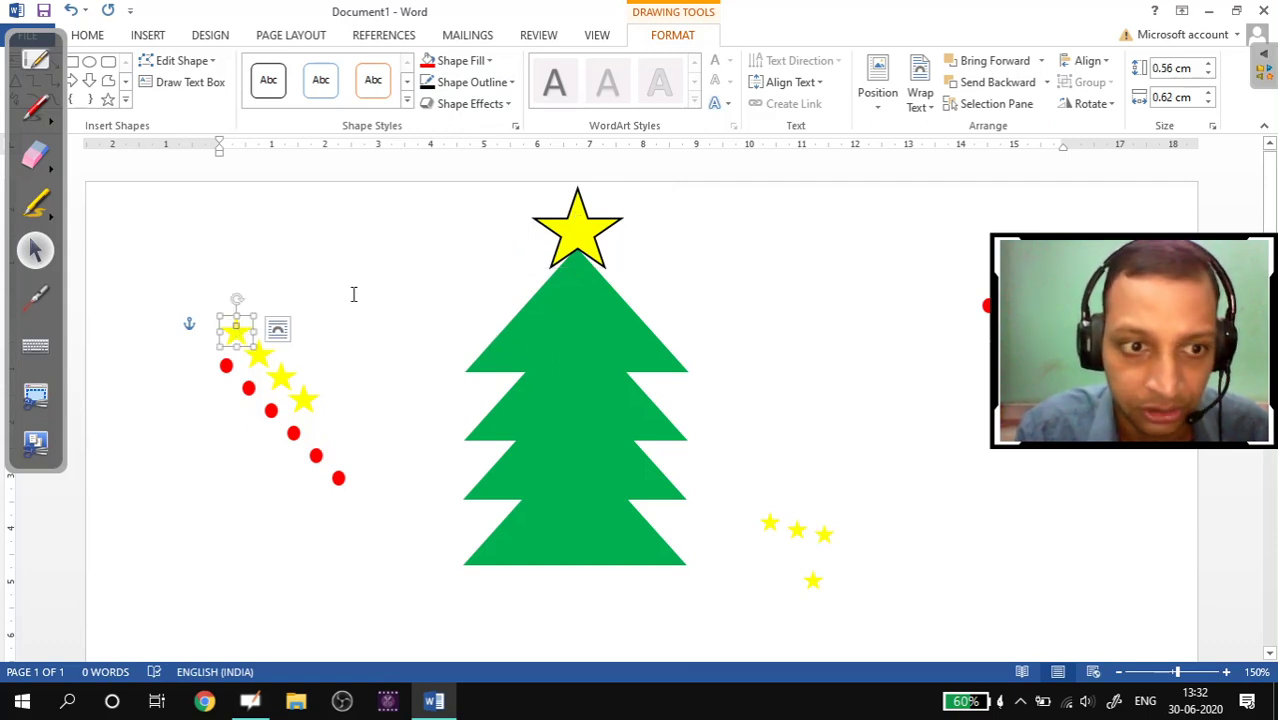
left_click(575, 230)
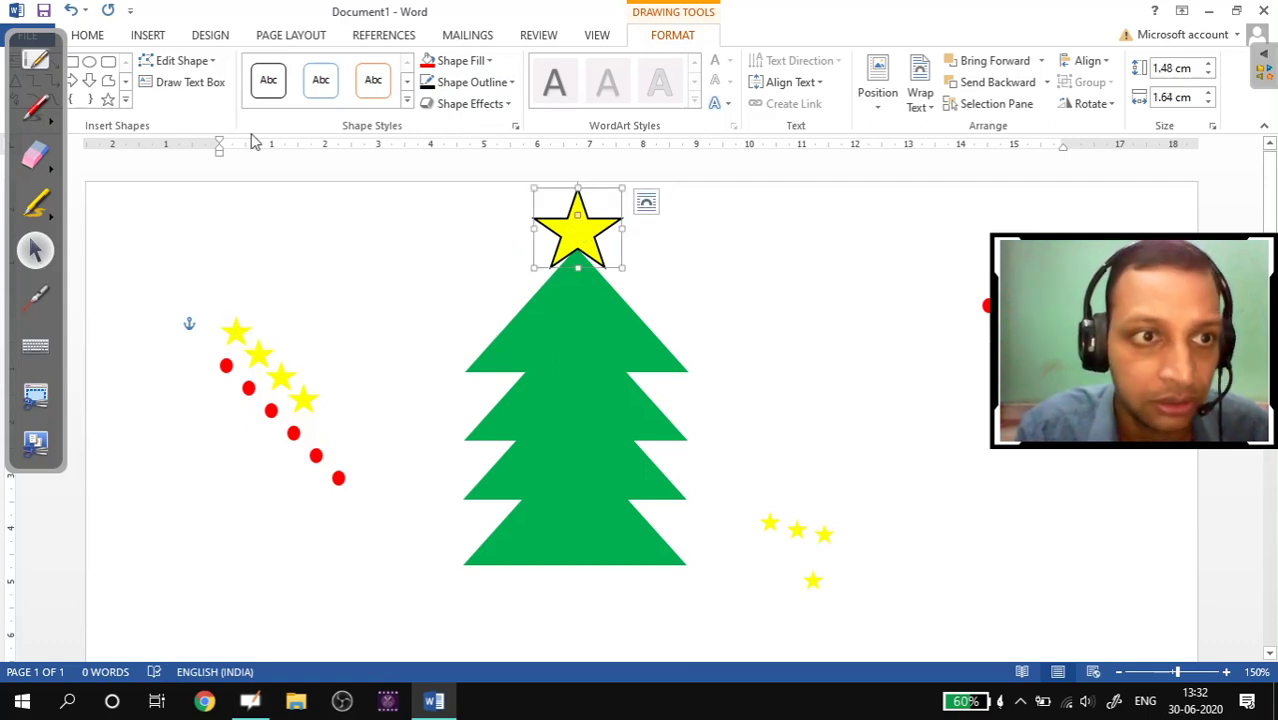
left_click(88, 36)
left_click(105, 104)
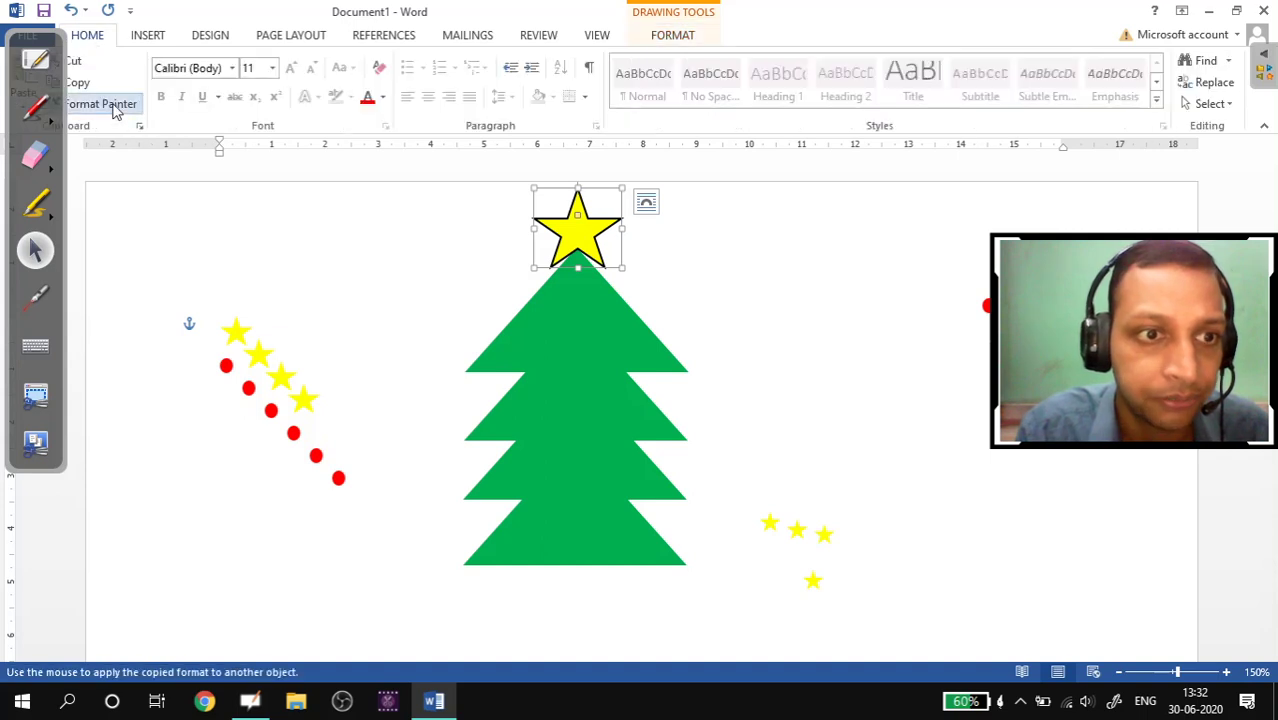
left_click(240, 333)
left_click(262, 358)
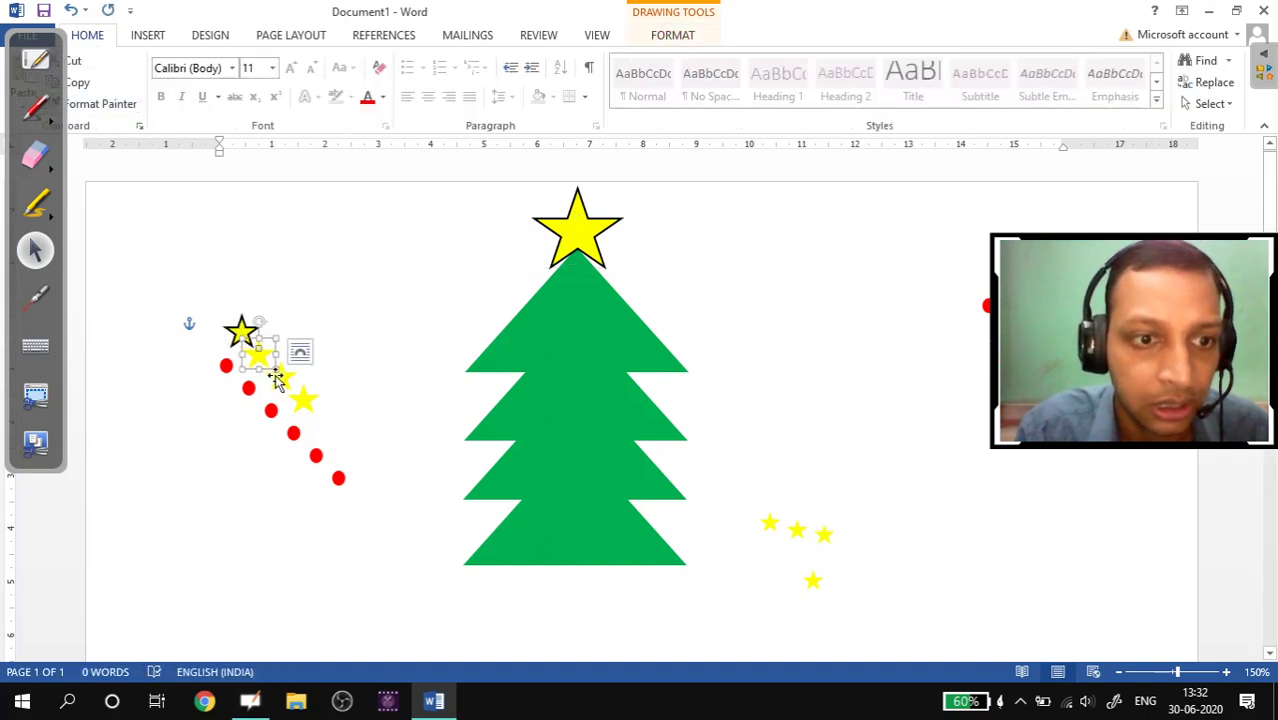
left_click(100, 104)
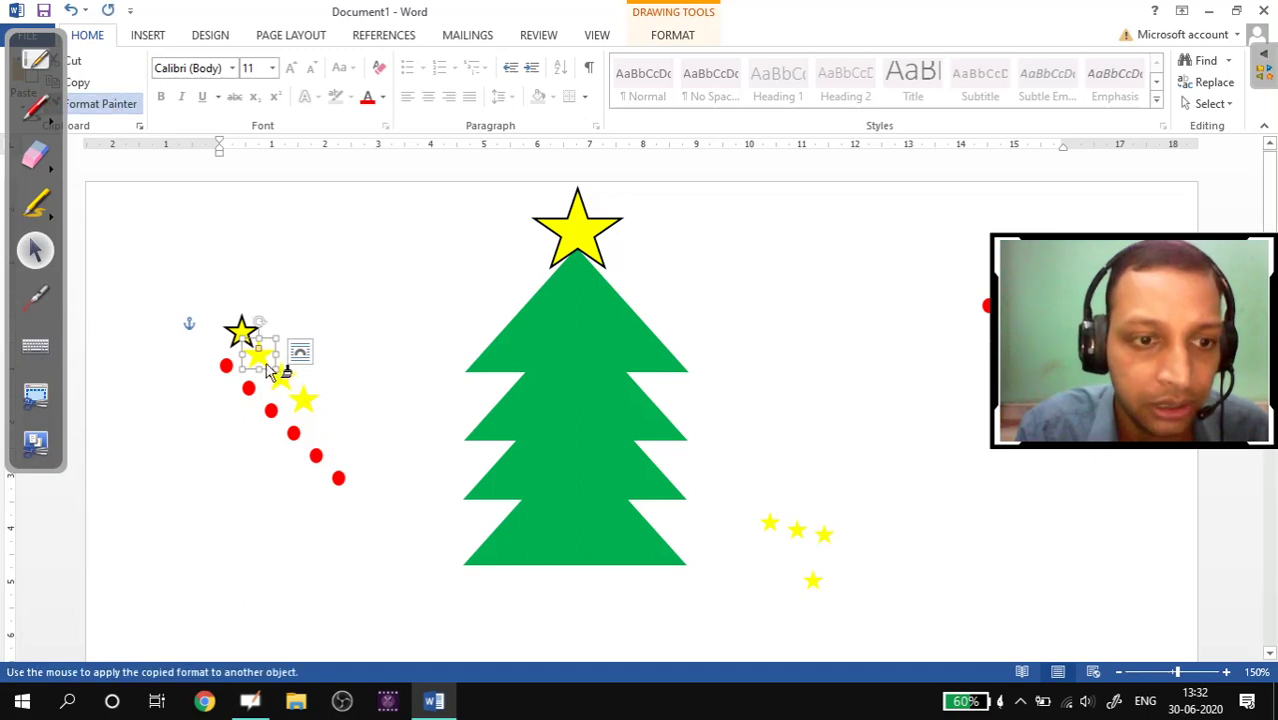
left_click(282, 376)
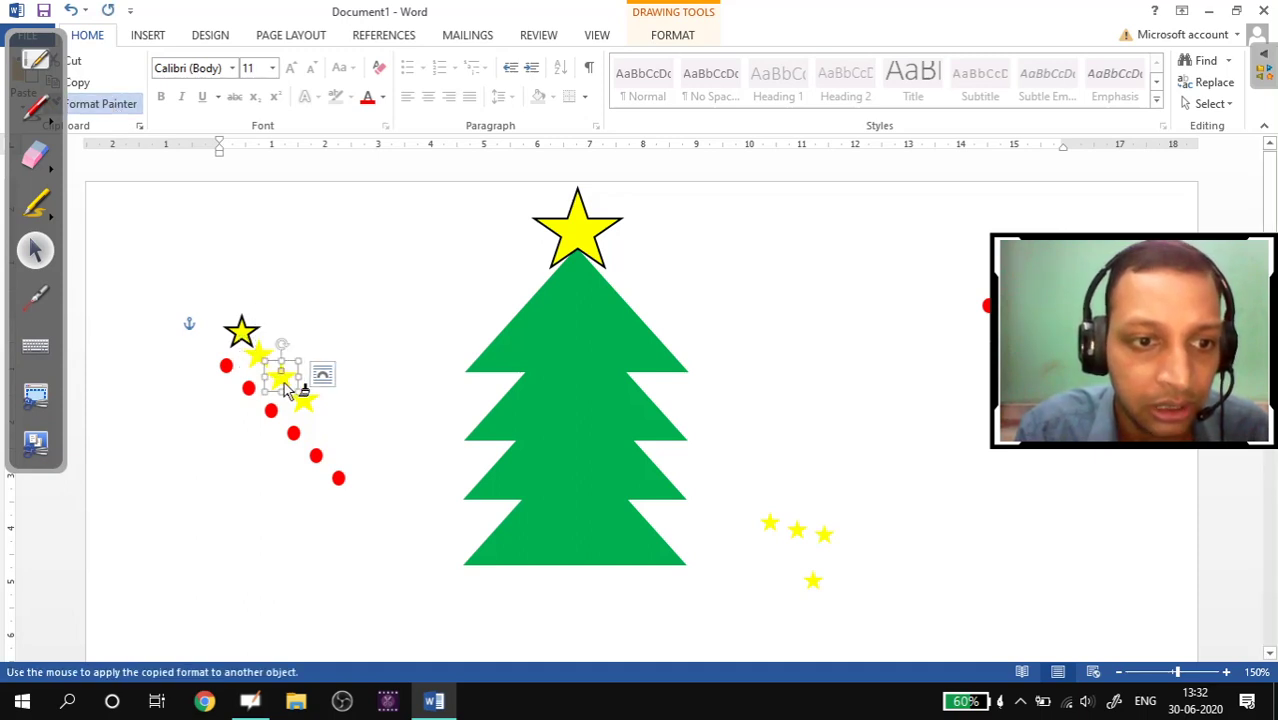
left_click(244, 333)
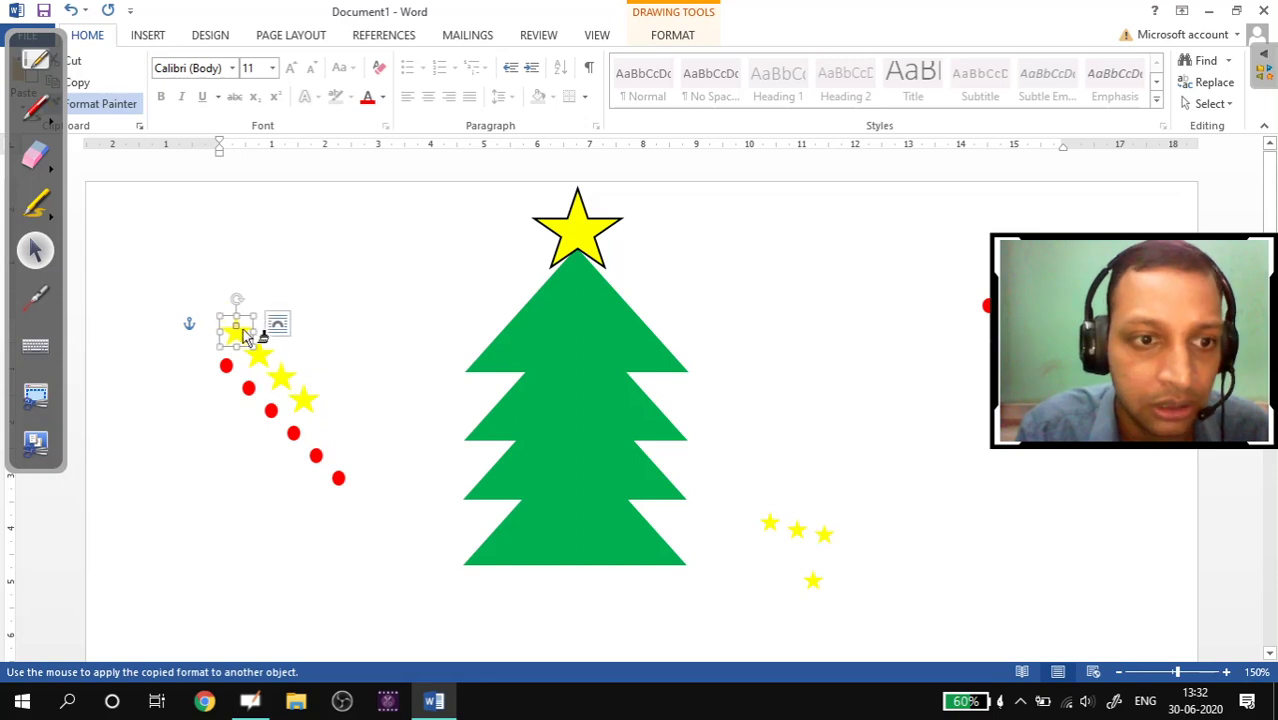
double_click(232, 236)
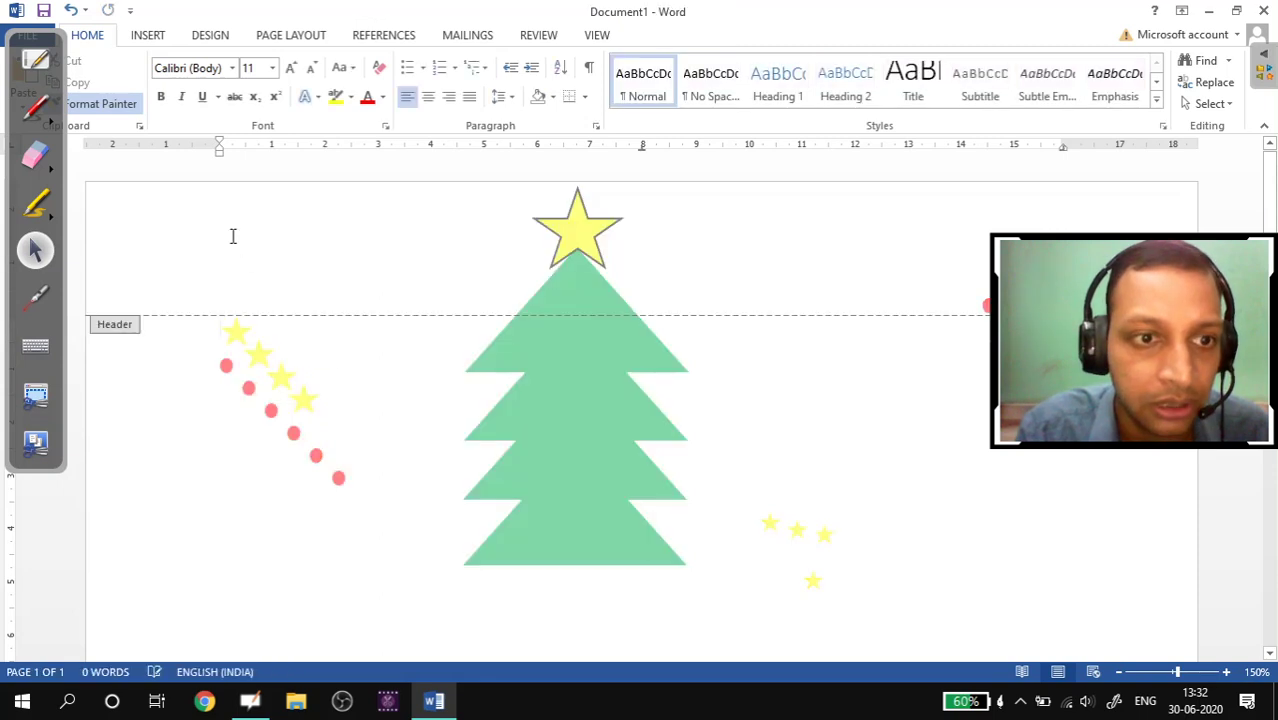
left_click(87, 36)
left_click(105, 104)
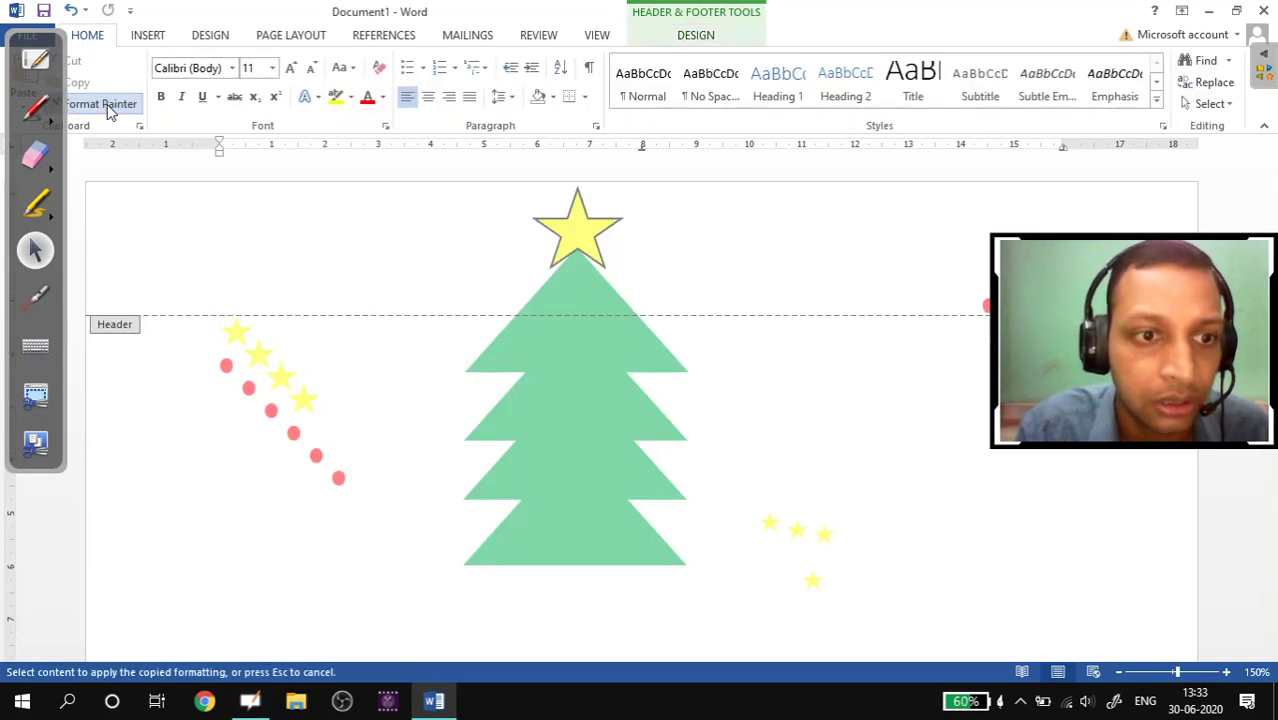
left_click(200, 556)
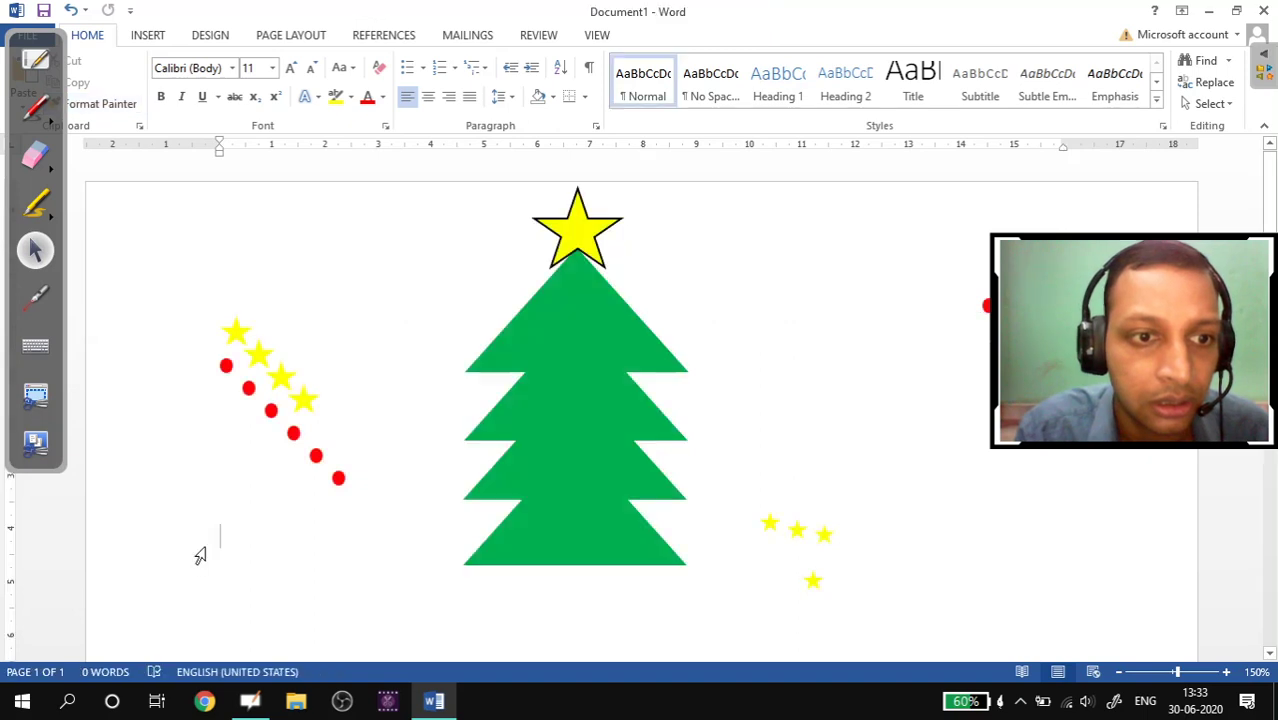
- Paint the tree-top star's black-outlined formatting onto all four small yellow stars left of the tree
left_click(582, 239)
left_click(100, 106)
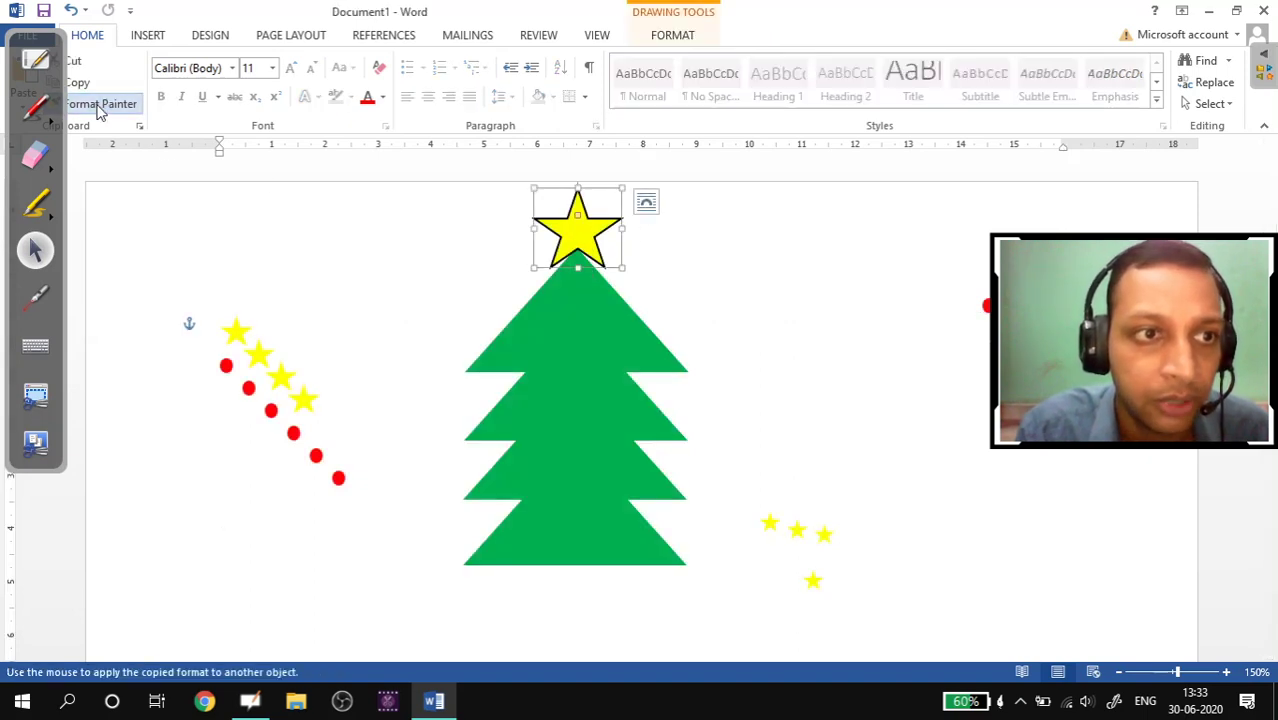
left_click(238, 333)
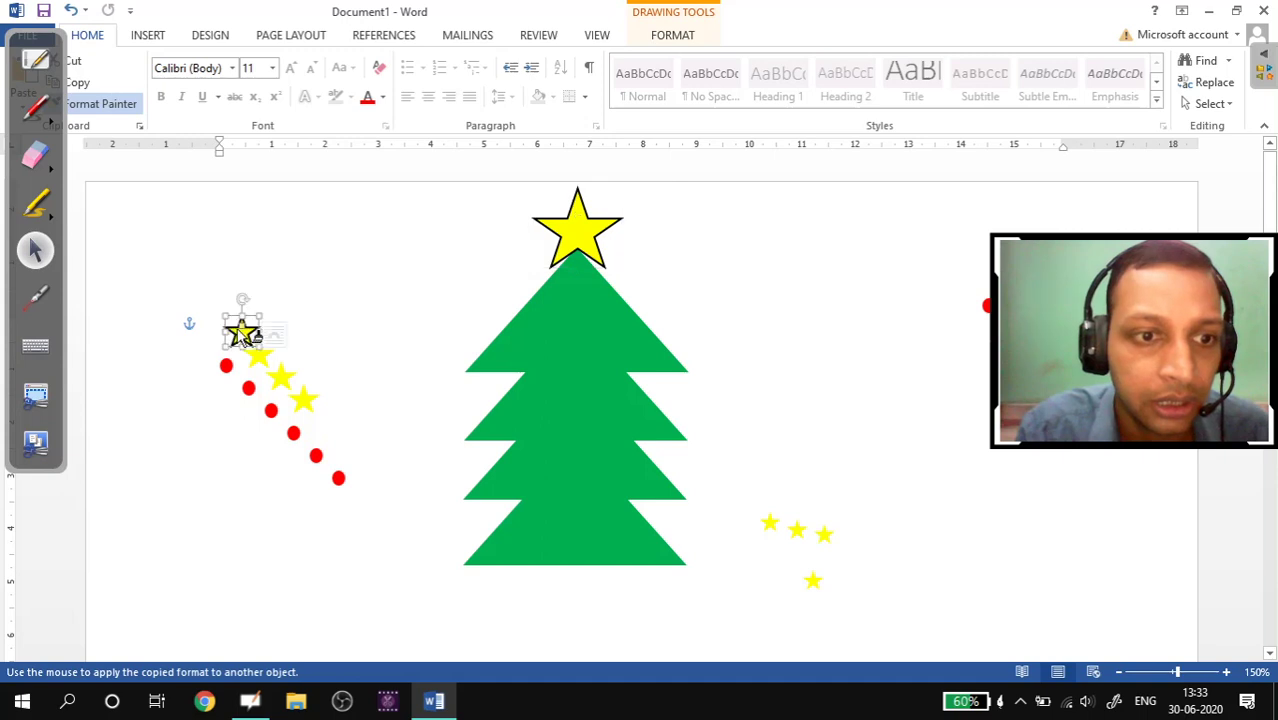
left_click(259, 355)
left_click(281, 377)
left_click(303, 400)
- Paint the same black-outlined formatting onto the four tiny yellow stars right of the tree
left_click(769, 522)
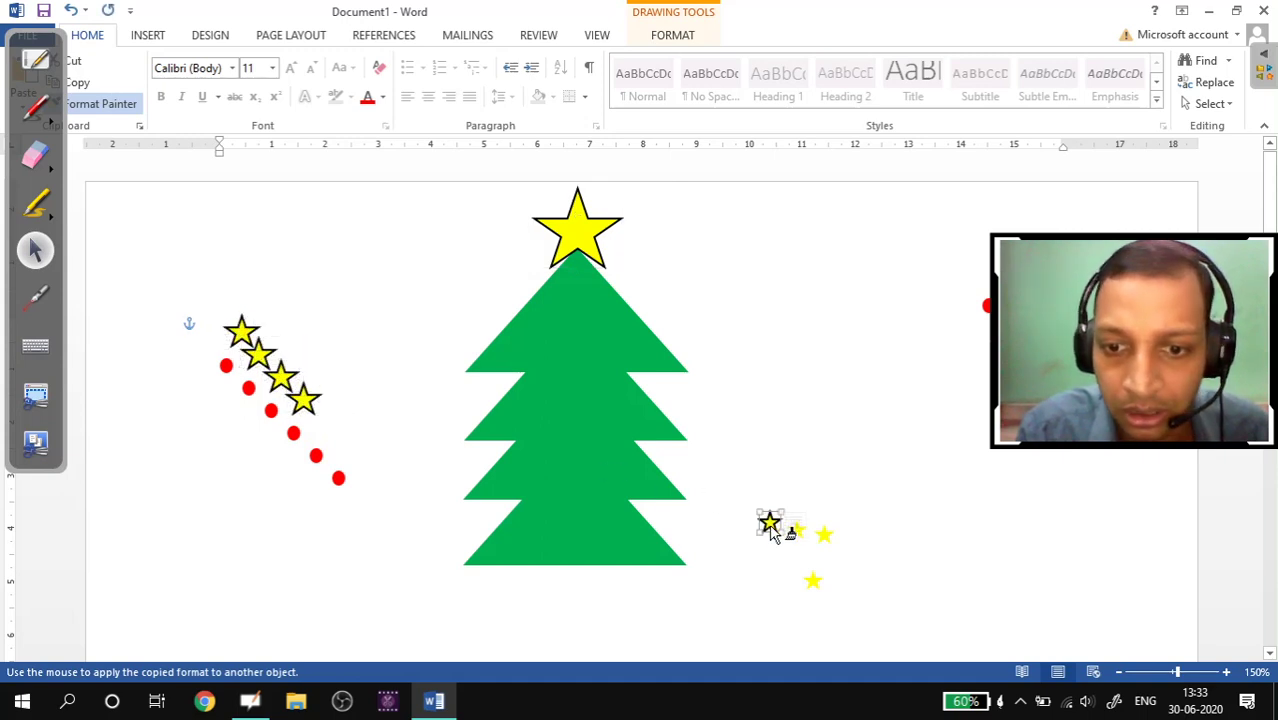
left_click(824, 535)
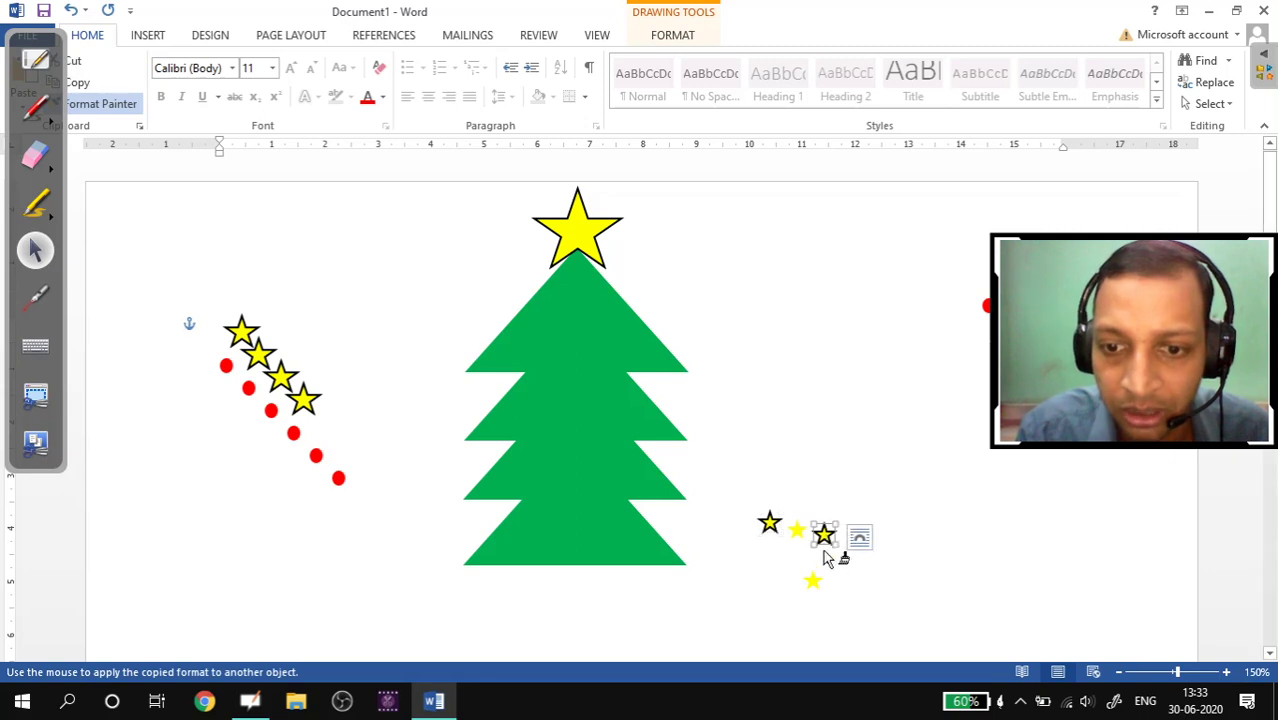
left_click(813, 580)
left_click(798, 532)
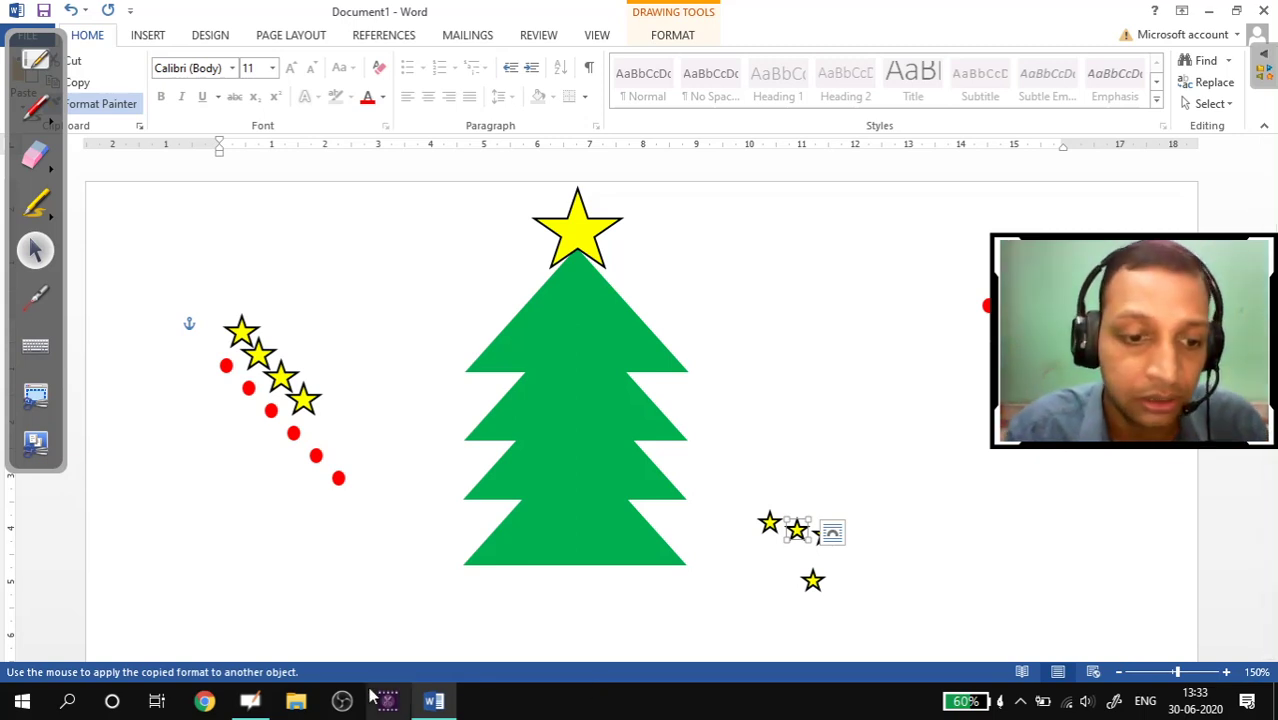
- Switch to OpenBoard, check the Christmas tree instructions and sample picture, and return to the Word document
left_click(250, 702)
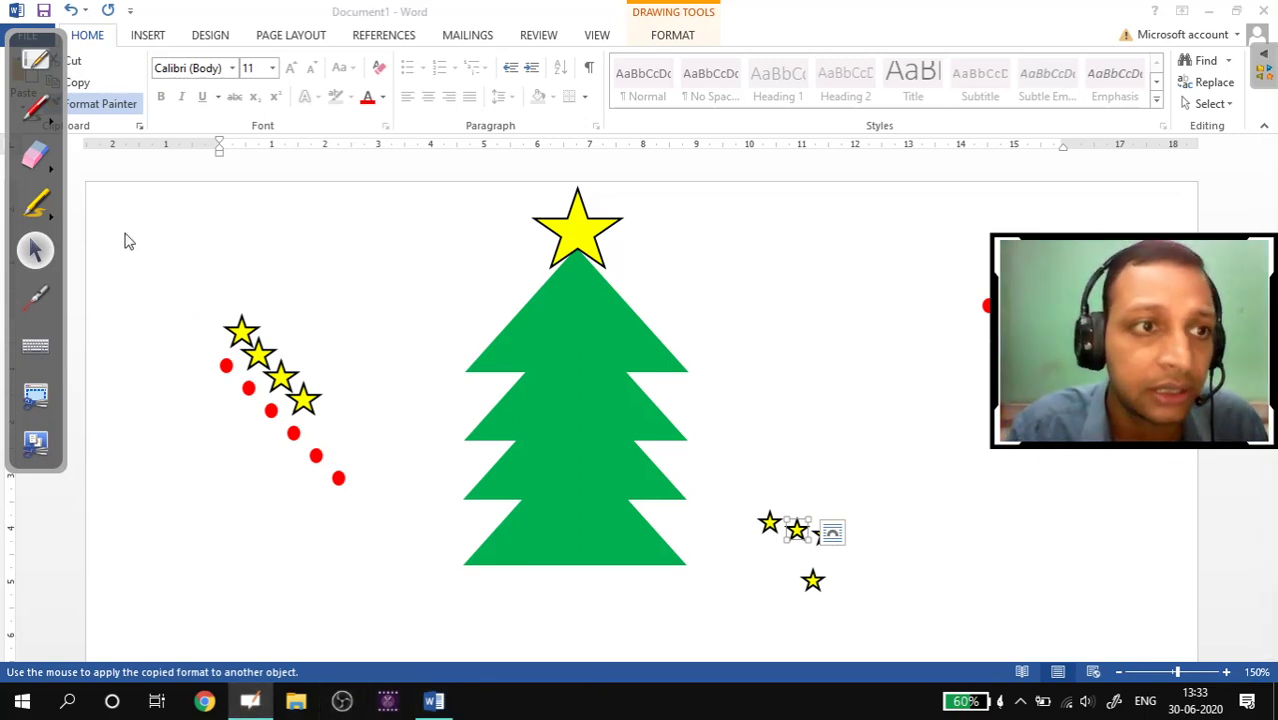
left_click(33, 70)
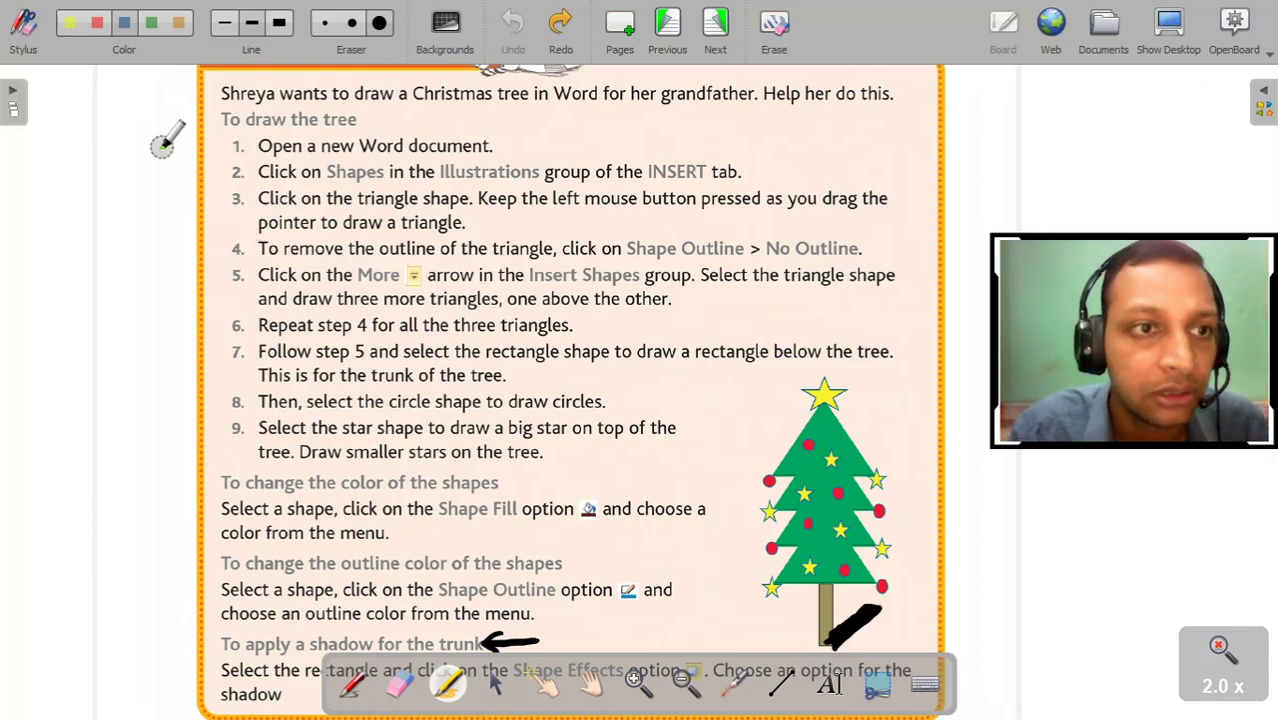
left_click(1168, 28)
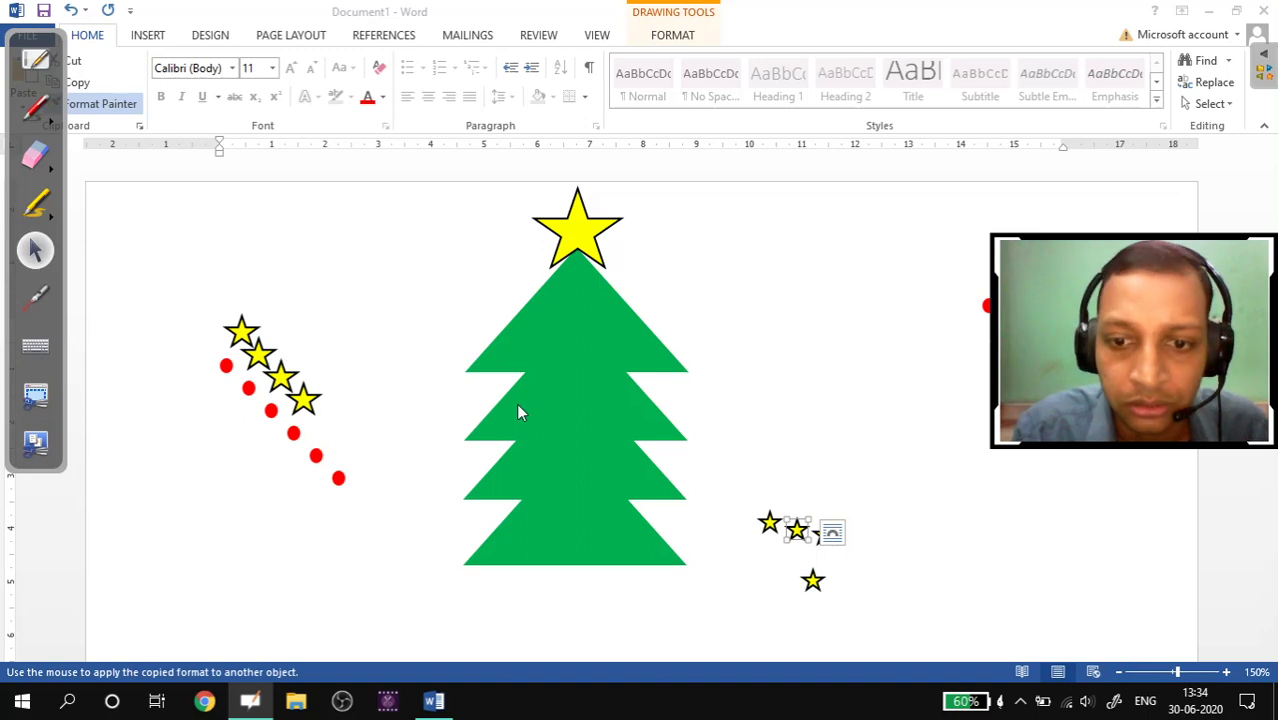
- Turn off Format Painter and move two small stars onto the left tips of the tree's second and bottom tiers
left_click(243, 334)
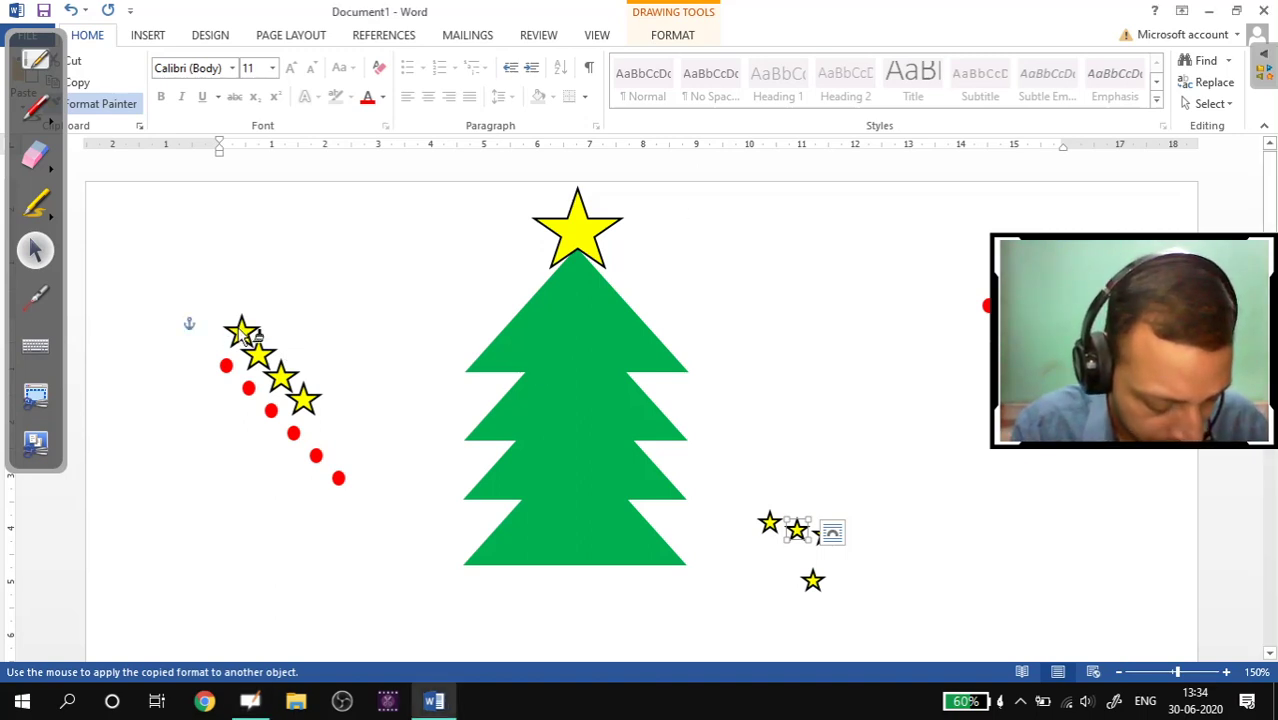
left_click(243, 334)
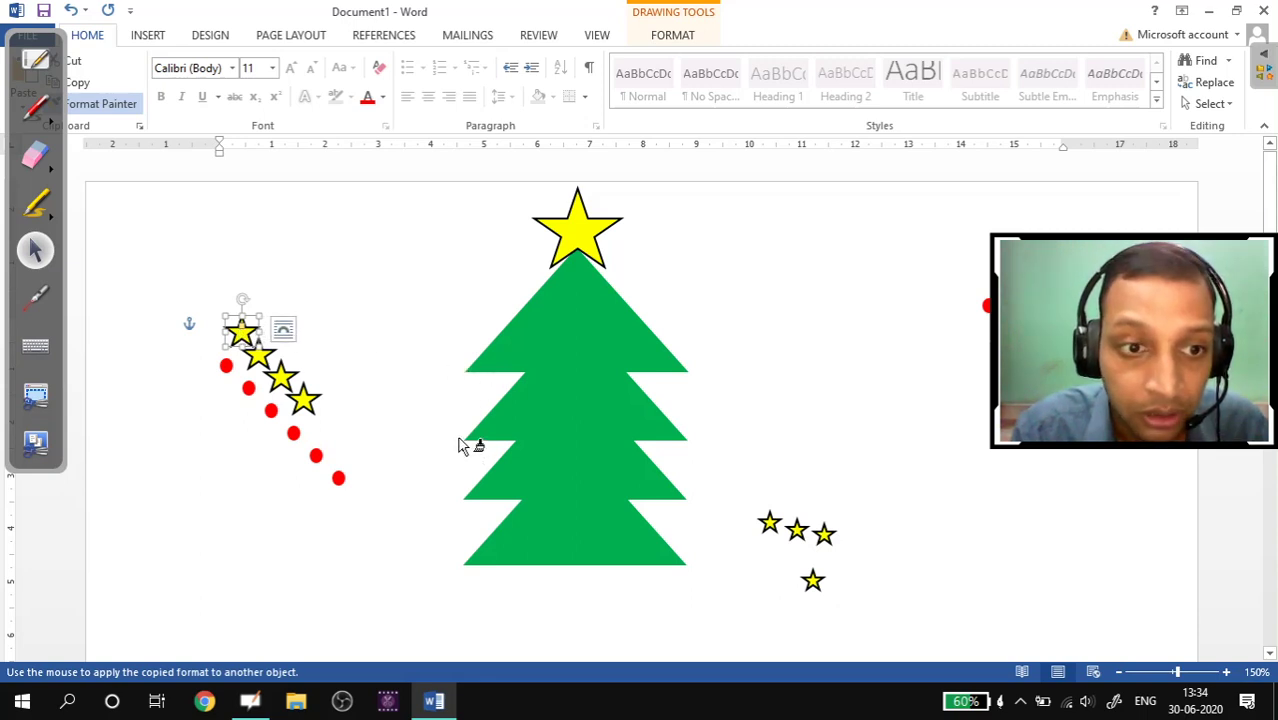
left_click(90, 105)
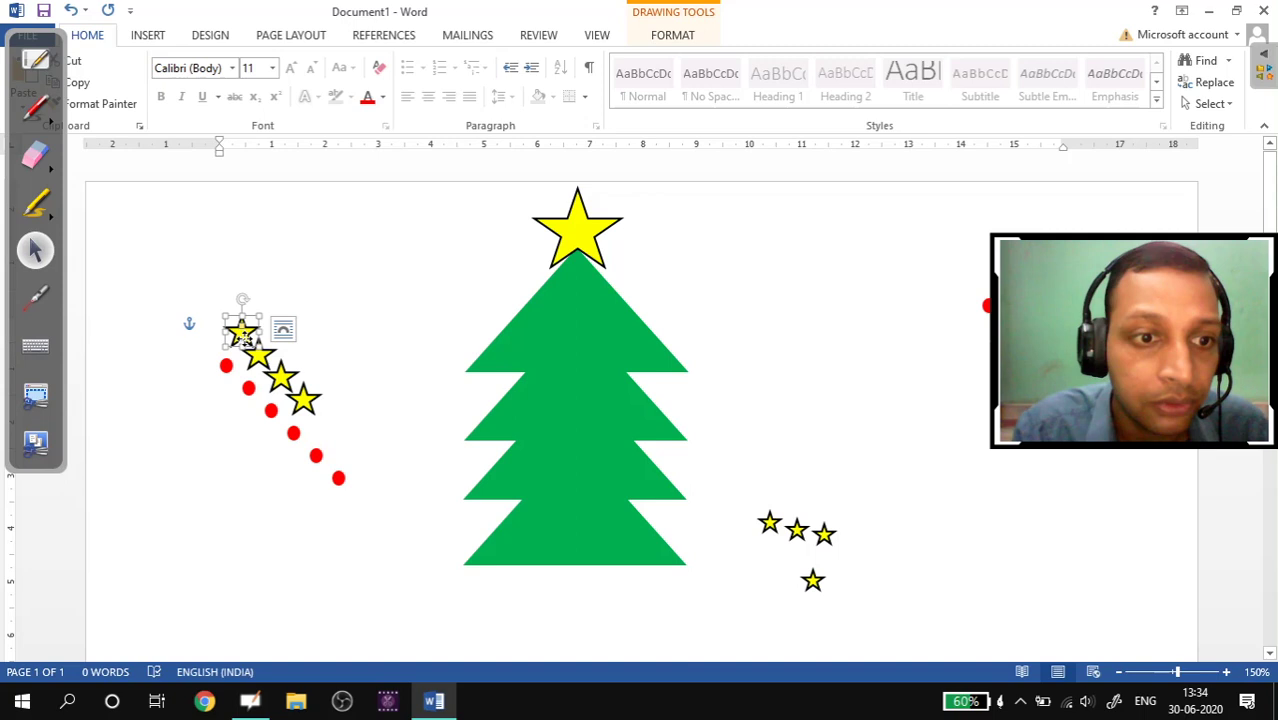
left_click_drag(243, 336, 459, 440)
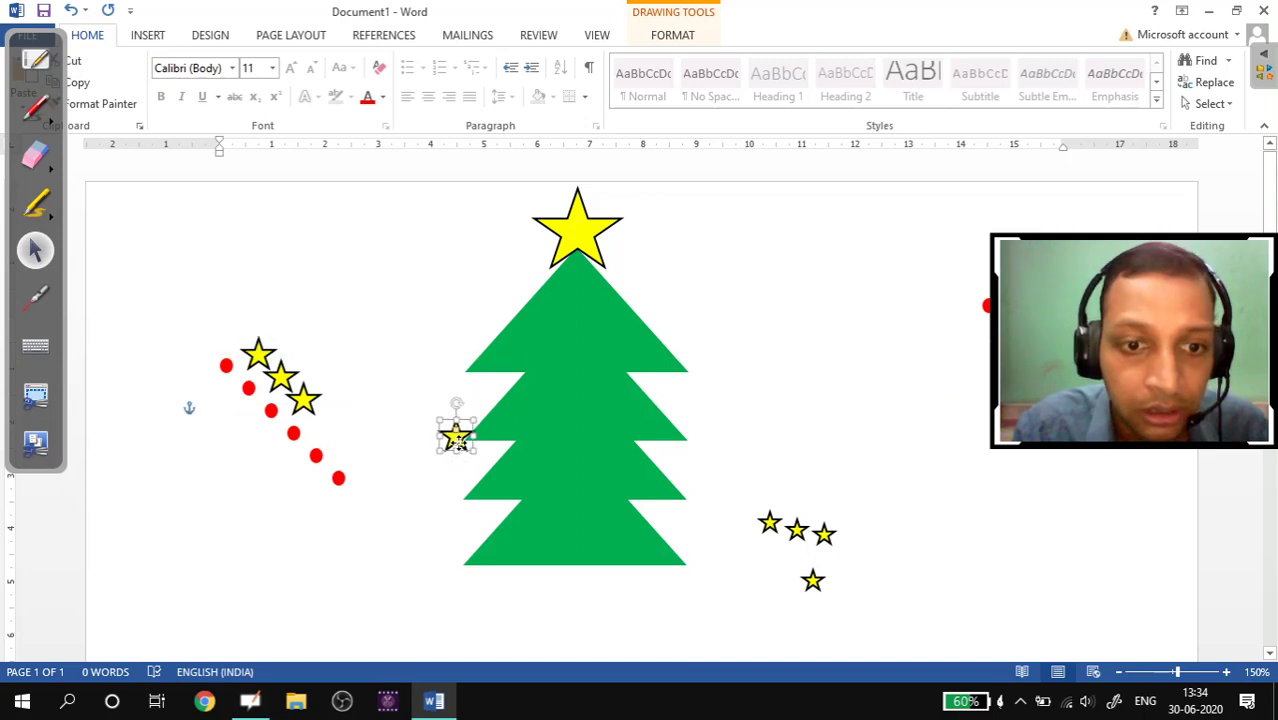
left_click_drag(258, 355, 455, 563)
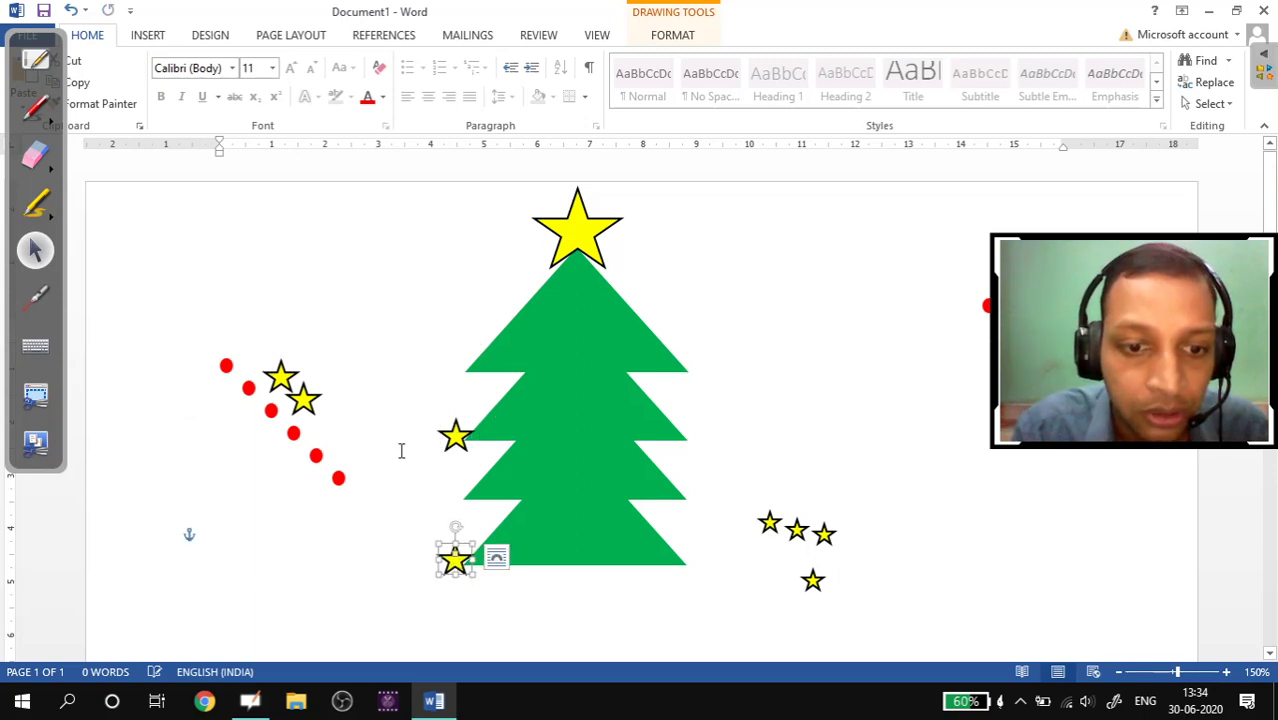
- Move the other two small stars left of the tree onto the right tips of the top and second tiers
left_click_drag(282, 378, 696, 368)
left_click(304, 400)
left_click_drag(304, 400, 702, 441)
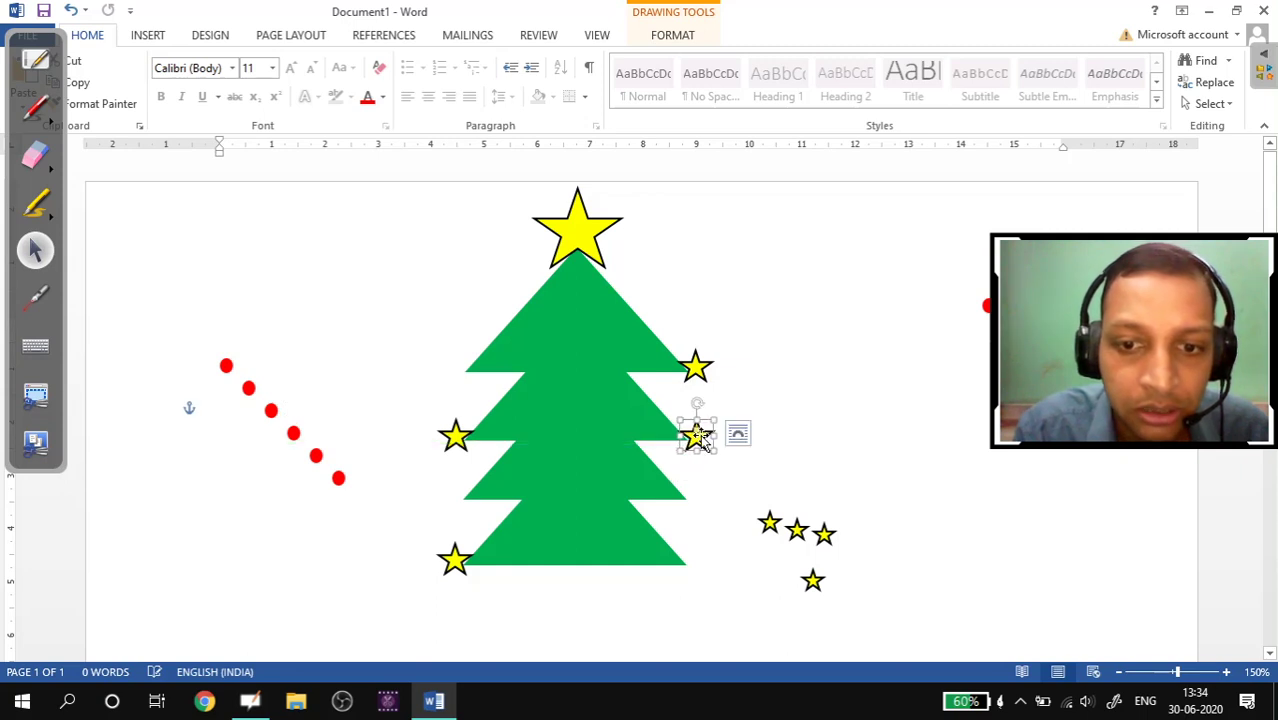
- Place the four tiny stars on the second tier, the top tier, the third tier's right tip and the bottom tier
left_click(769, 523)
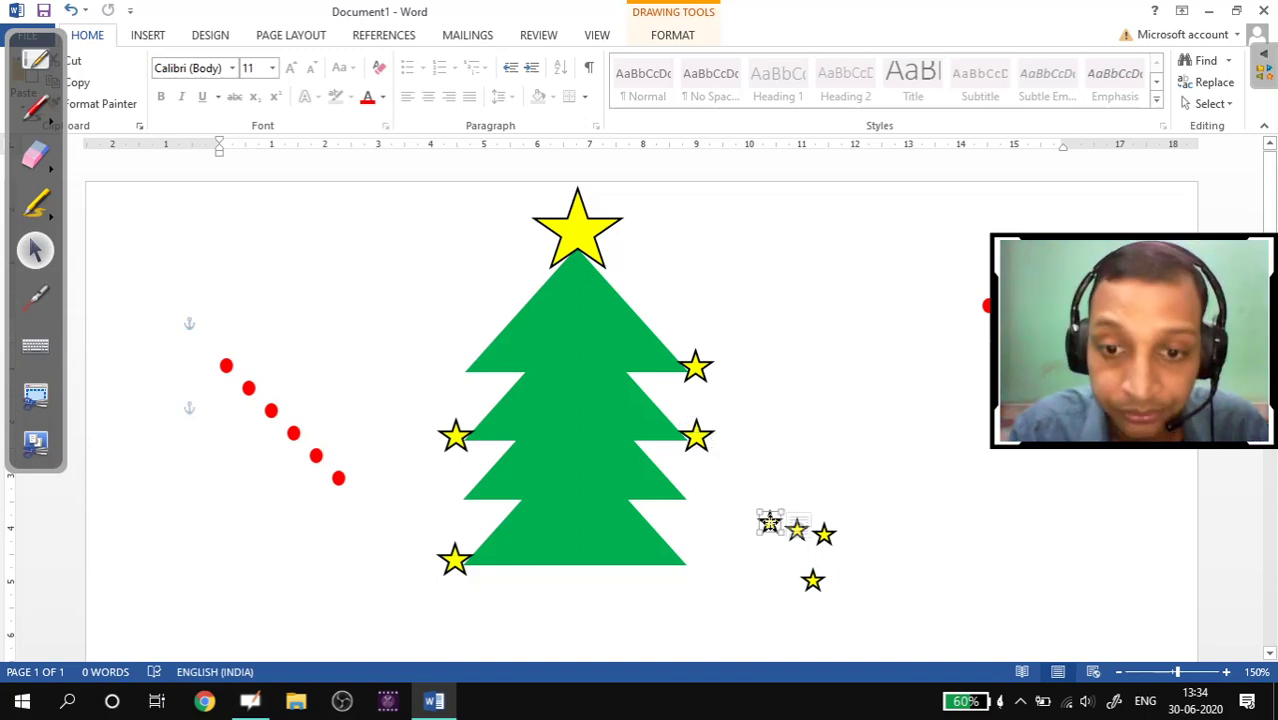
left_click_drag(769, 523, 537, 400)
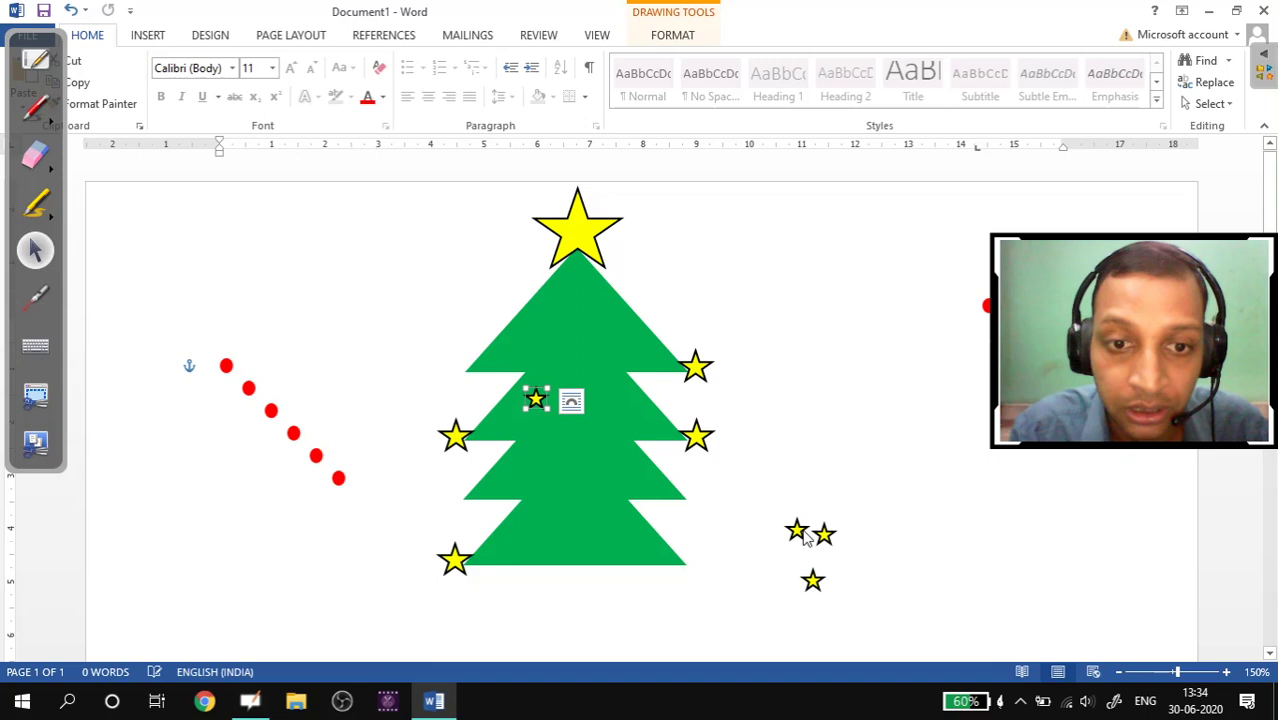
left_click_drag(805, 538, 576, 340)
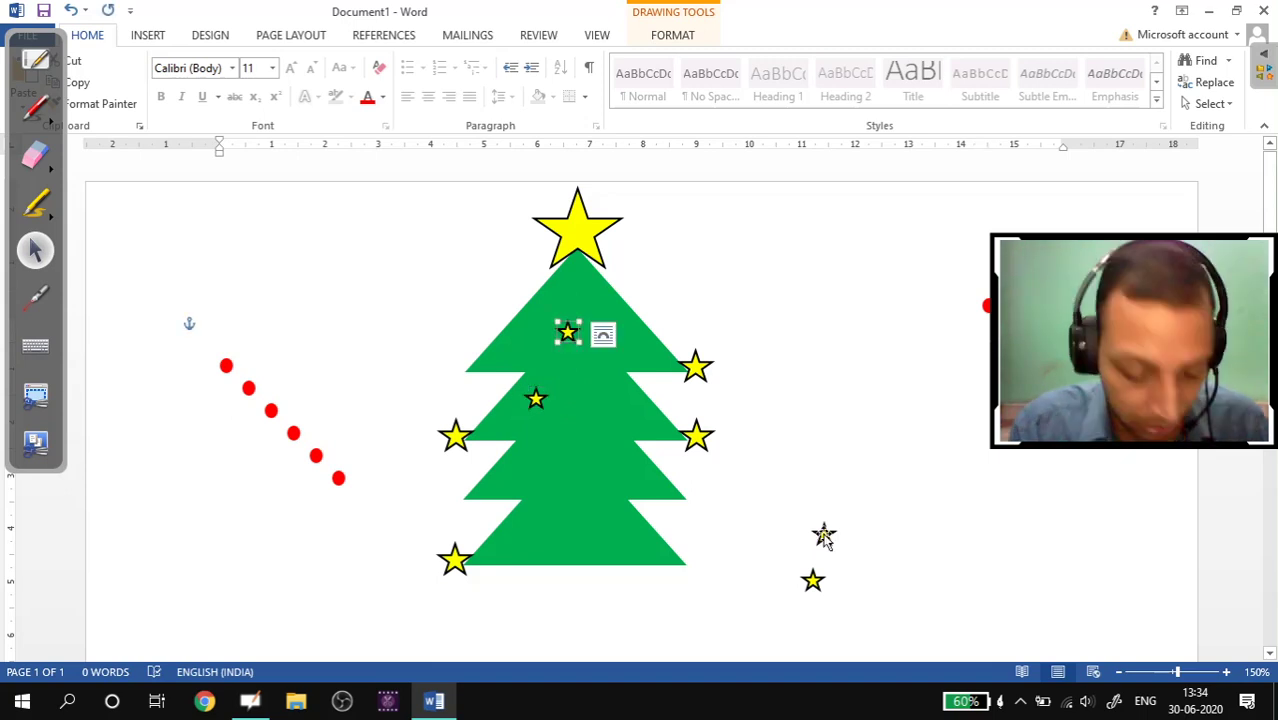
left_click_drag(824, 535, 687, 501)
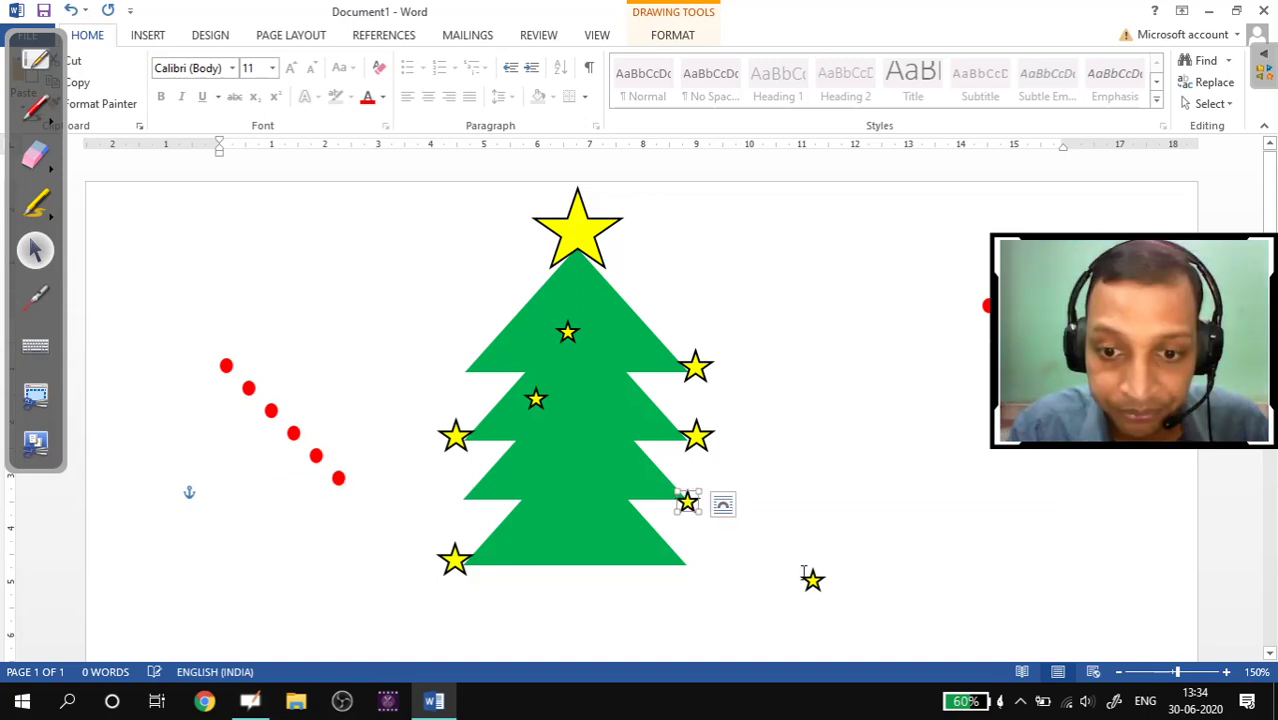
left_click_drag(806, 576, 558, 524)
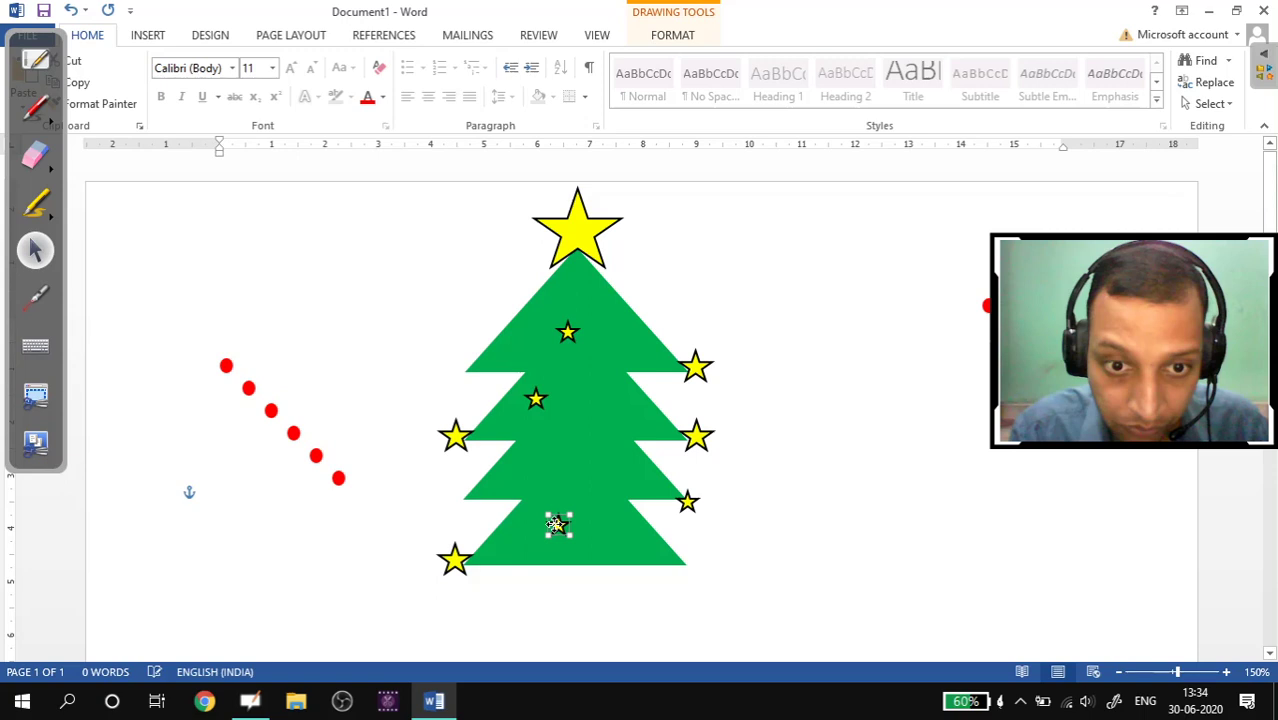
- Duplicate the tiny star on the bottom tier and place the copy on the right part of the third tier
left_click_drag(558, 524, 558, 524)
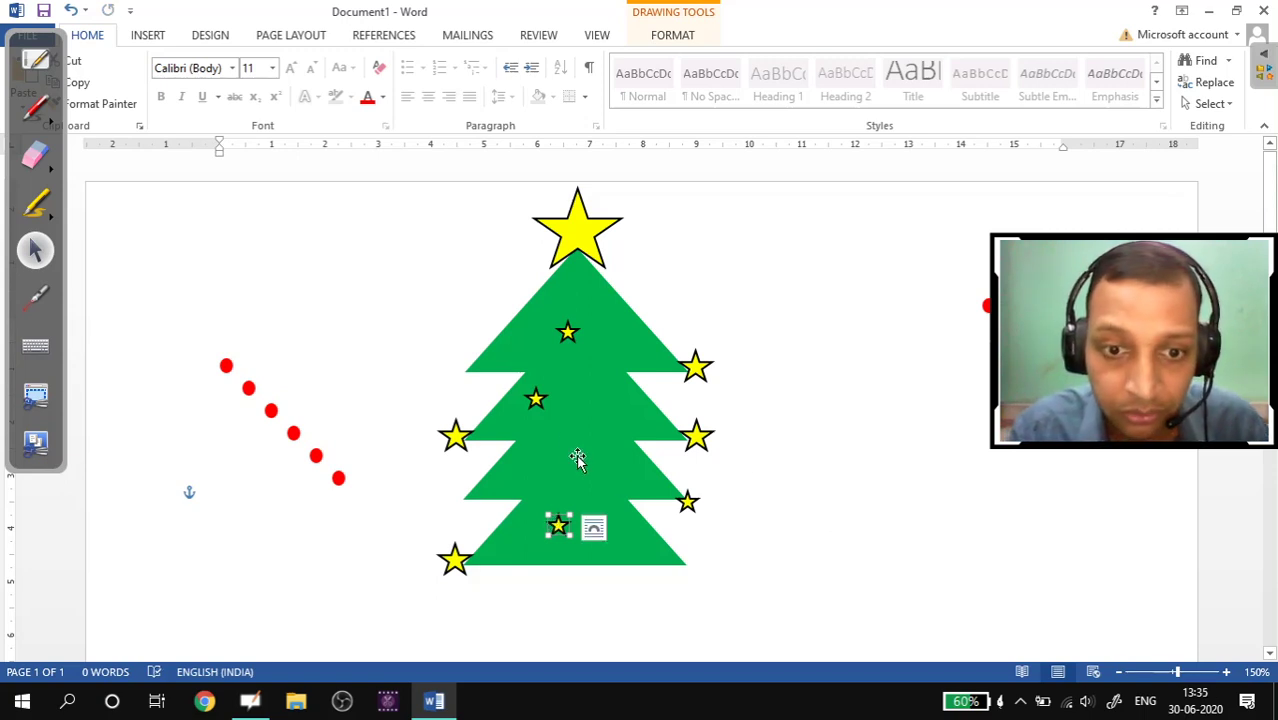
left_click_drag(579, 503, 614, 466)
left_click(475, 452)
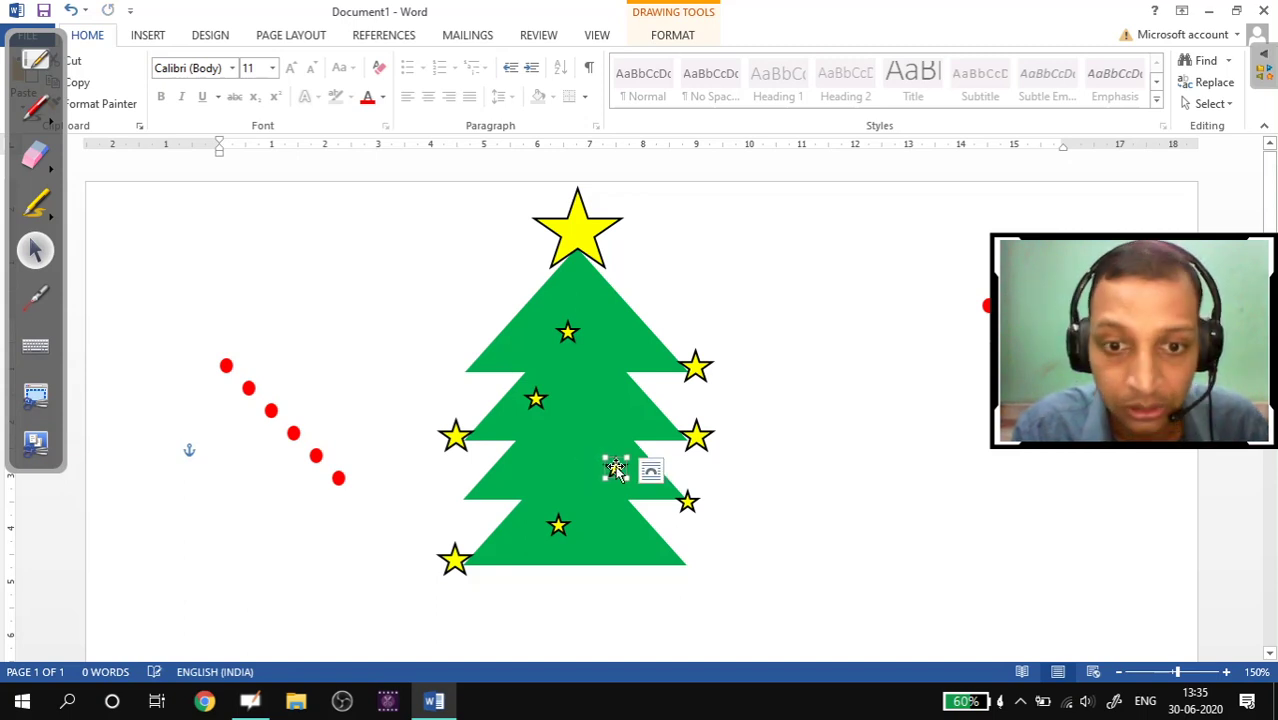
- Set the outline weight of the large tree-top star to ¼ pt
left_click(590, 225)
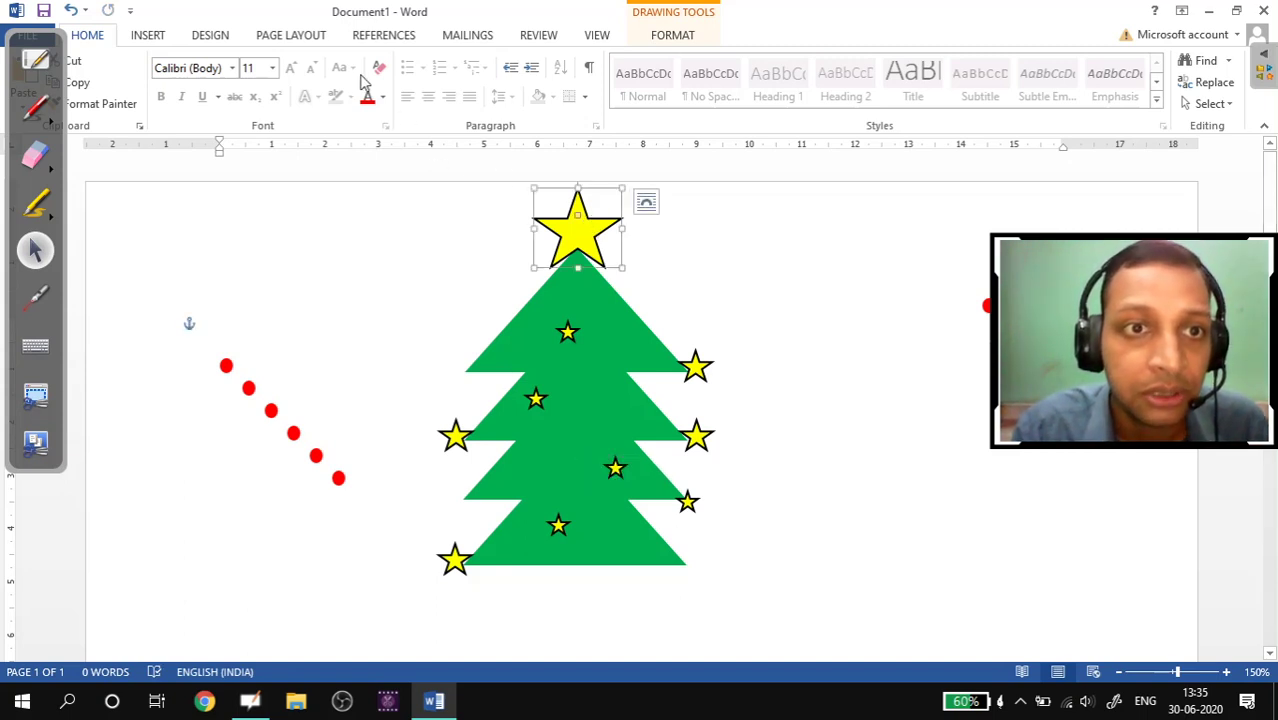
left_click(674, 35)
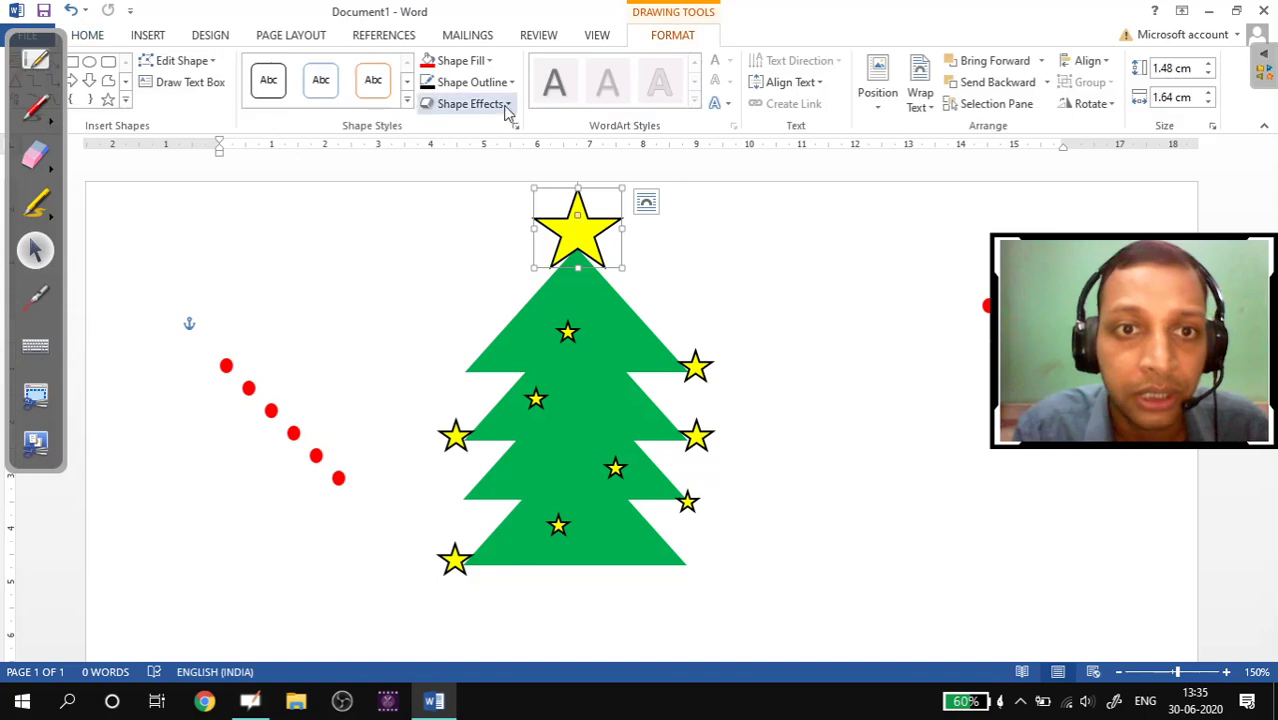
left_click(465, 82)
mouse_move(533, 297)
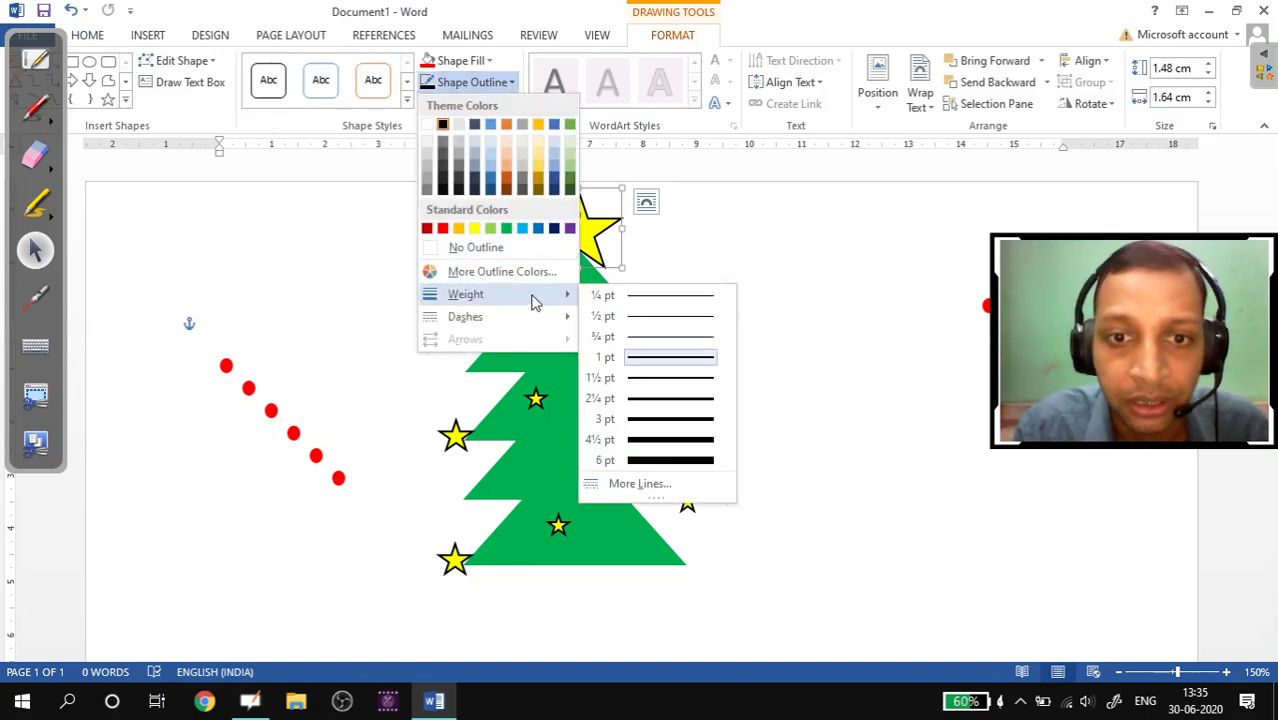
left_click(675, 298)
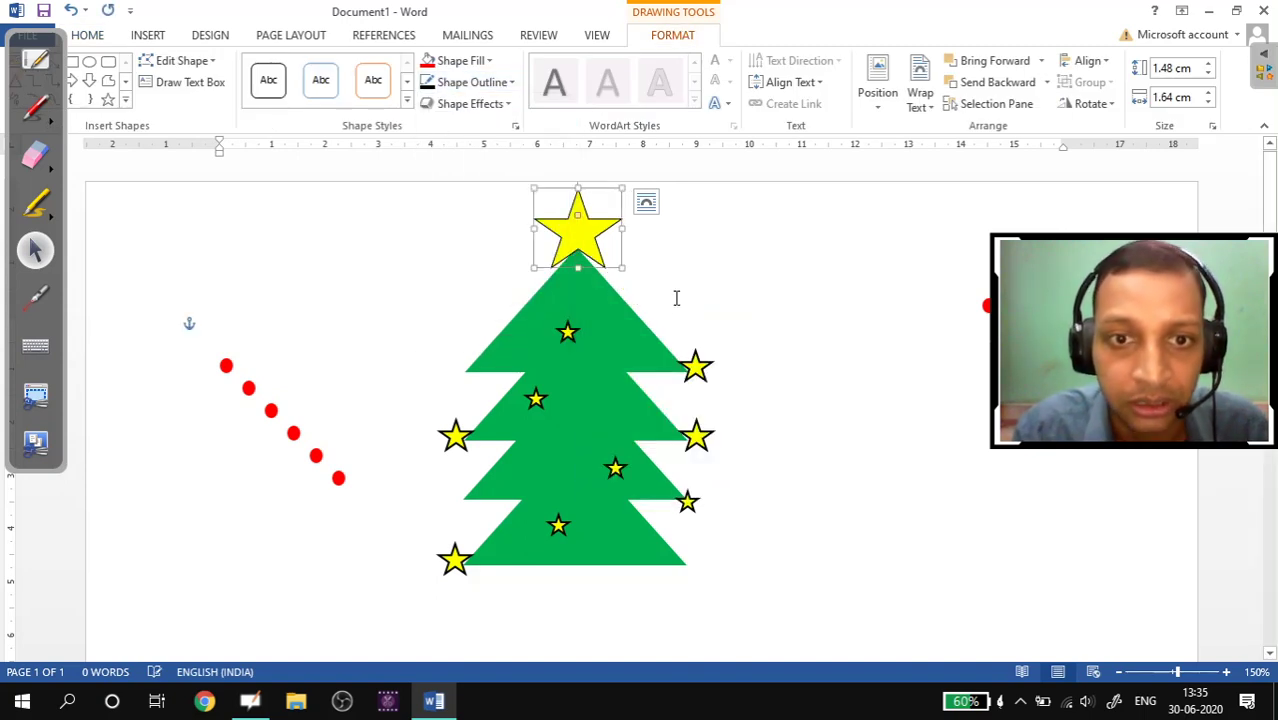
- Copy the tree-top star's formatting onto every smaller star on the tree with Format Painter
left_click(88, 38)
left_click(112, 105)
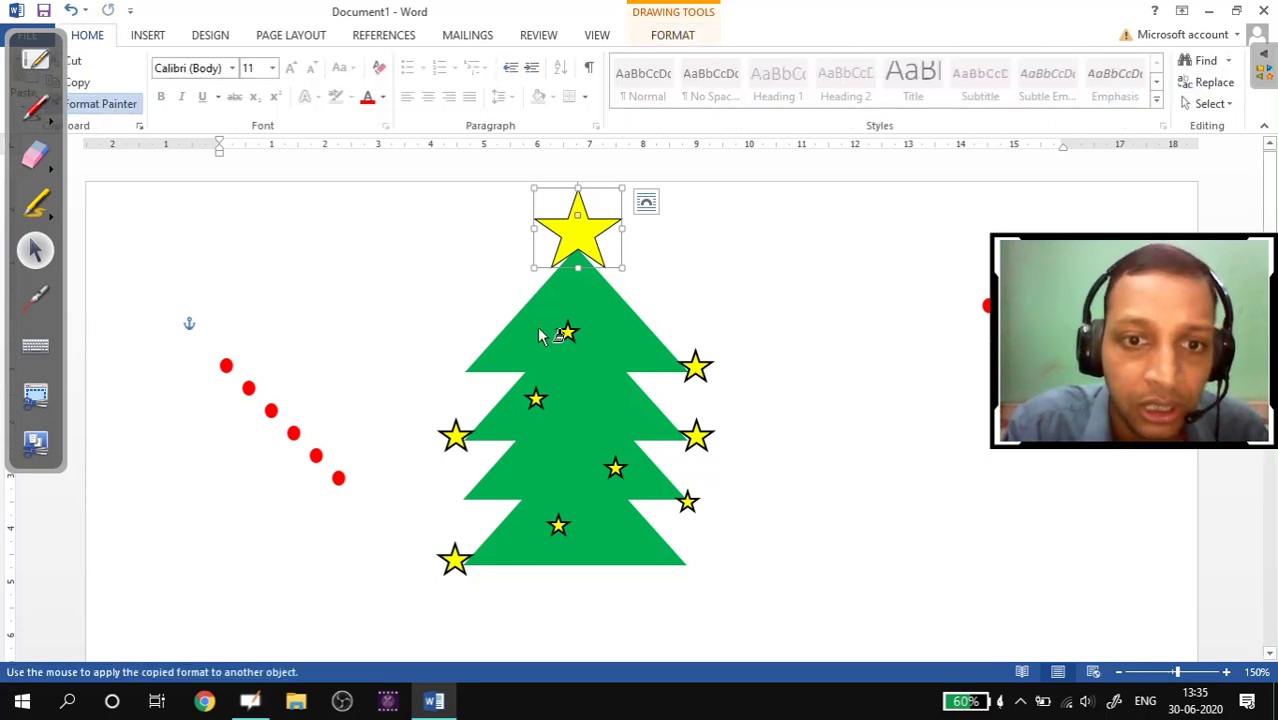
left_click(569, 335)
left_click(536, 399)
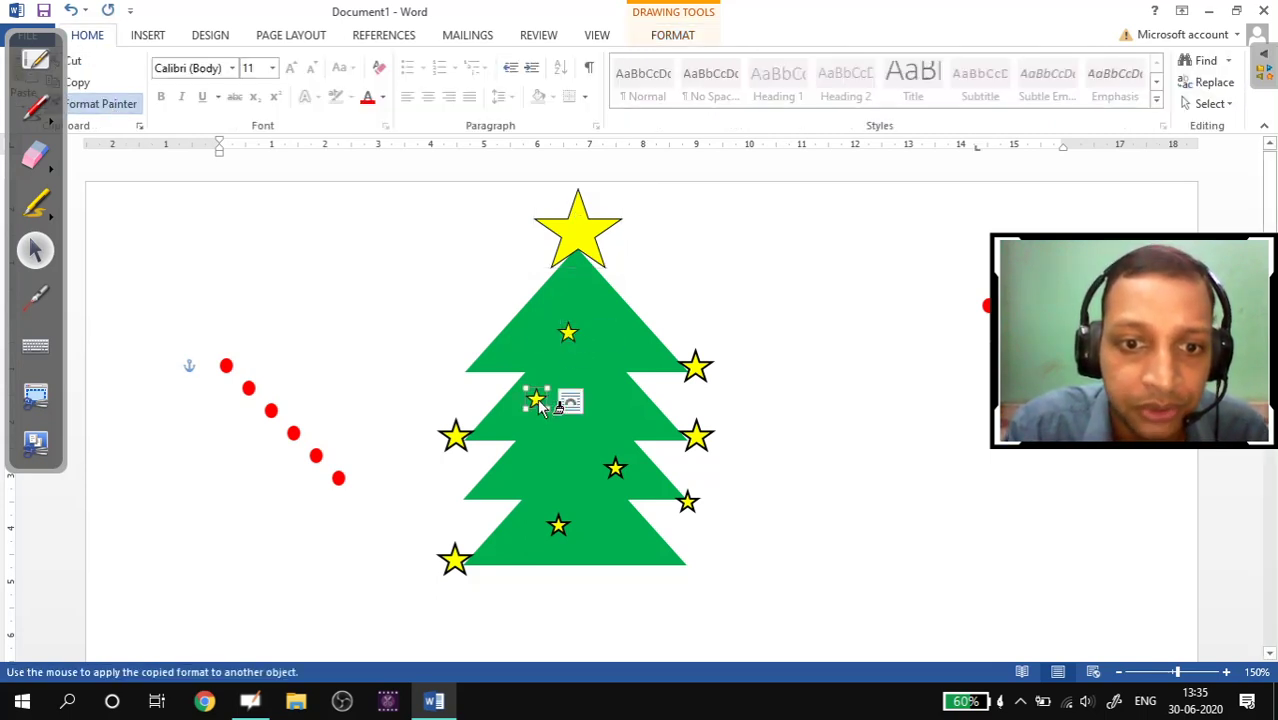
left_click(455, 436)
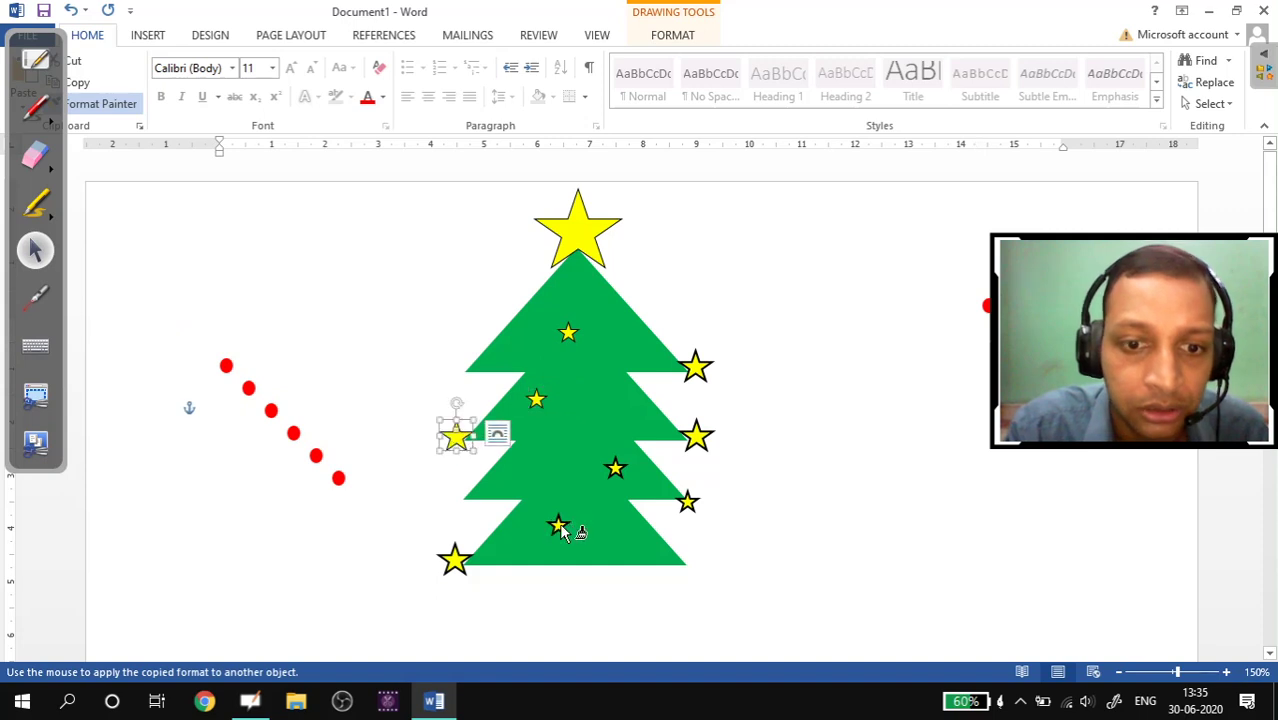
left_click(560, 528)
left_click(455, 560)
left_click(690, 504)
left_click(615, 468)
left_click(698, 440)
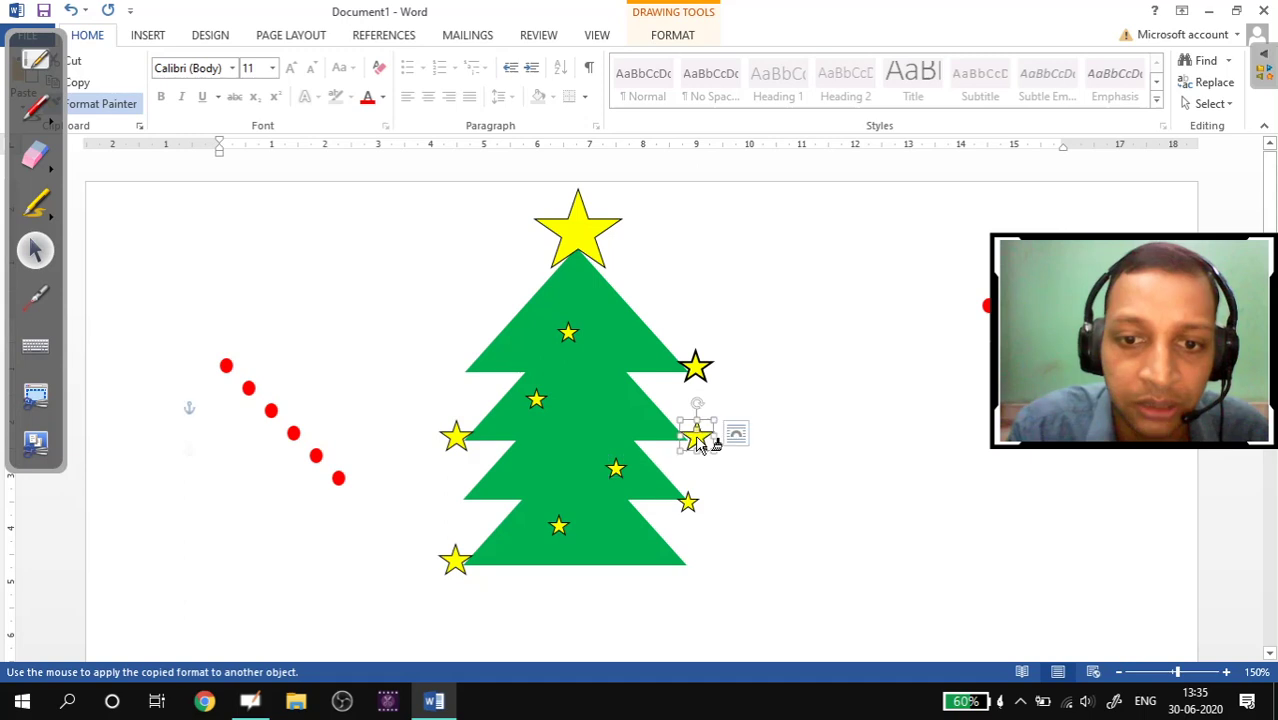
left_click(697, 366)
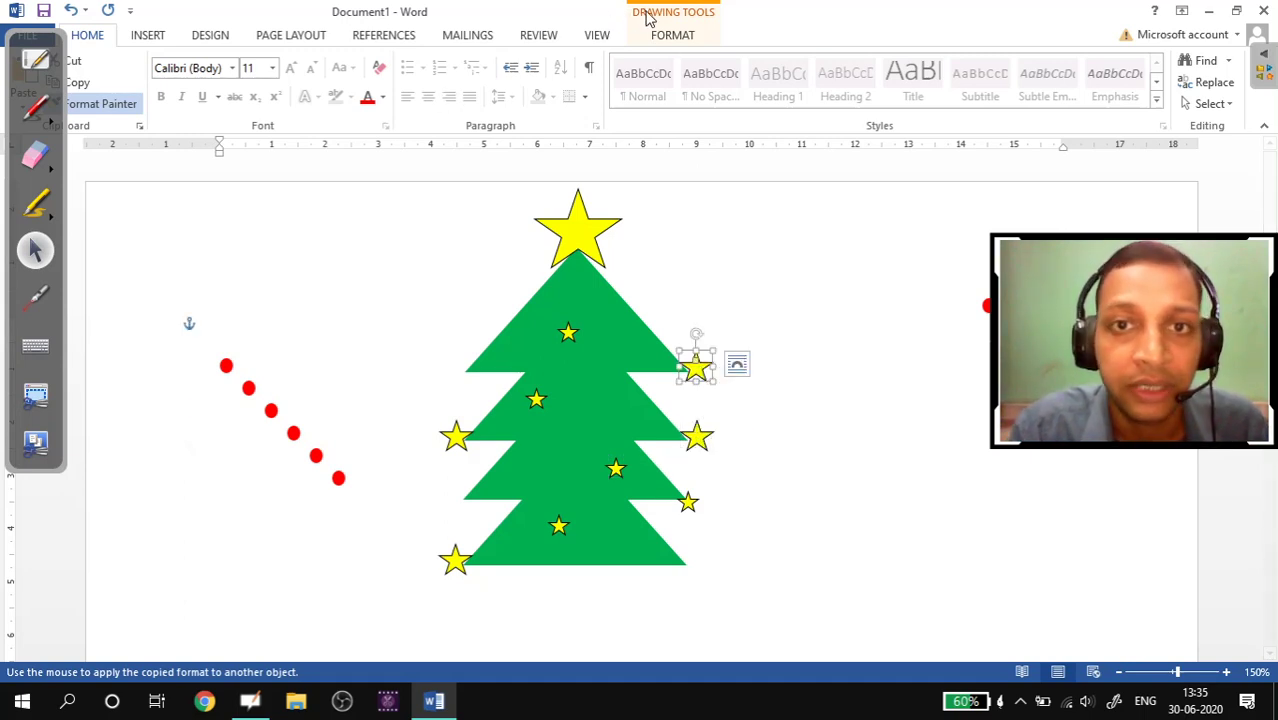
left_click(108, 106)
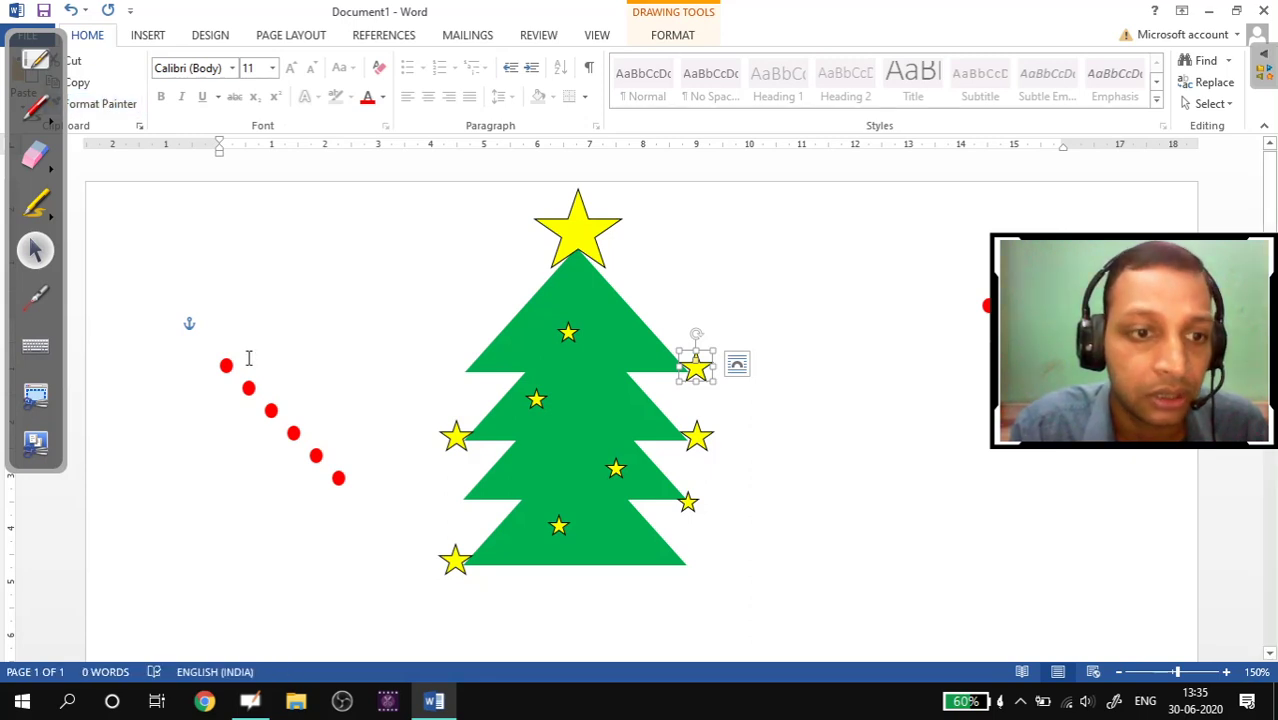
- Move three of the red circles beside the tree onto the left tips of the top and third tiers and the bottom tier's right tip
left_click_drag(234, 372, 463, 373)
left_click(248, 388)
left_click_drag(248, 388, 460, 497)
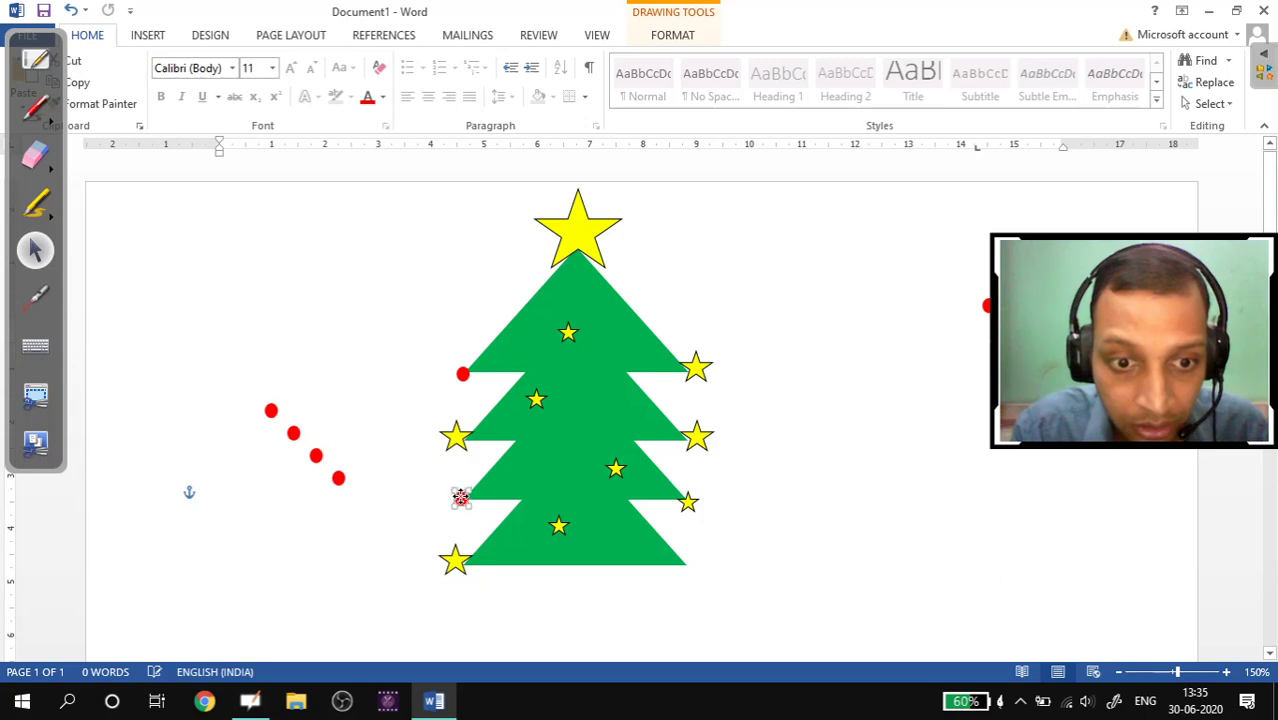
left_click_drag(338, 478, 690, 567)
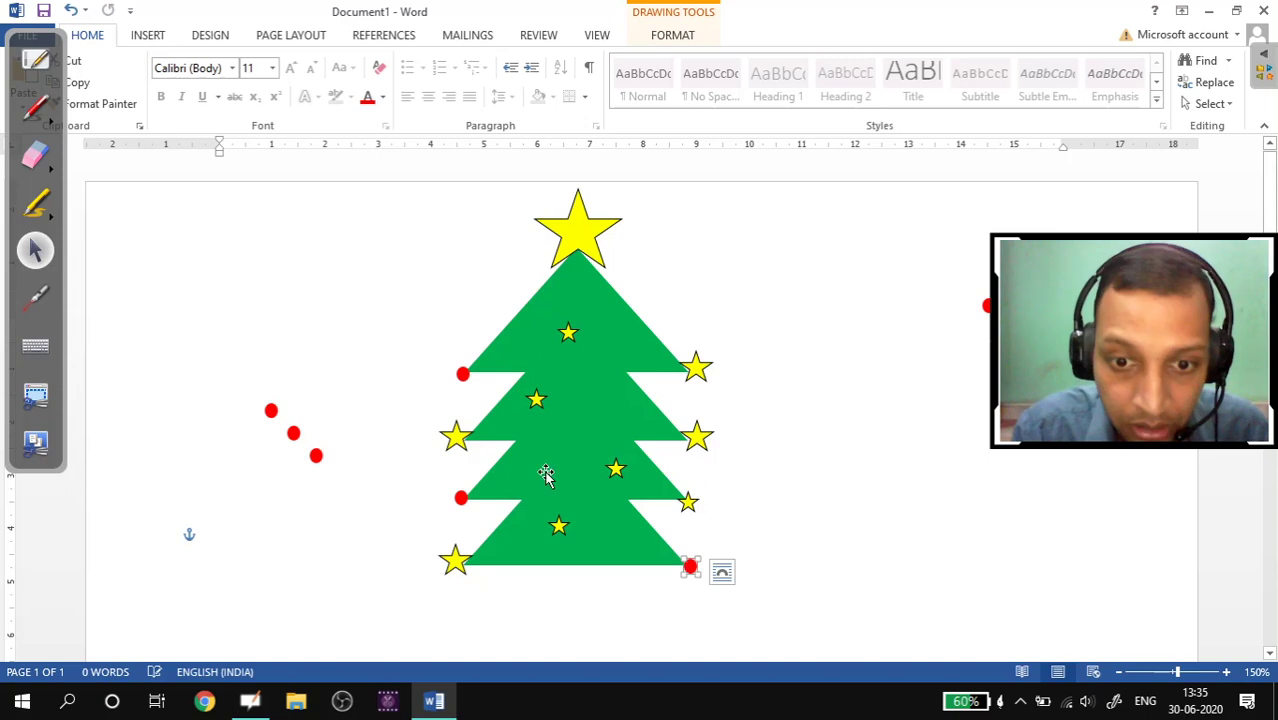
- Place the other three red circles on the right of the bottom tier, left of the third tier and right of the second tier
left_click_drag(316, 455, 588, 543)
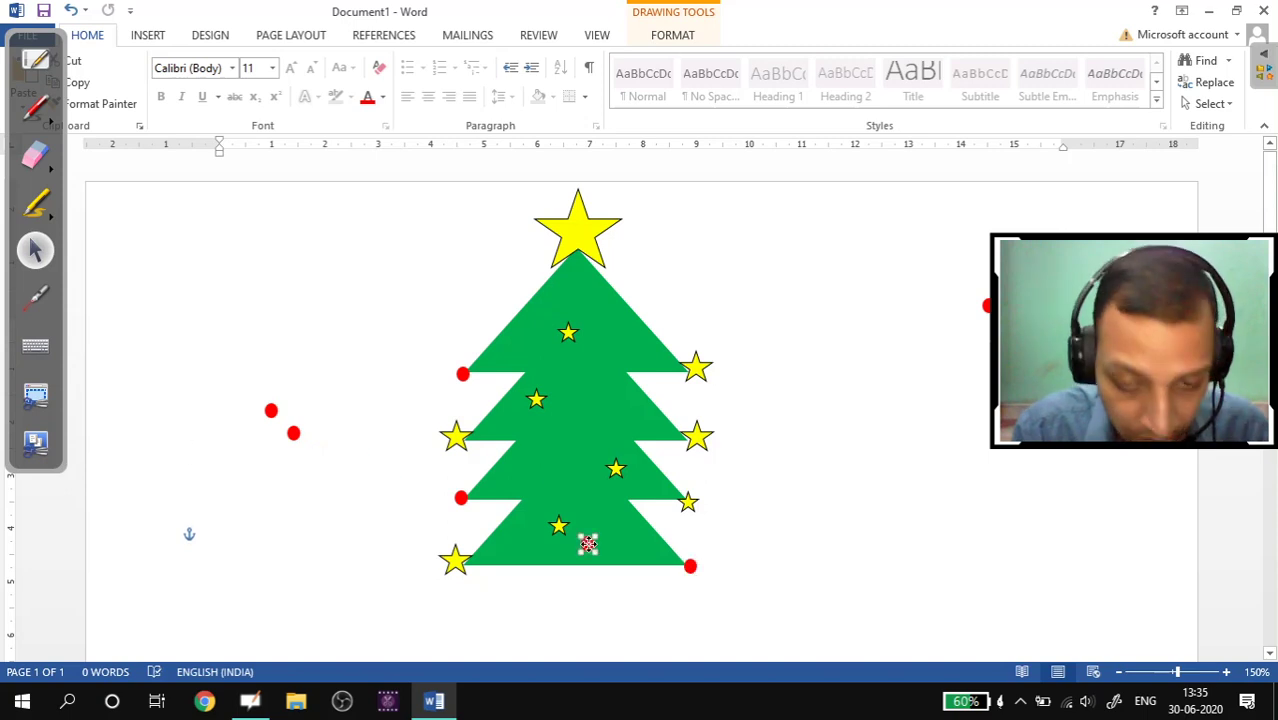
left_click_drag(588, 543, 612, 535)
left_click(293, 432)
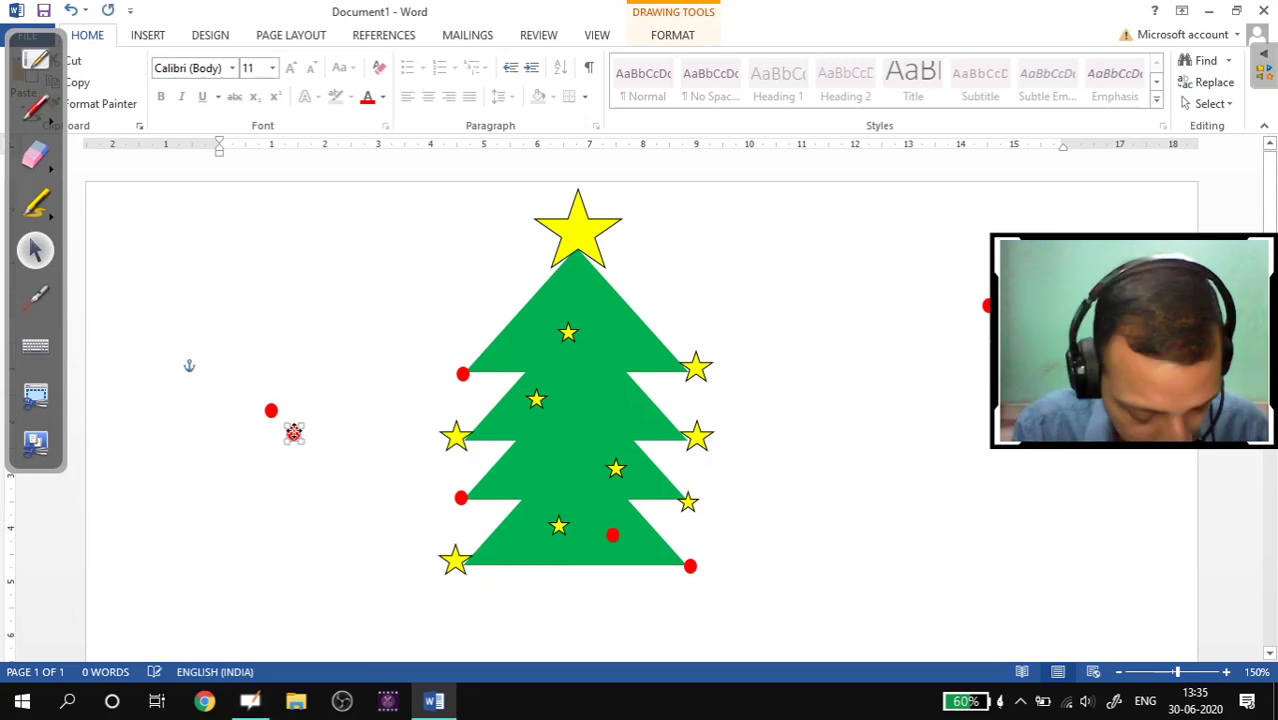
left_click_drag(293, 432, 532, 470)
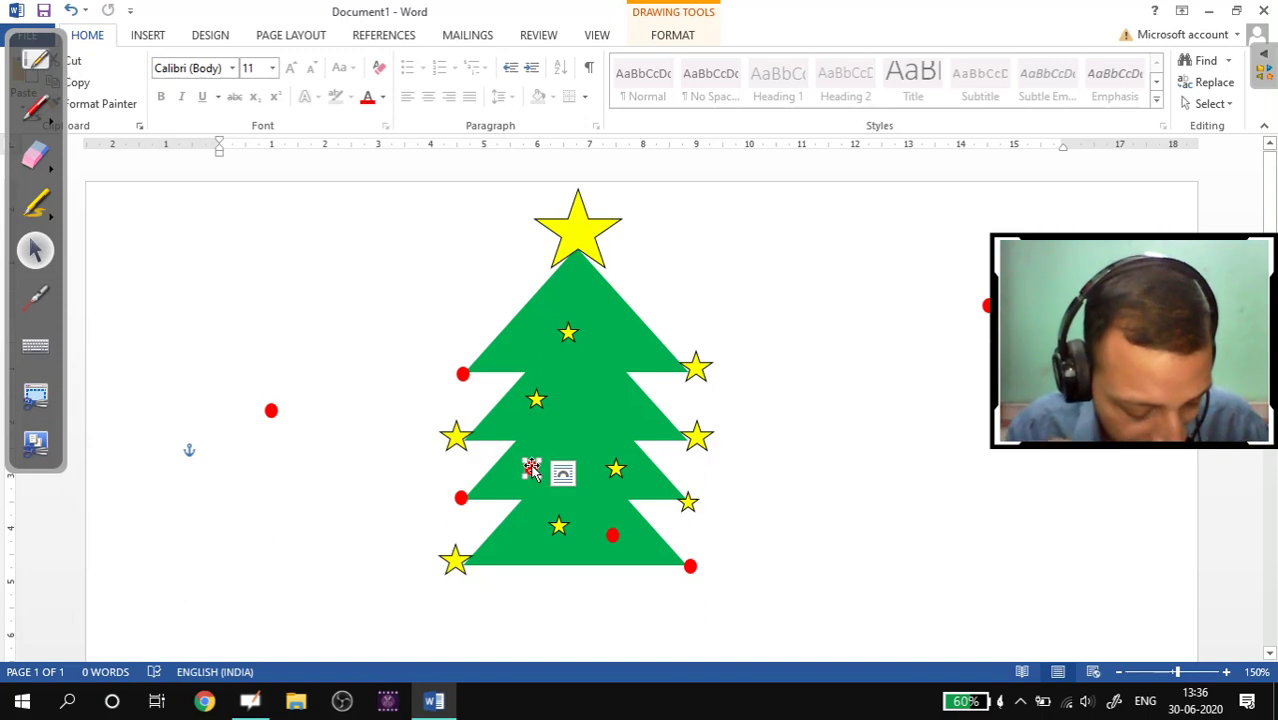
left_click_drag(272, 409, 617, 417)
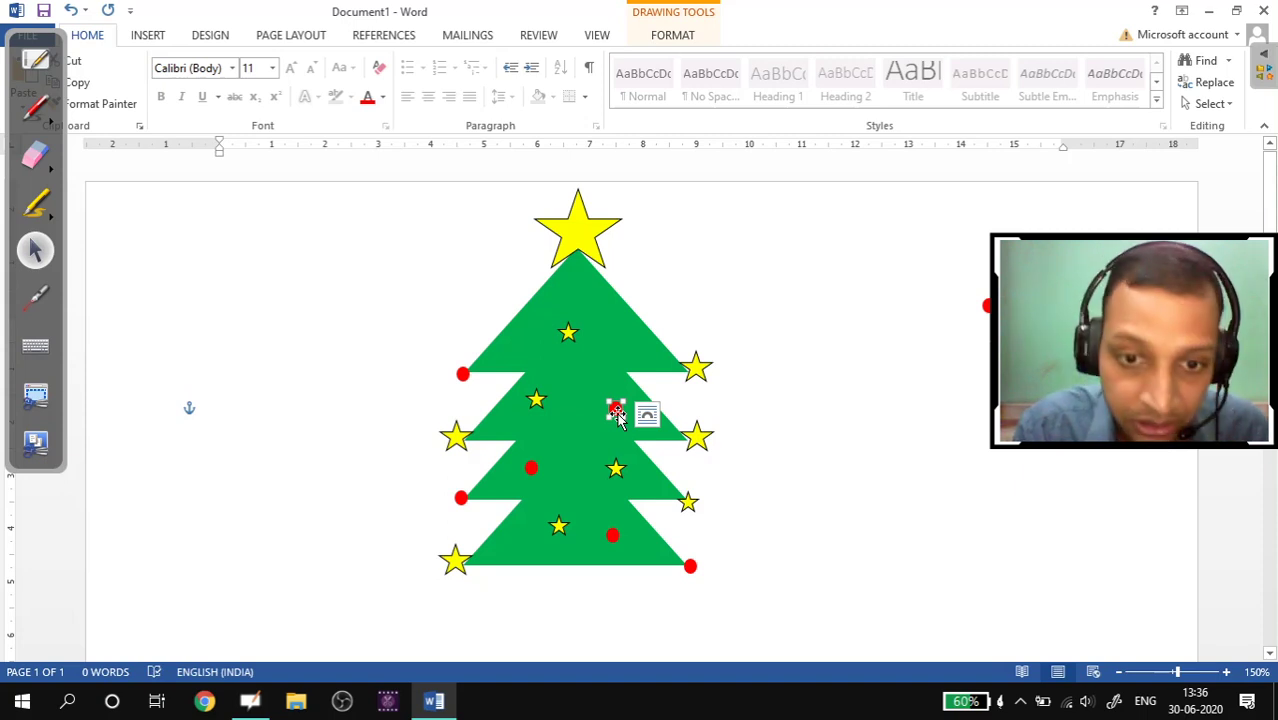
- Paste another red circle and place it on the upper left part of the top tier
left_click(571, 375)
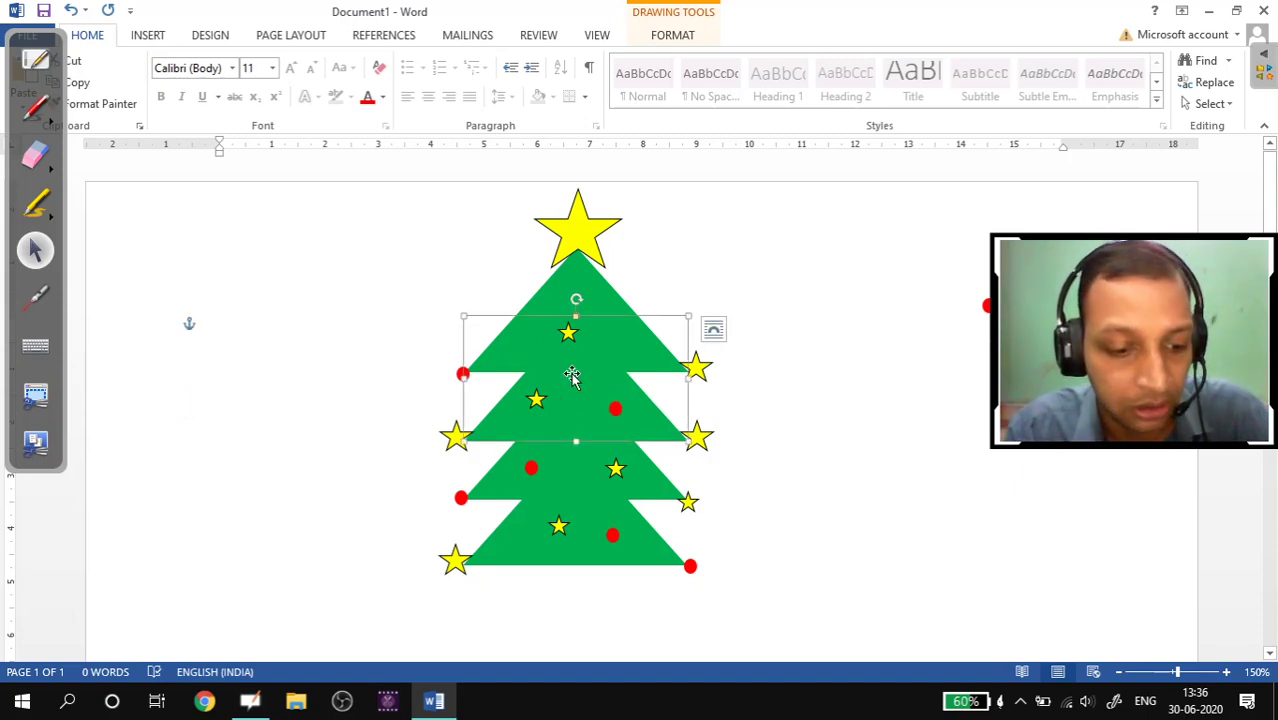
left_click(332, 328)
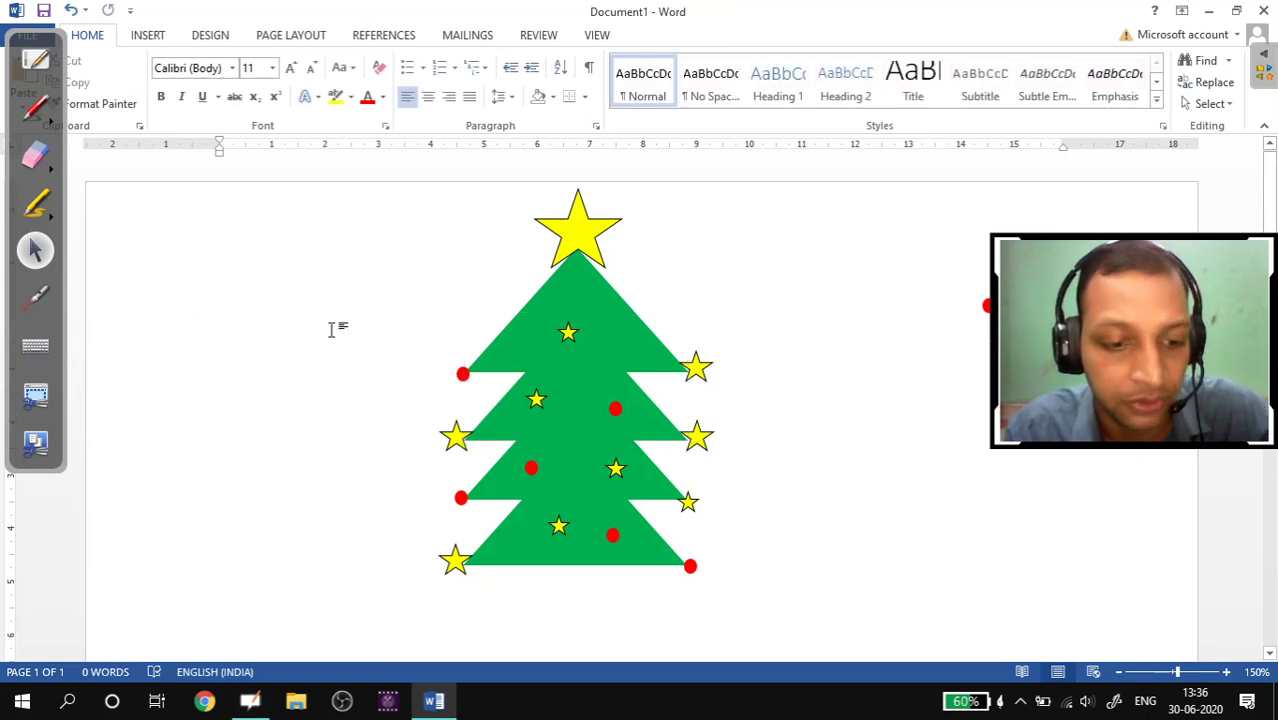
key("ctrl+v")
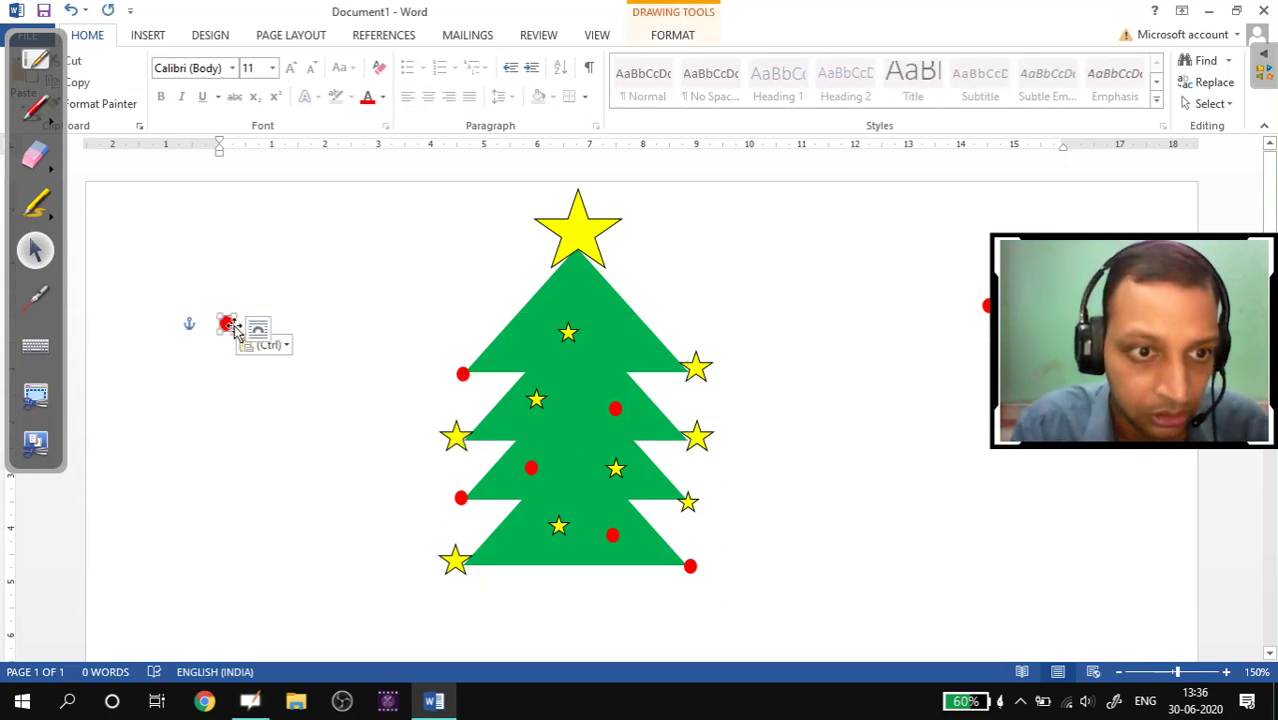
left_click_drag(236, 333, 537, 325)
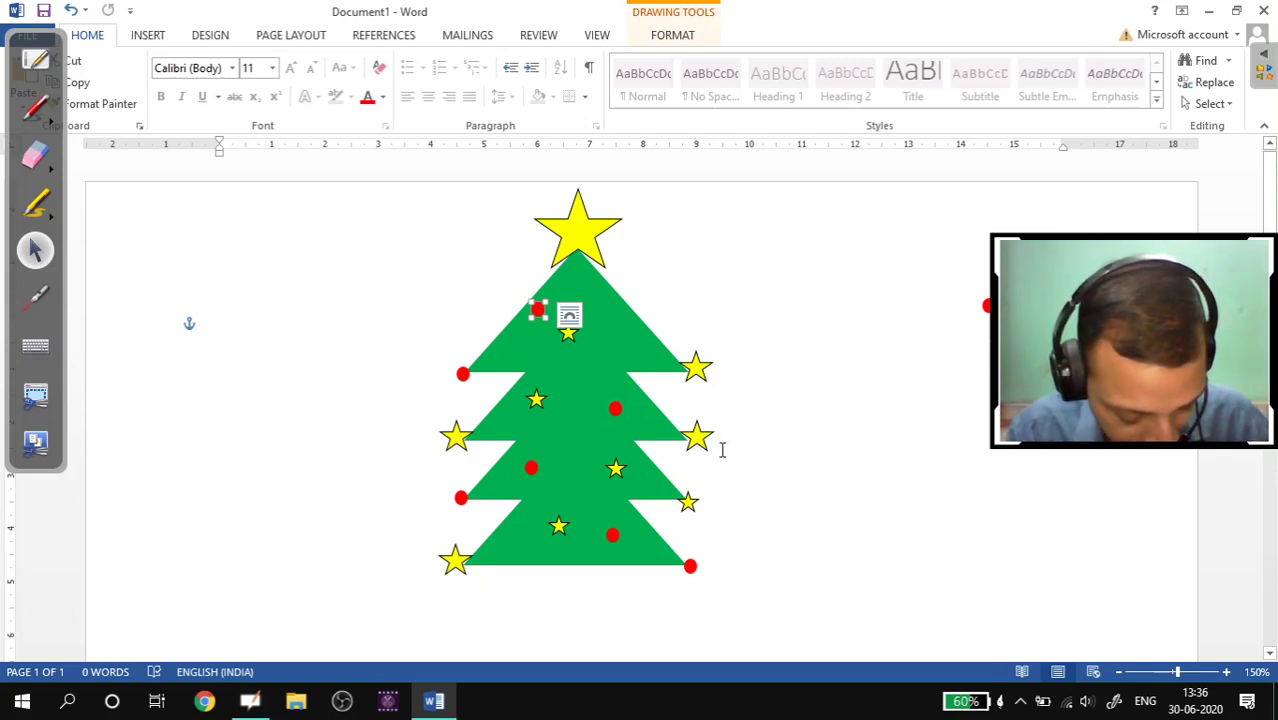
- Delete the tiny star from the third tier's right tip
left_click(688, 502)
left_click_drag(688, 502, 766, 500)
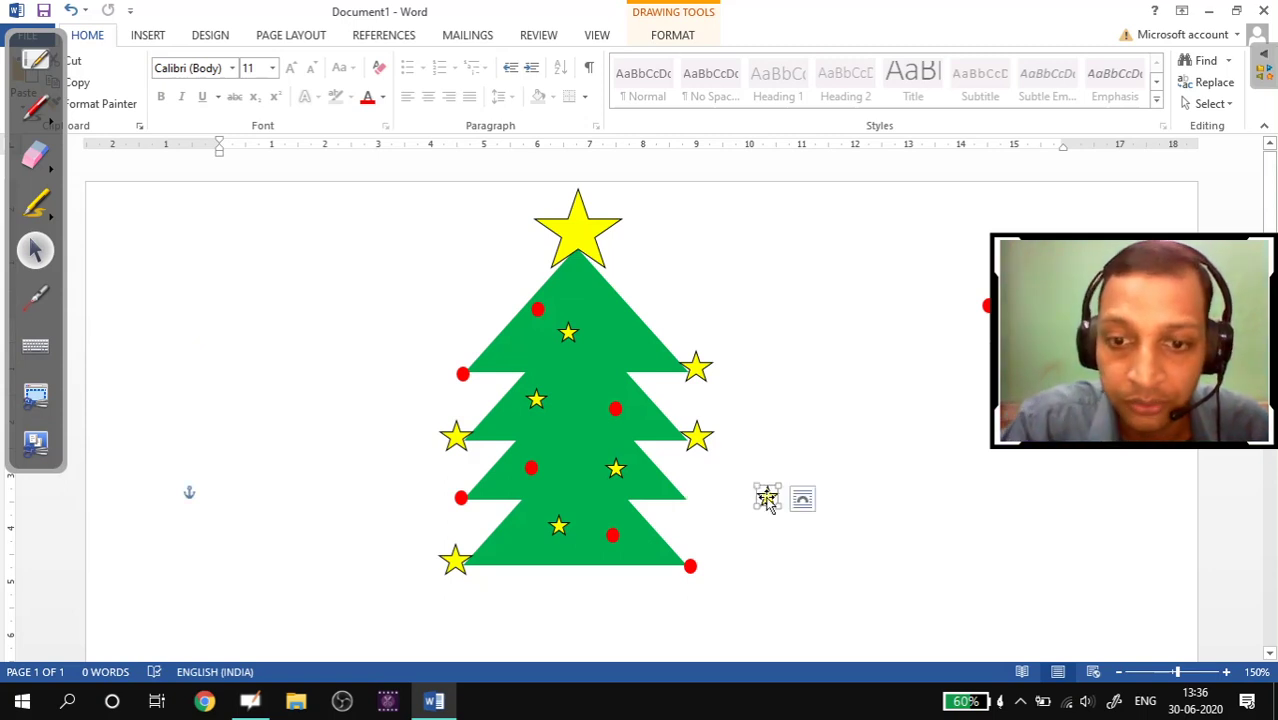
key("Delete")
key("ctrl+v")
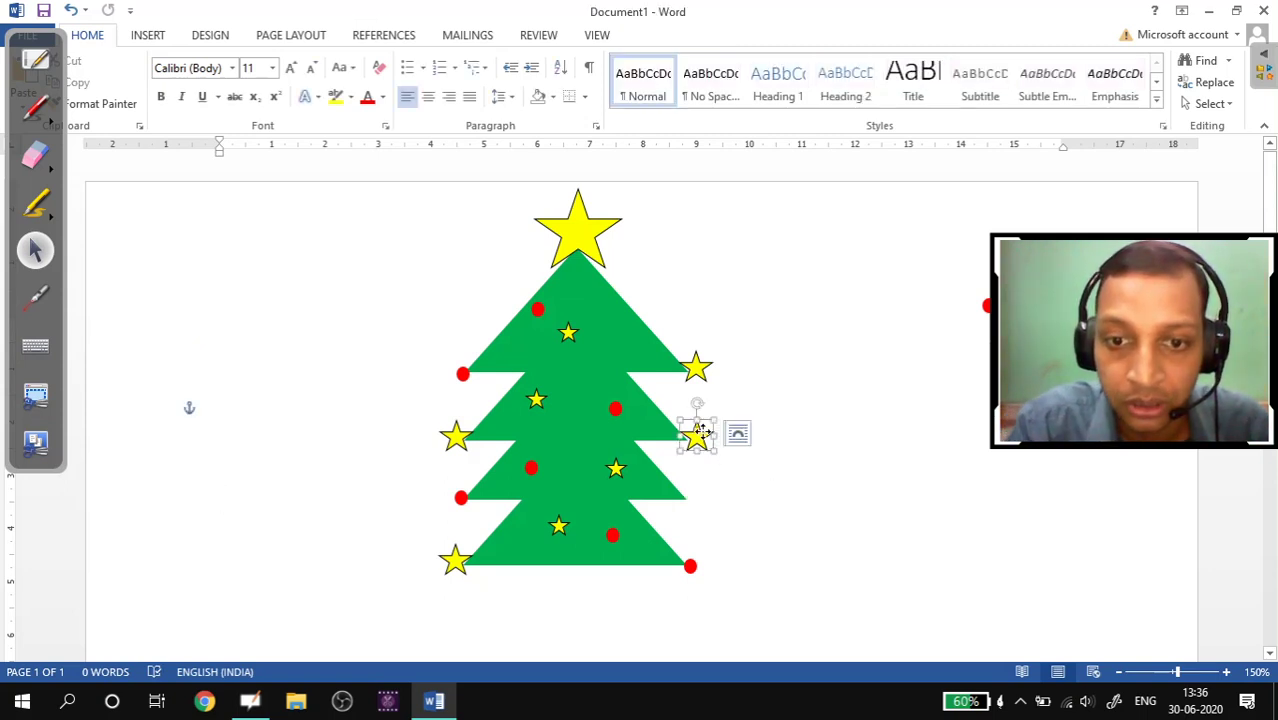
- Move the small star on the second tier's right tip to the third tier's right tip and put the remaining red circle in its place
left_click_drag(697, 434, 693, 497)
key("Down")
key("Down")
key("Down")
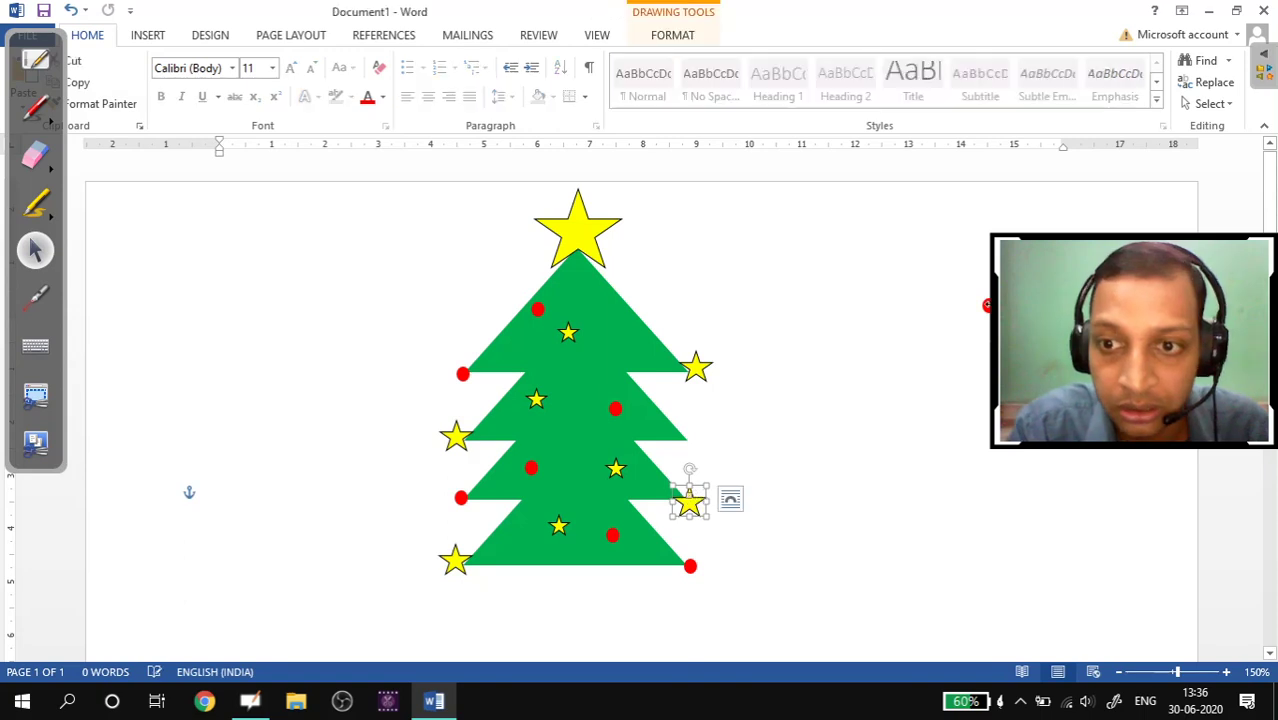
left_click_drag(987, 305, 690, 440)
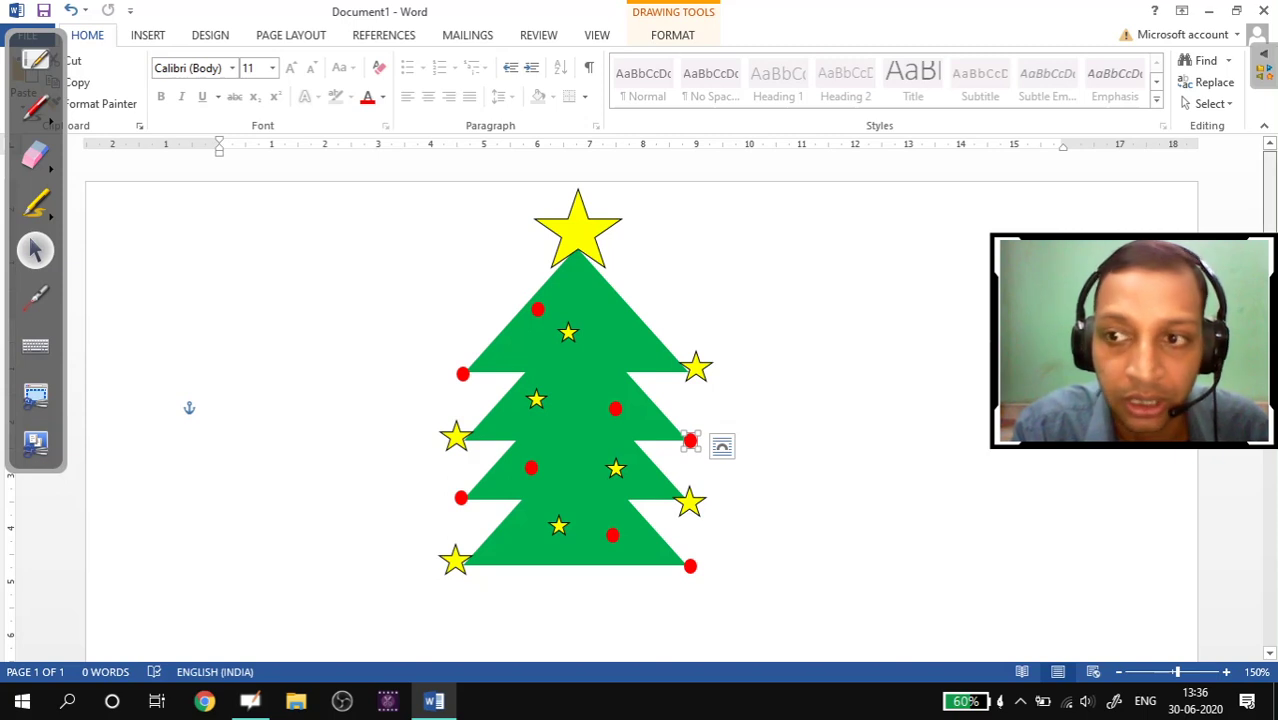
- Draw a rectangle about 2.64 cm high and 0.93 cm wide centred below the bottom tier as the trunk
scroll(1163, 608, "down", 2)
scroll(1163, 608, "up", 2)
scroll(1163, 608, "down", 2)
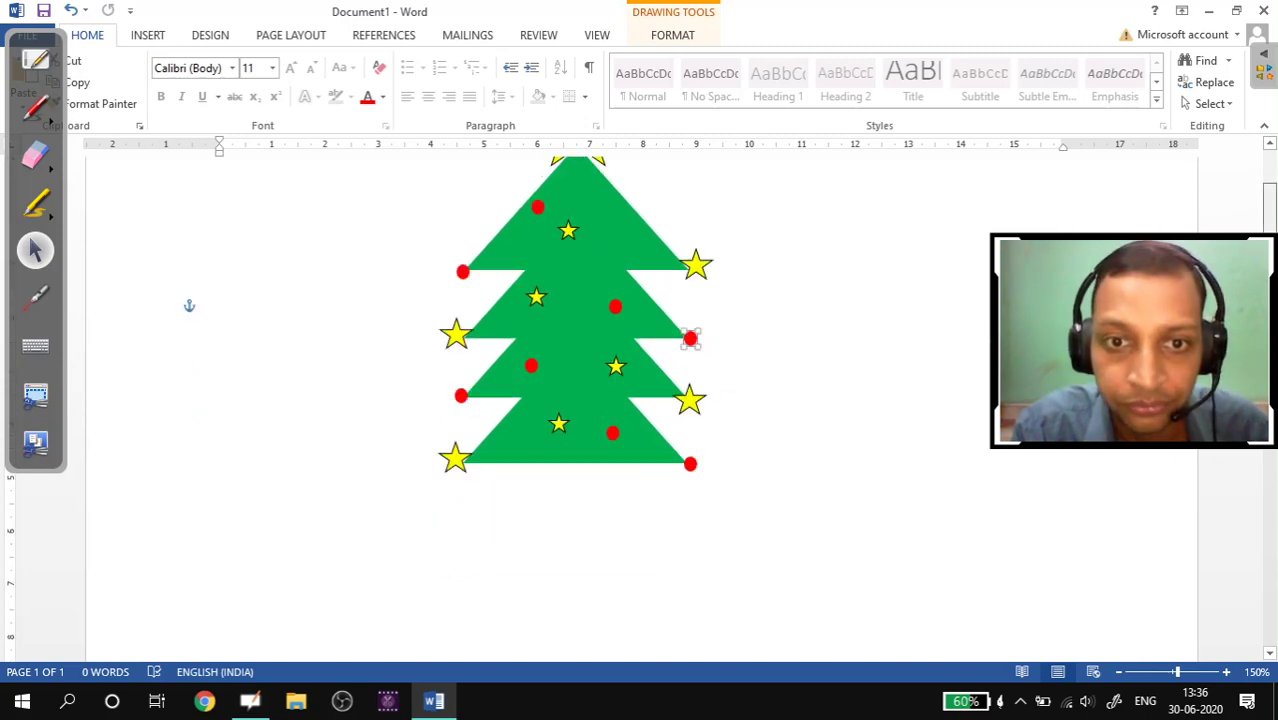
left_click(1119, 672)
left_click(1119, 672)
left_click(1119, 672)
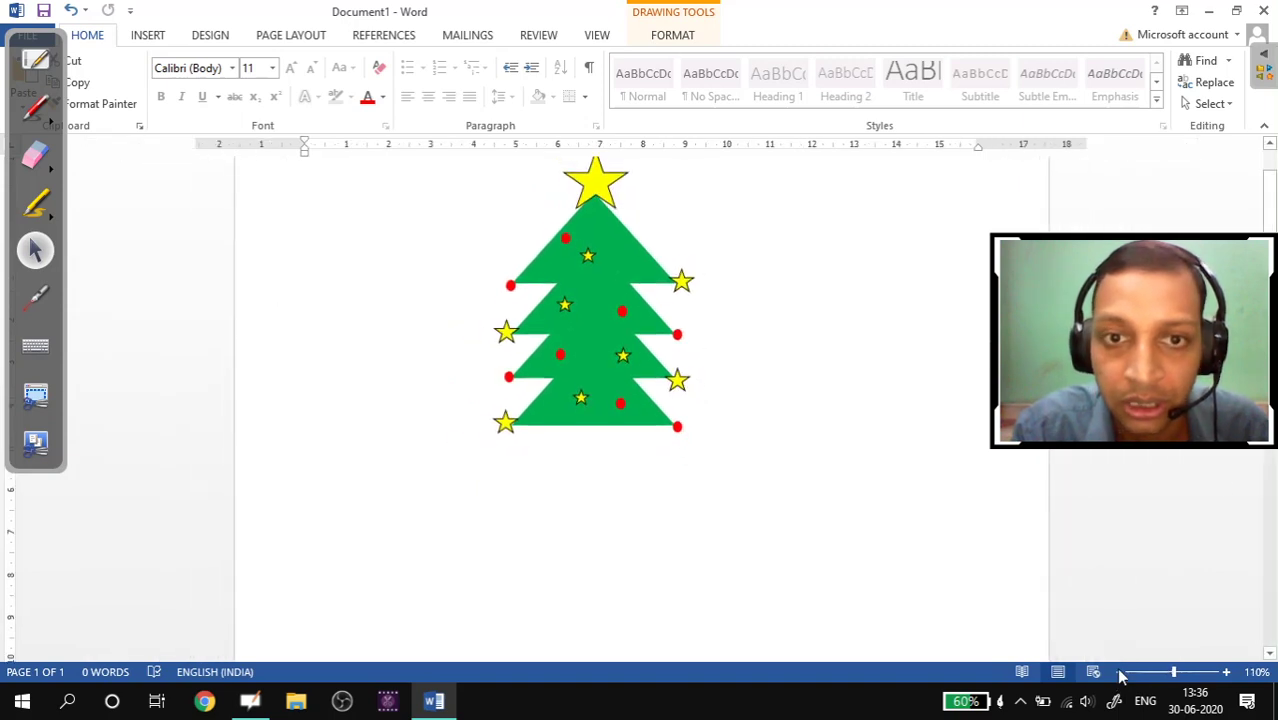
left_click(1119, 672)
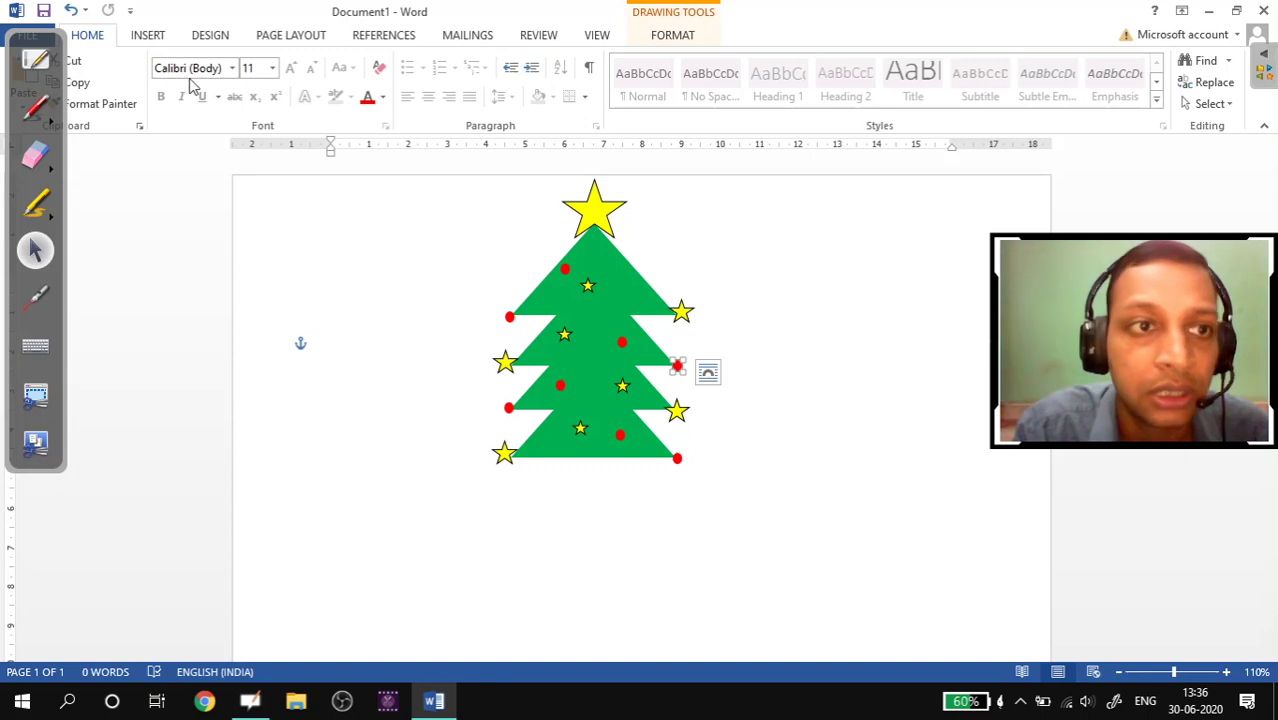
left_click(150, 36)
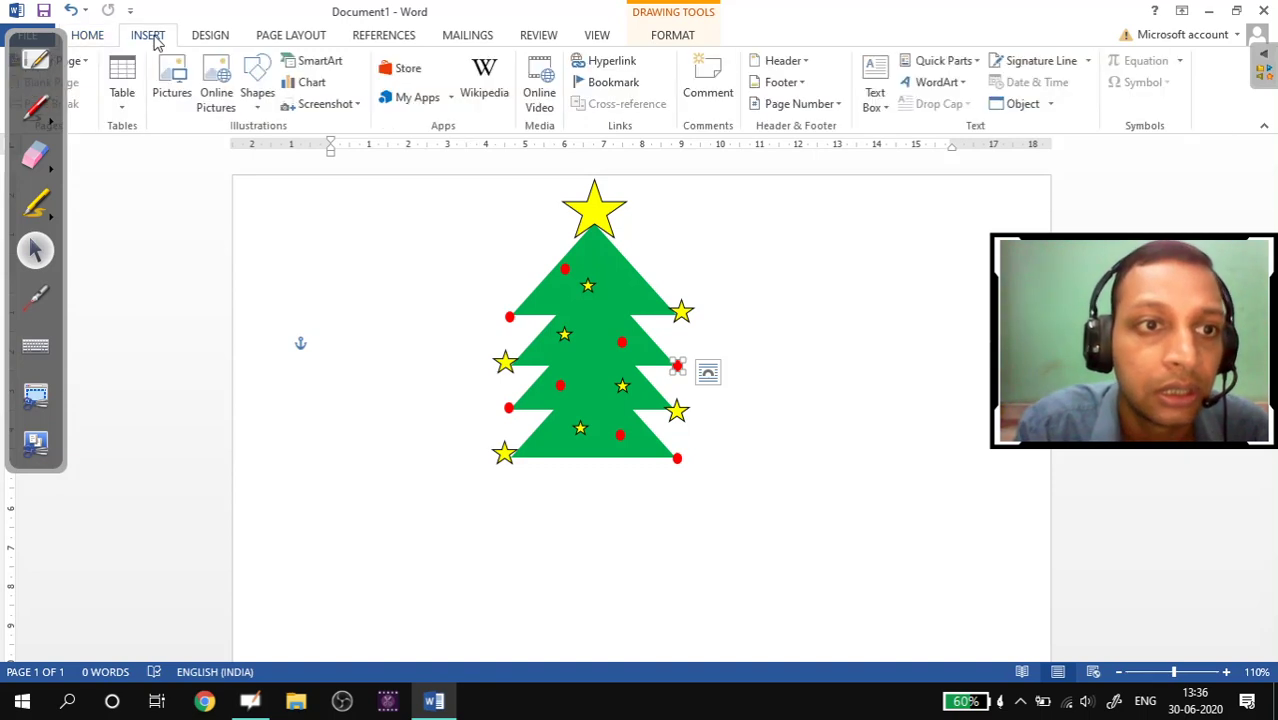
left_click(257, 92)
left_click(306, 148)
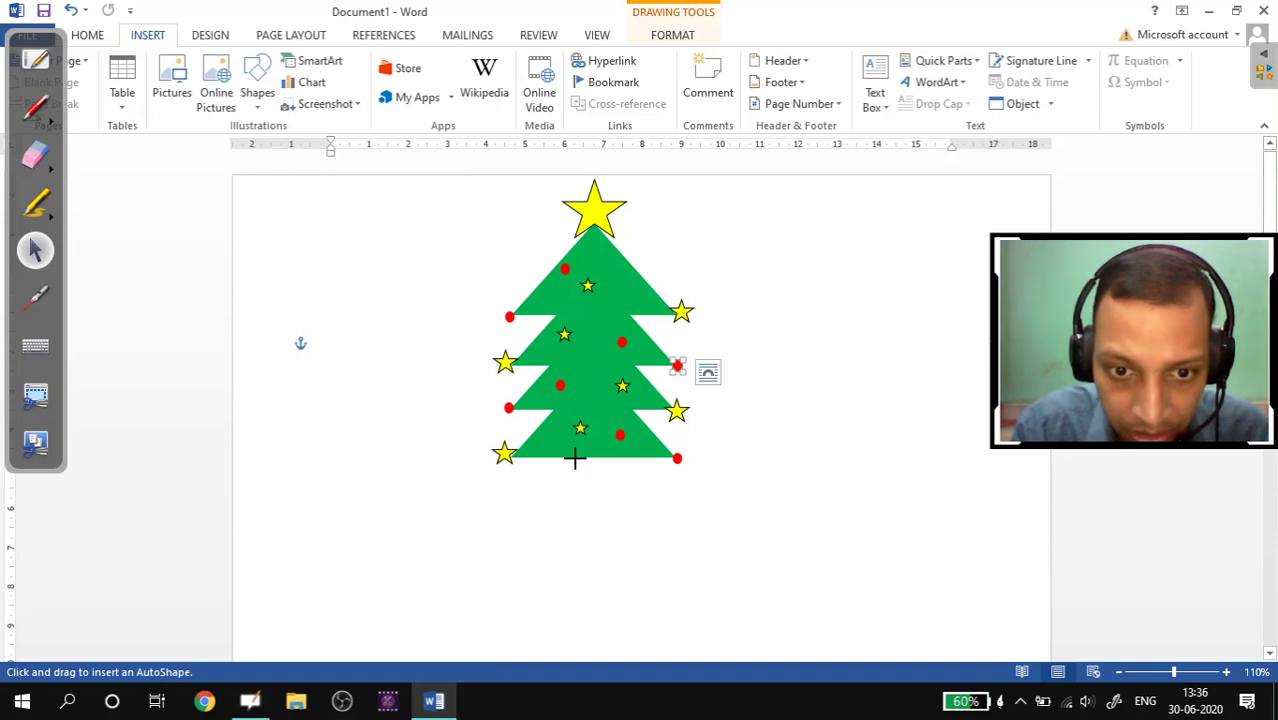
left_click_drag(574, 458, 610, 562)
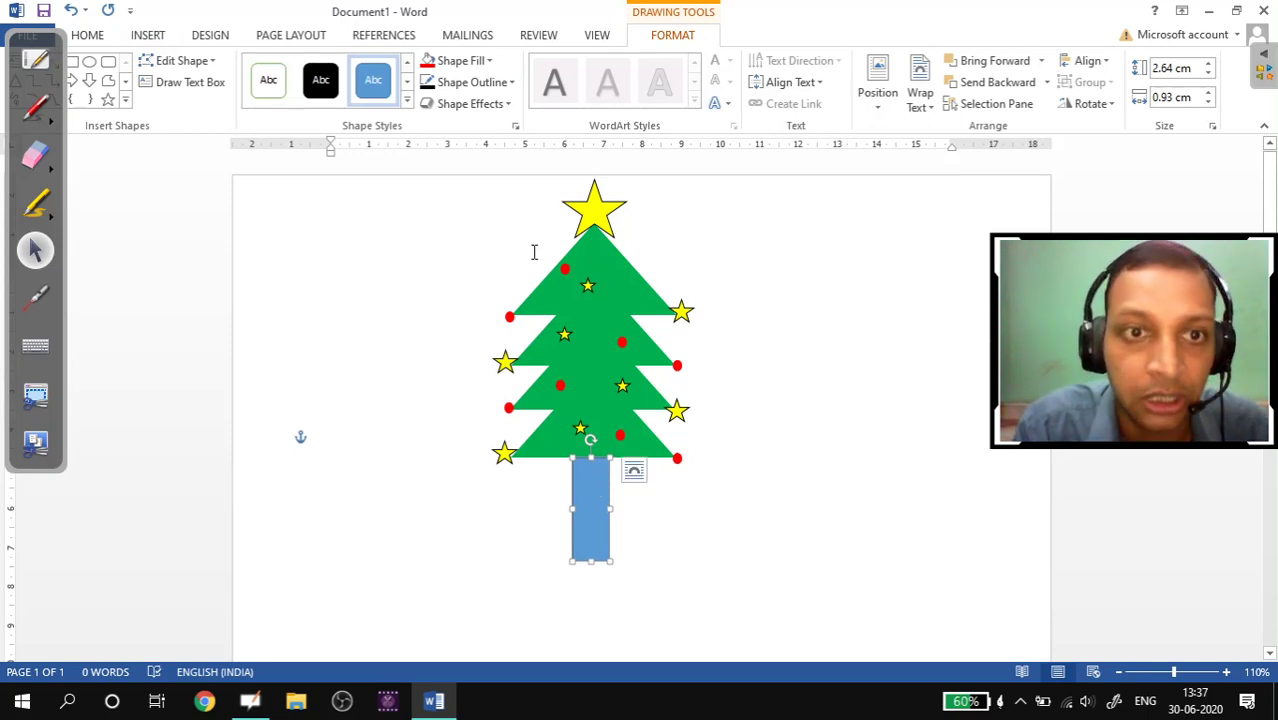
- Remove the trunk rectangle's outline and fill it with a dark orange-brown theme colour
left_click(508, 83)
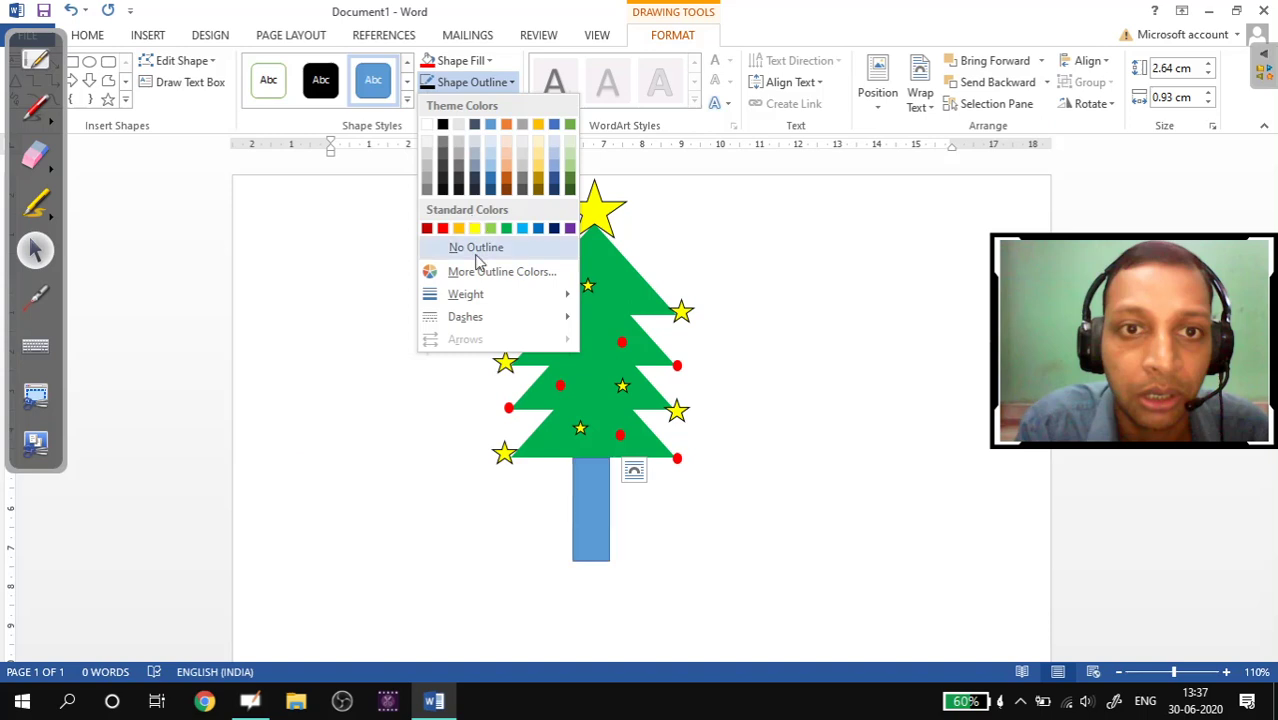
left_click(478, 256)
left_click(490, 62)
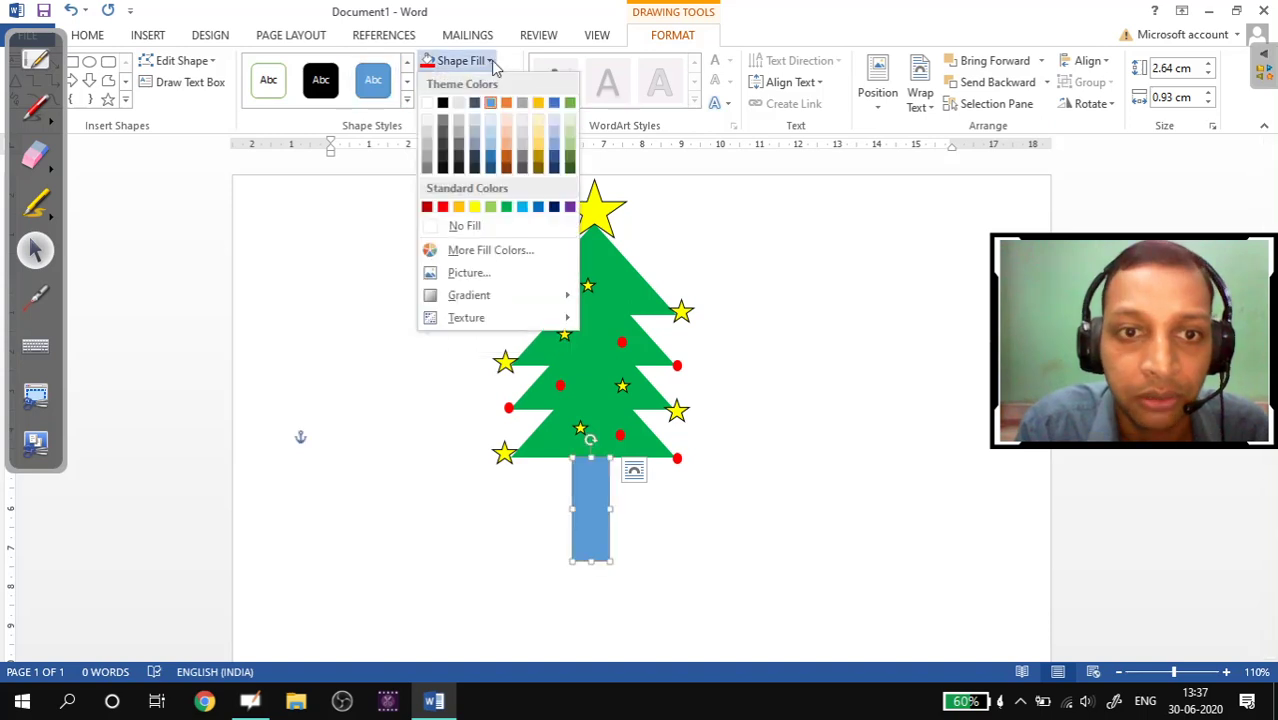
left_click(507, 158)
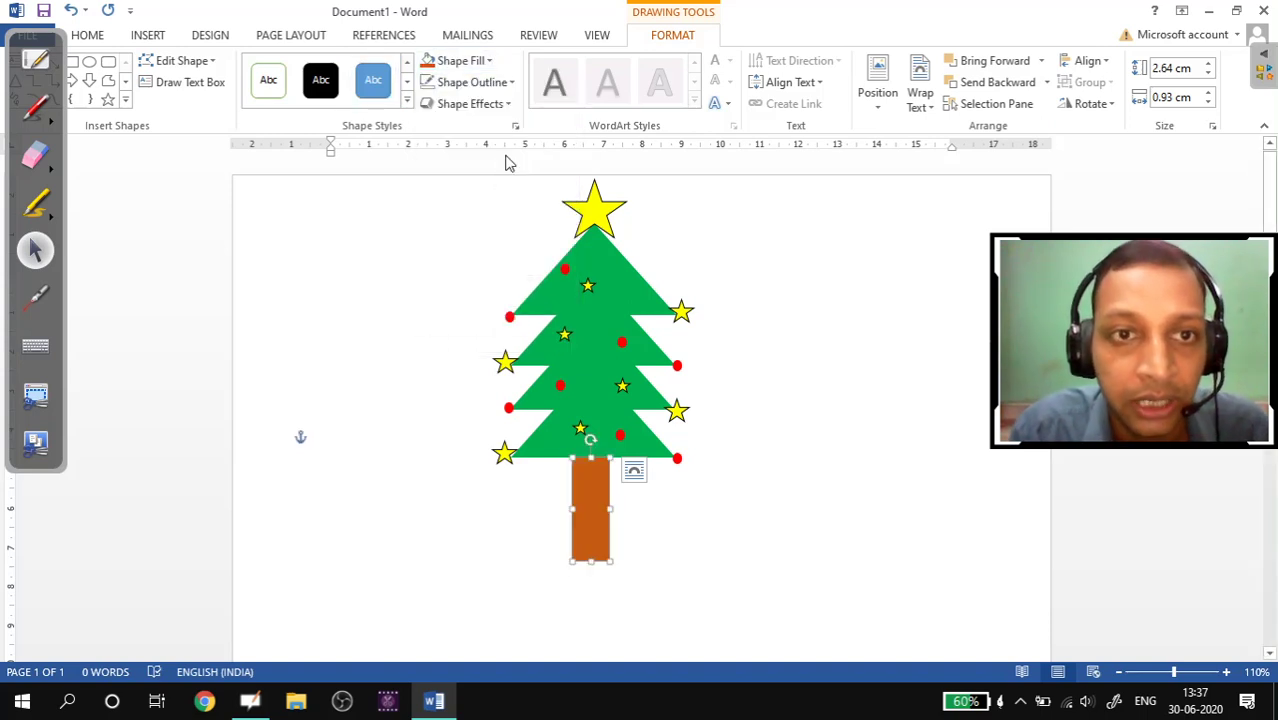
- Add a perspective shadow to the trunk that falls diagonally toward the upper right
left_click(507, 104)
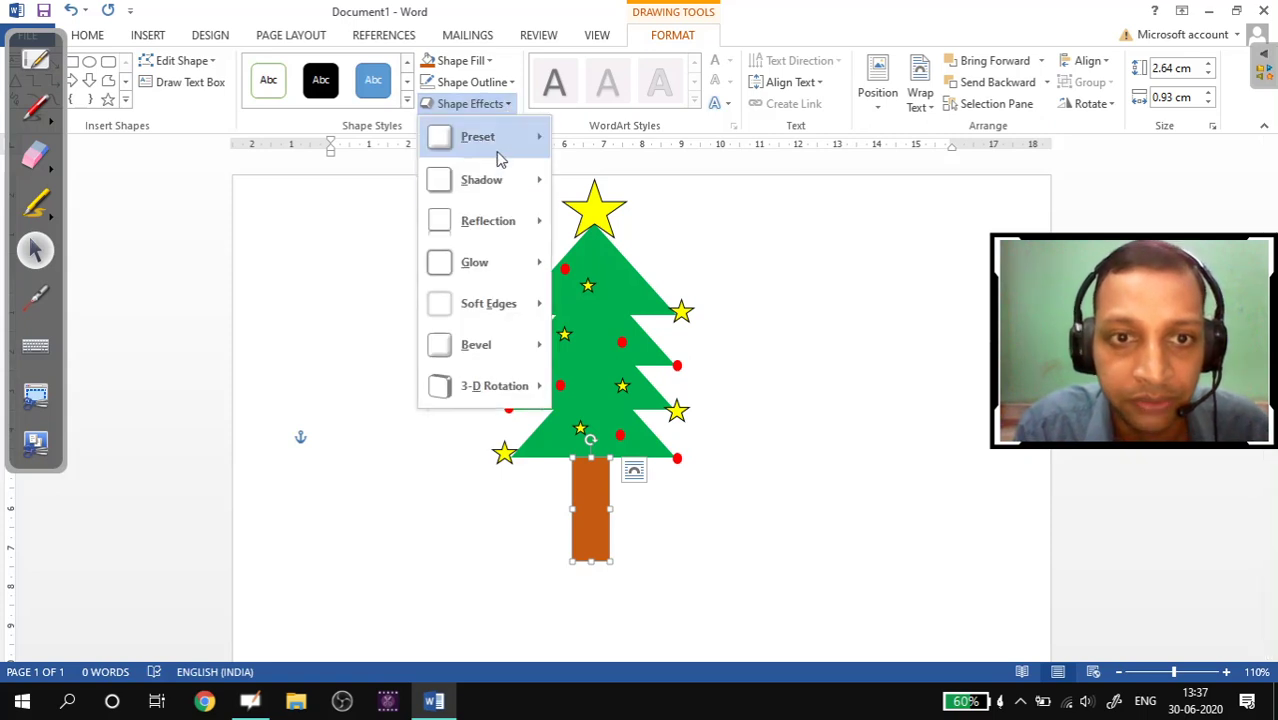
mouse_move(507, 181)
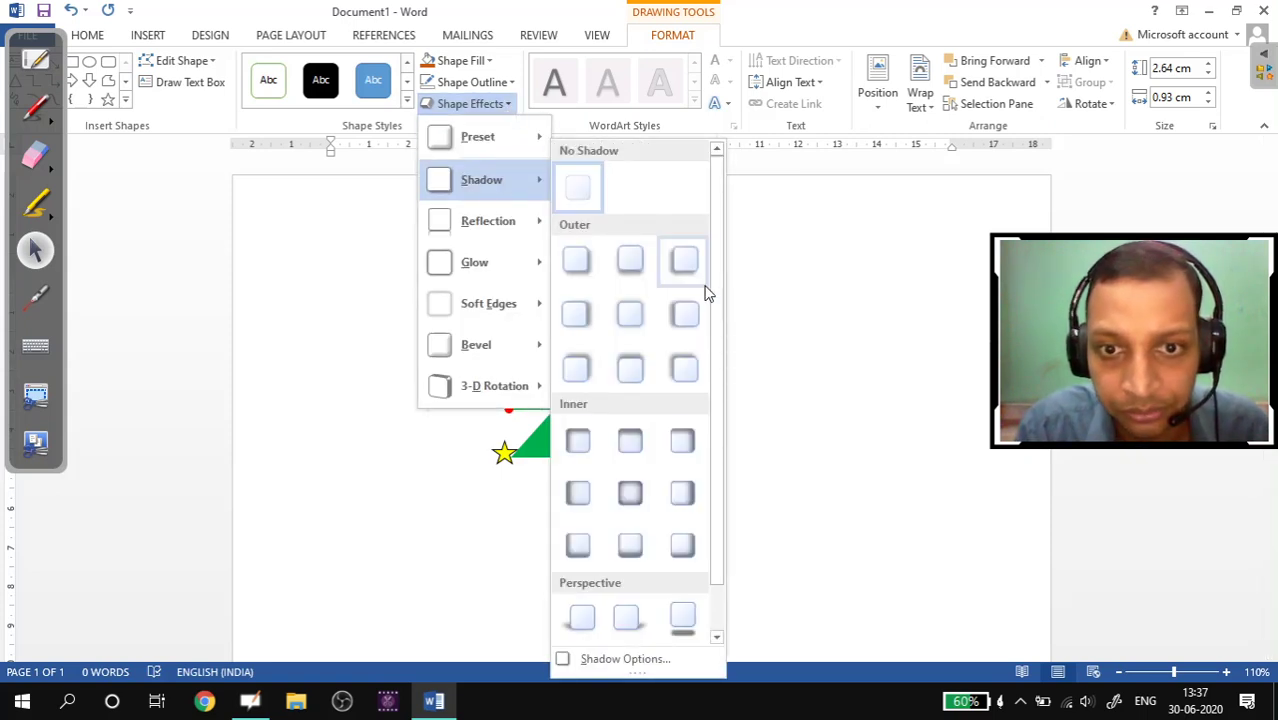
scroll(718, 400, "down", 1)
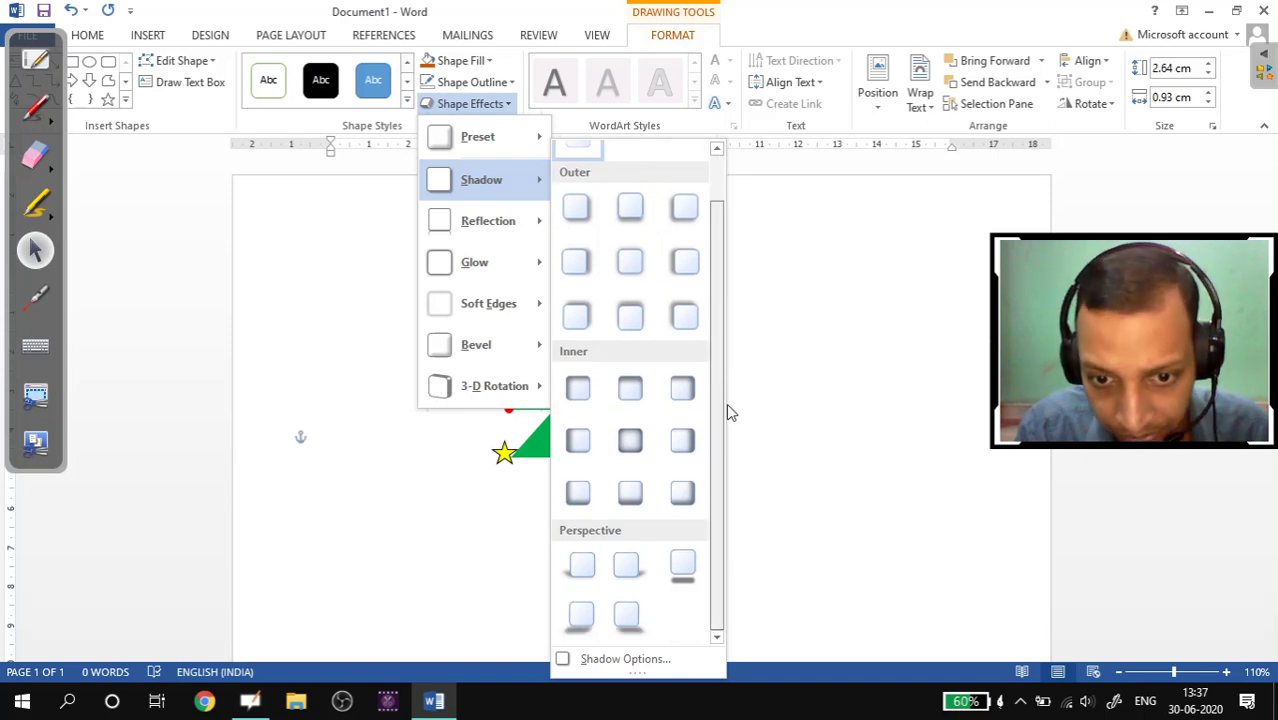
left_click(630, 566)
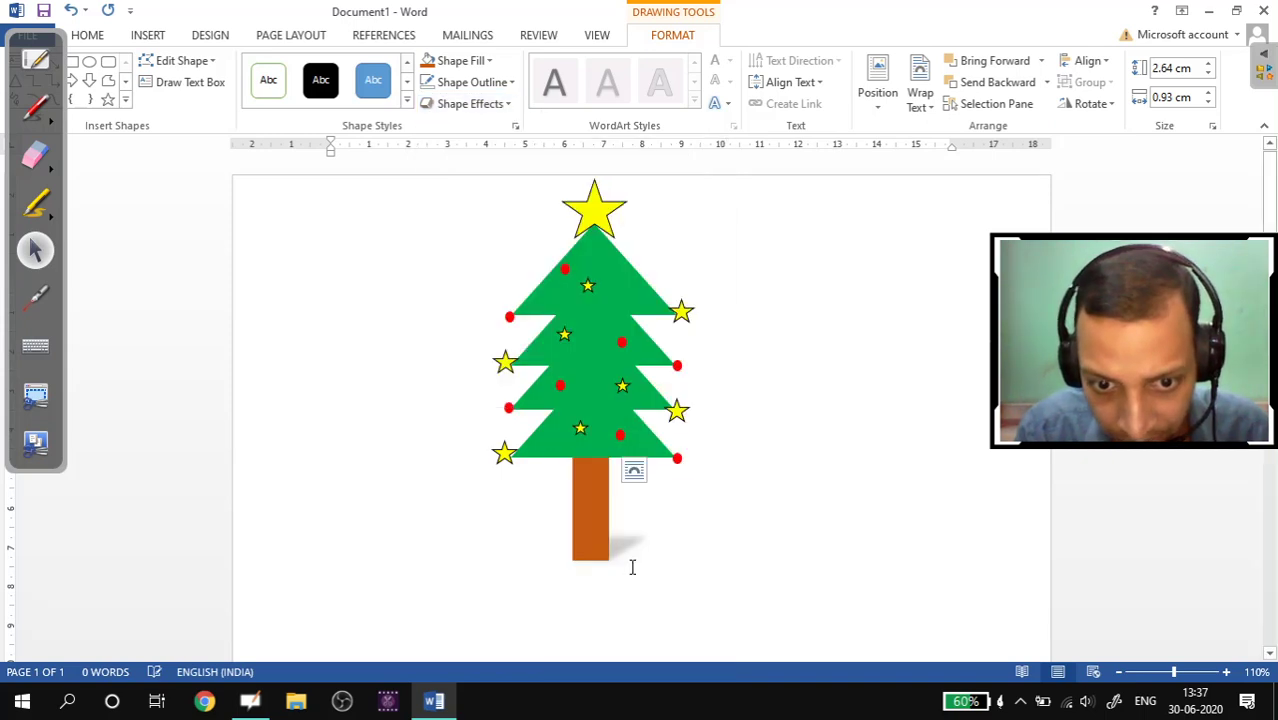
left_click(706, 553)
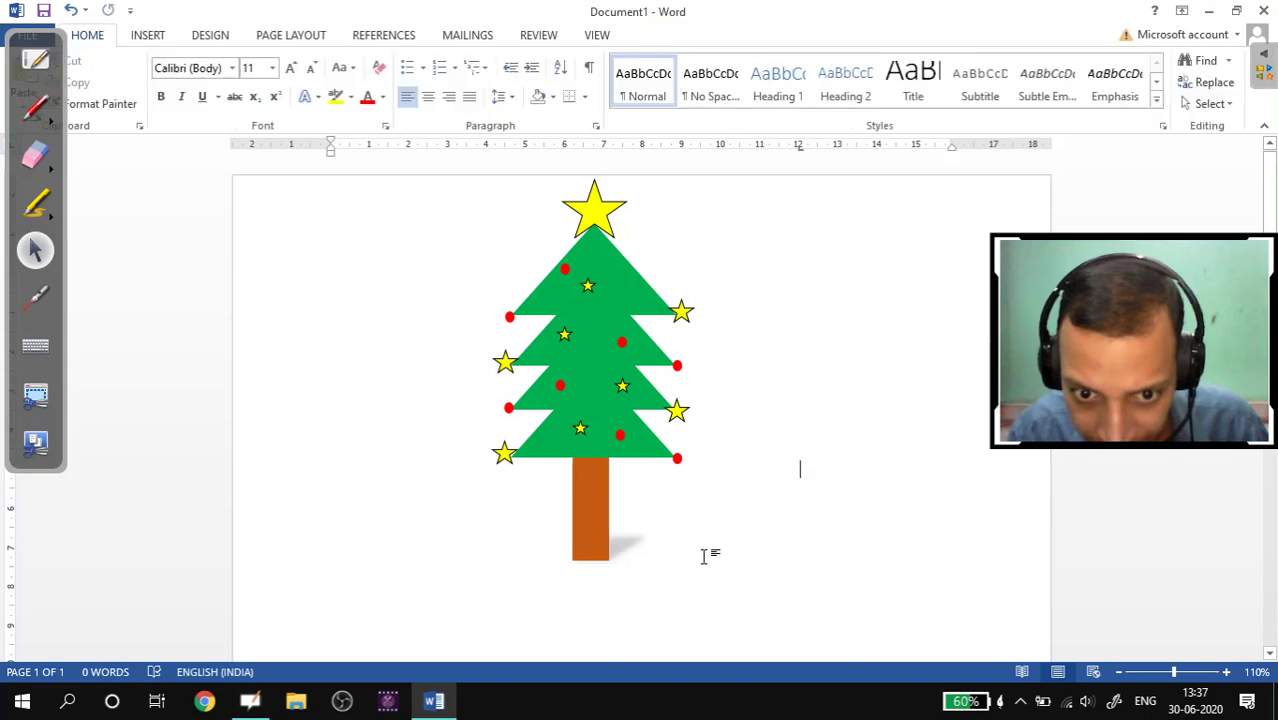
left_click(623, 540)
double_click(623, 540)
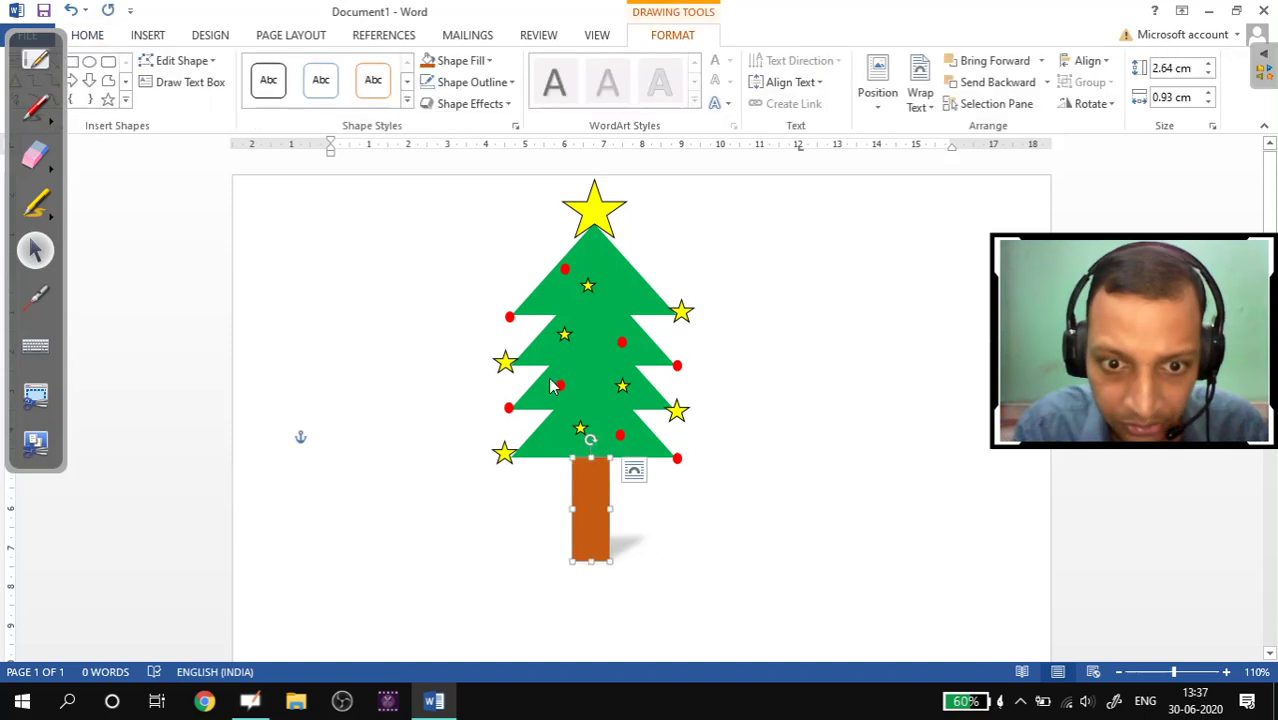
- Review the shadow effects available for the trunk, down to the perspective options
left_click(505, 105)
mouse_move(513, 352)
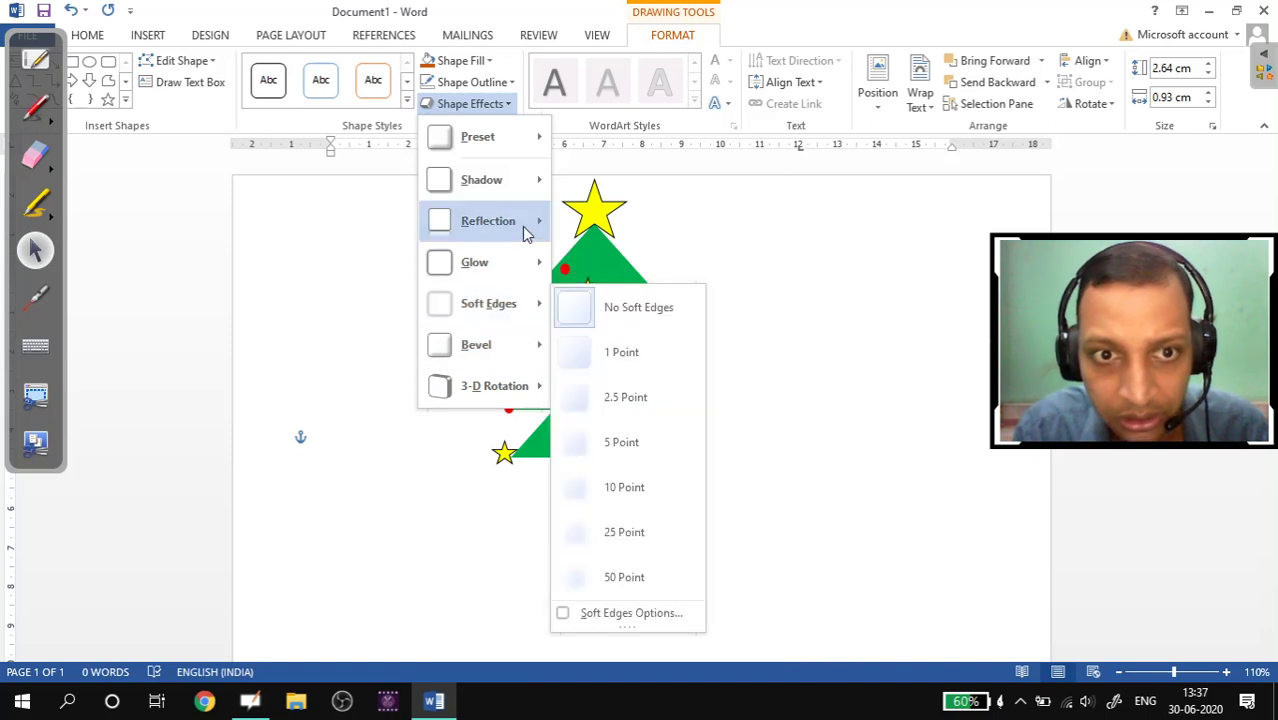
mouse_move(530, 200)
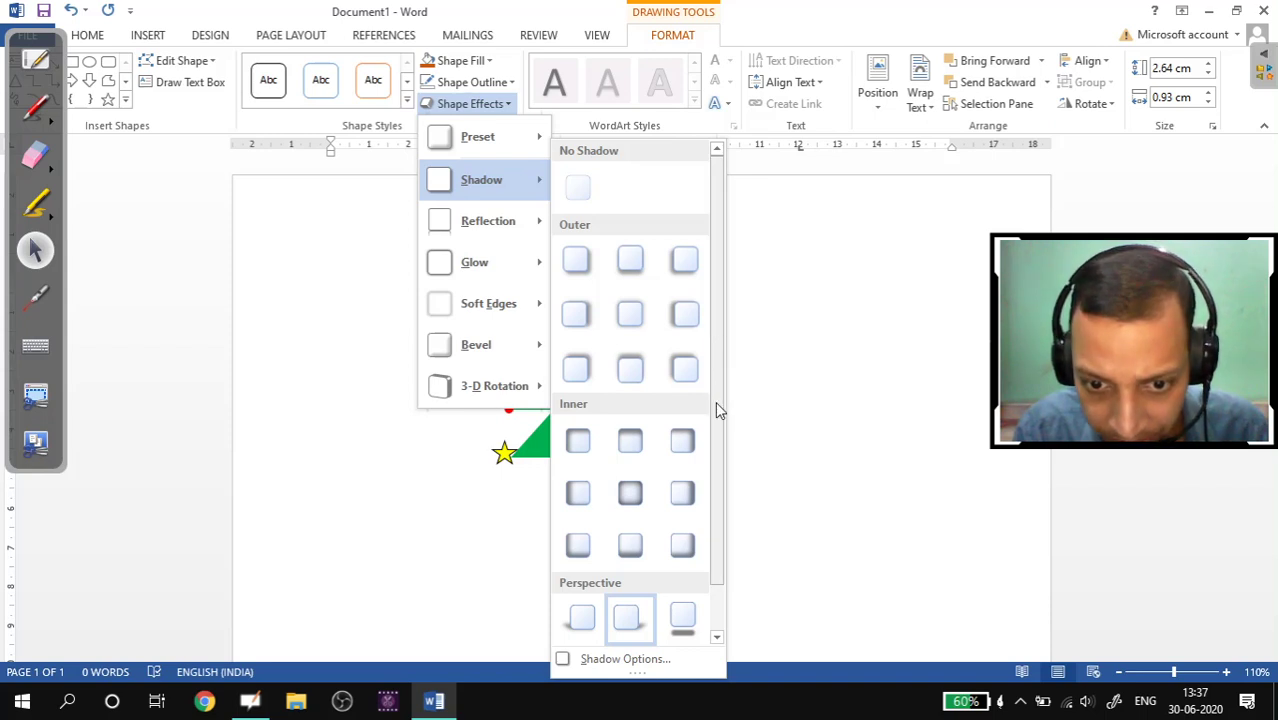
scroll(724, 490, "down", 1)
scroll(699, 642, "down", 1)
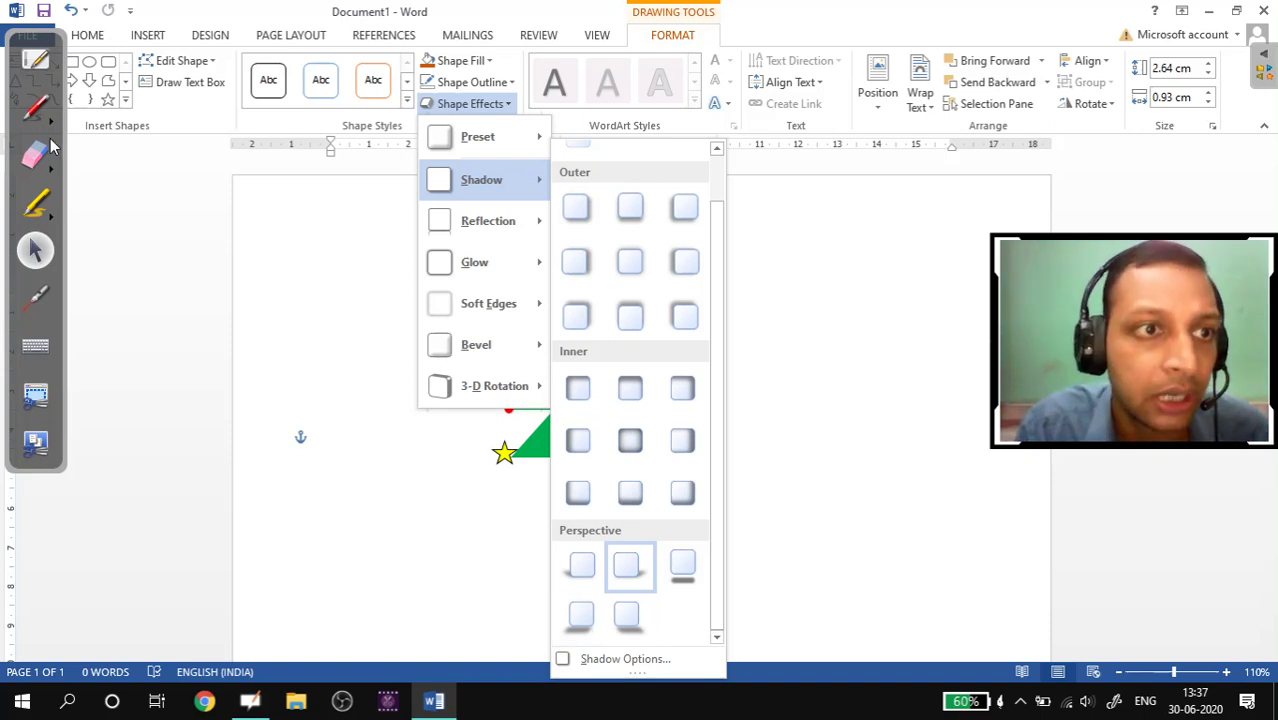
- Switch to the OpenBoard worksheet to check the trunk shadow instructions, return to the Word document and deselect the trunk
left_click(32, 66)
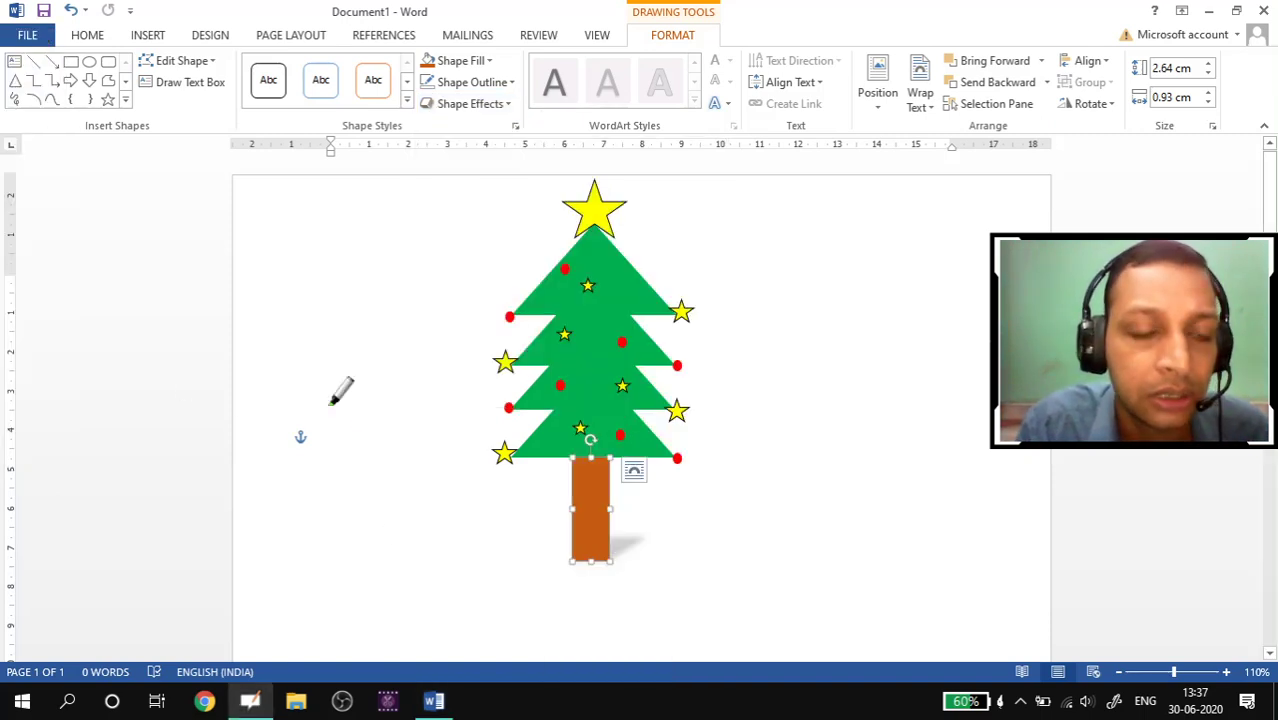
left_click(783, 591)
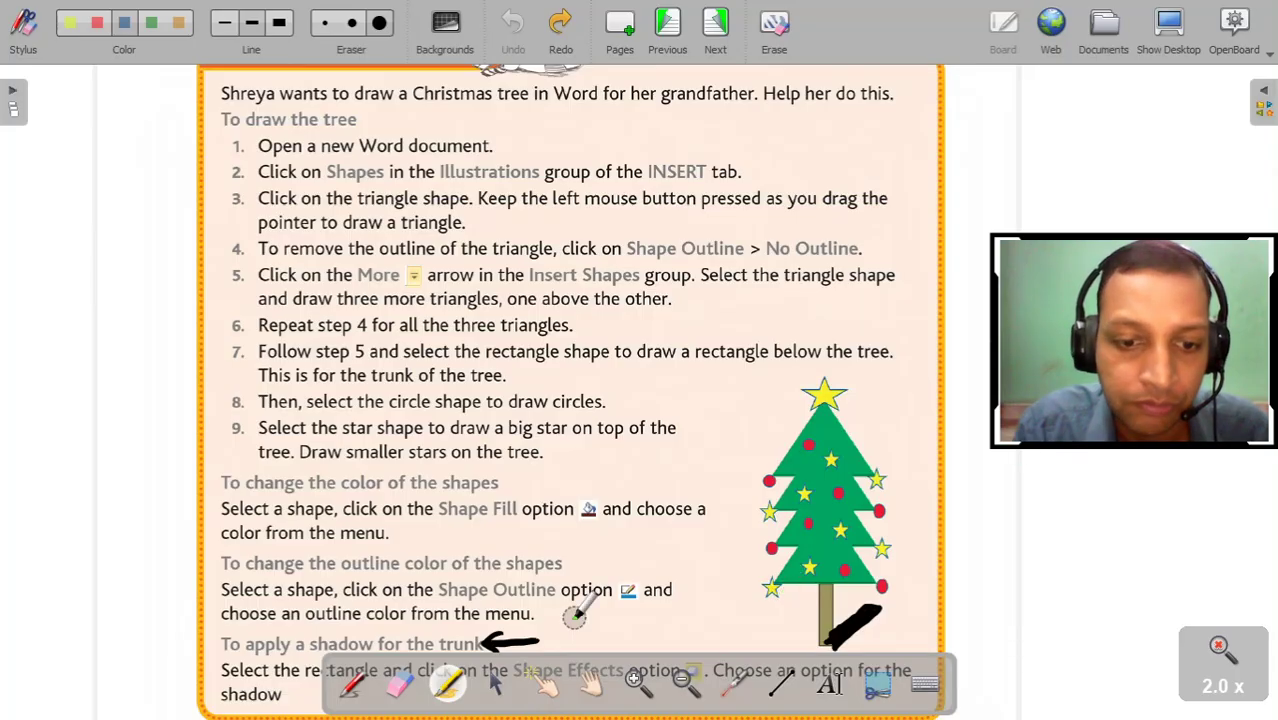
left_click(14, 10)
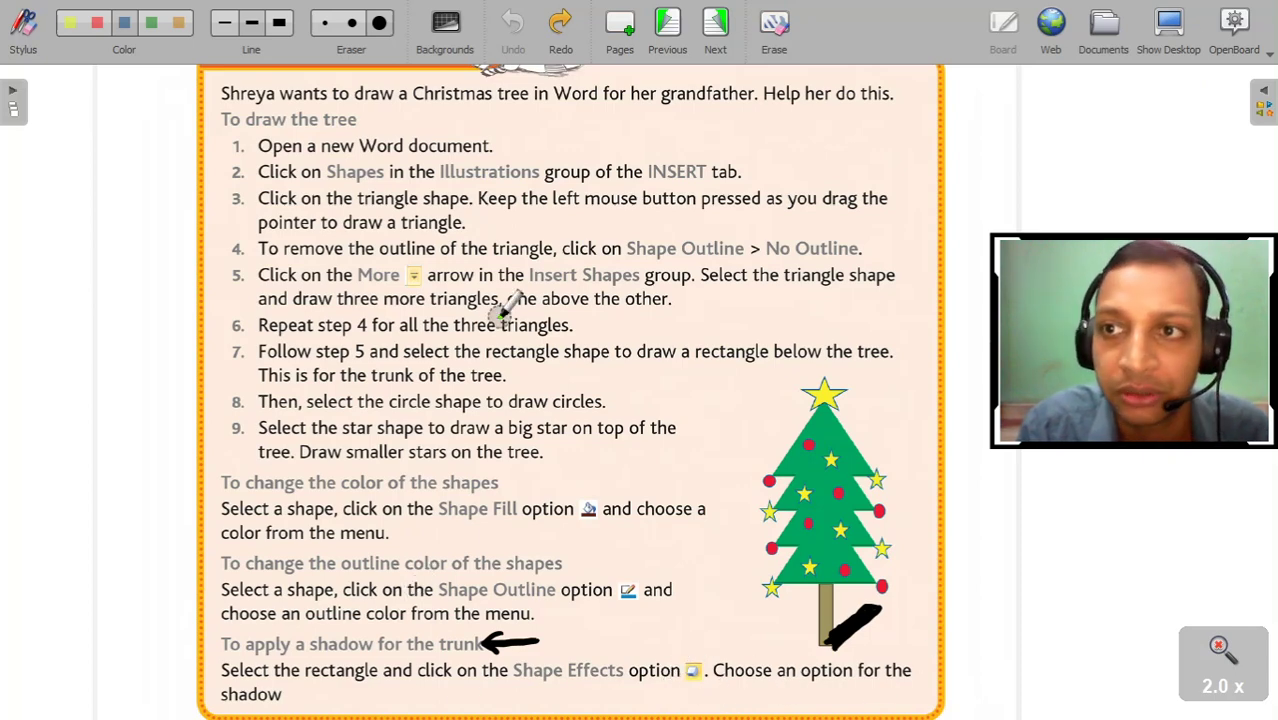
left_click(1183, 32)
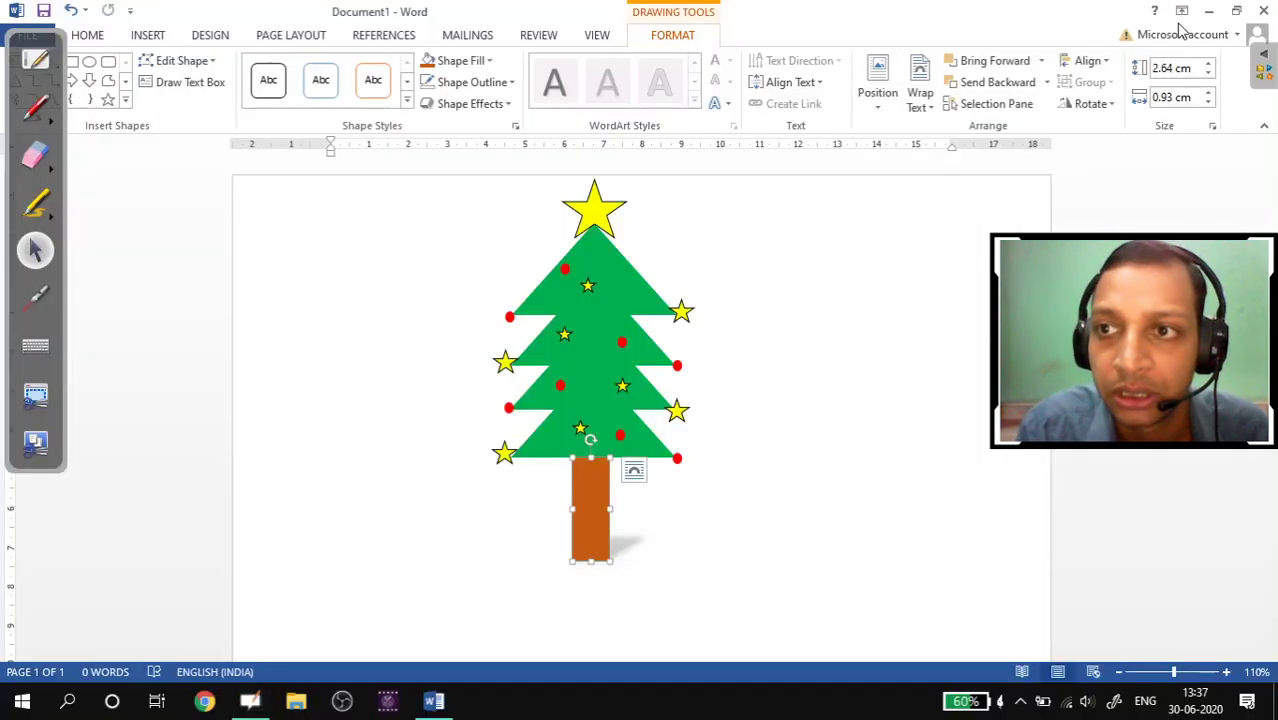
left_click(593, 537)
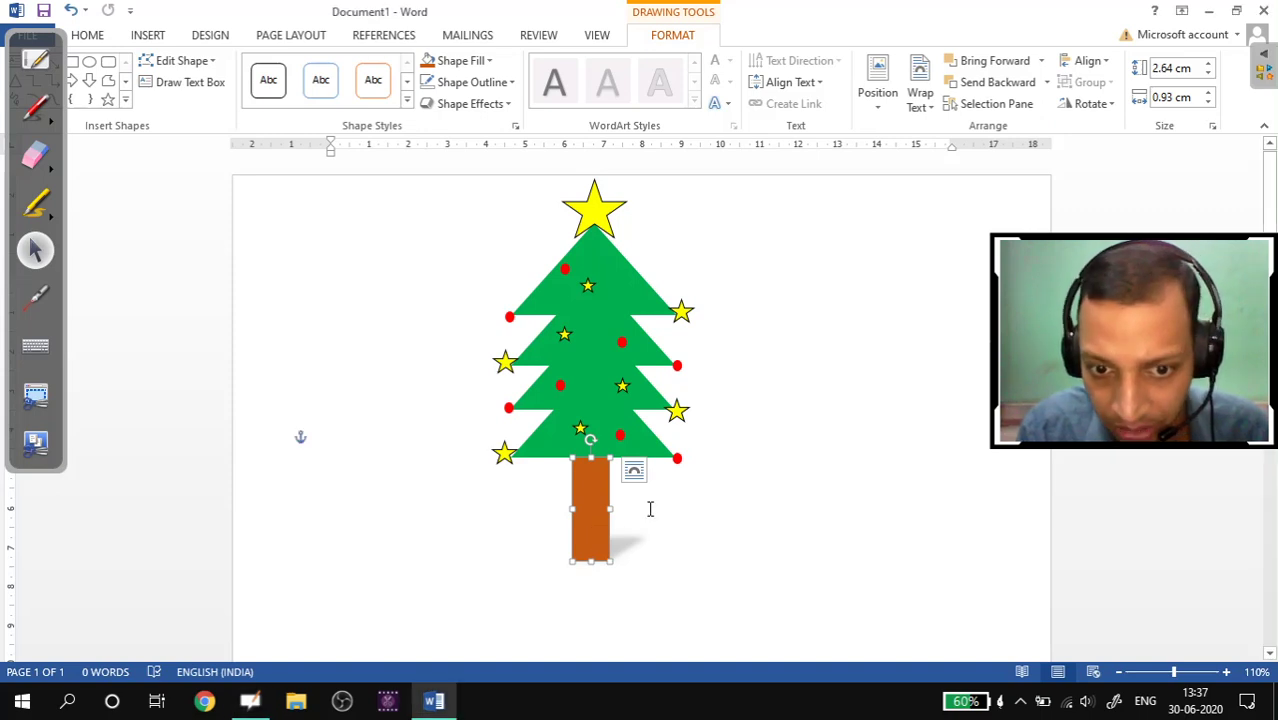
left_click(800, 520)
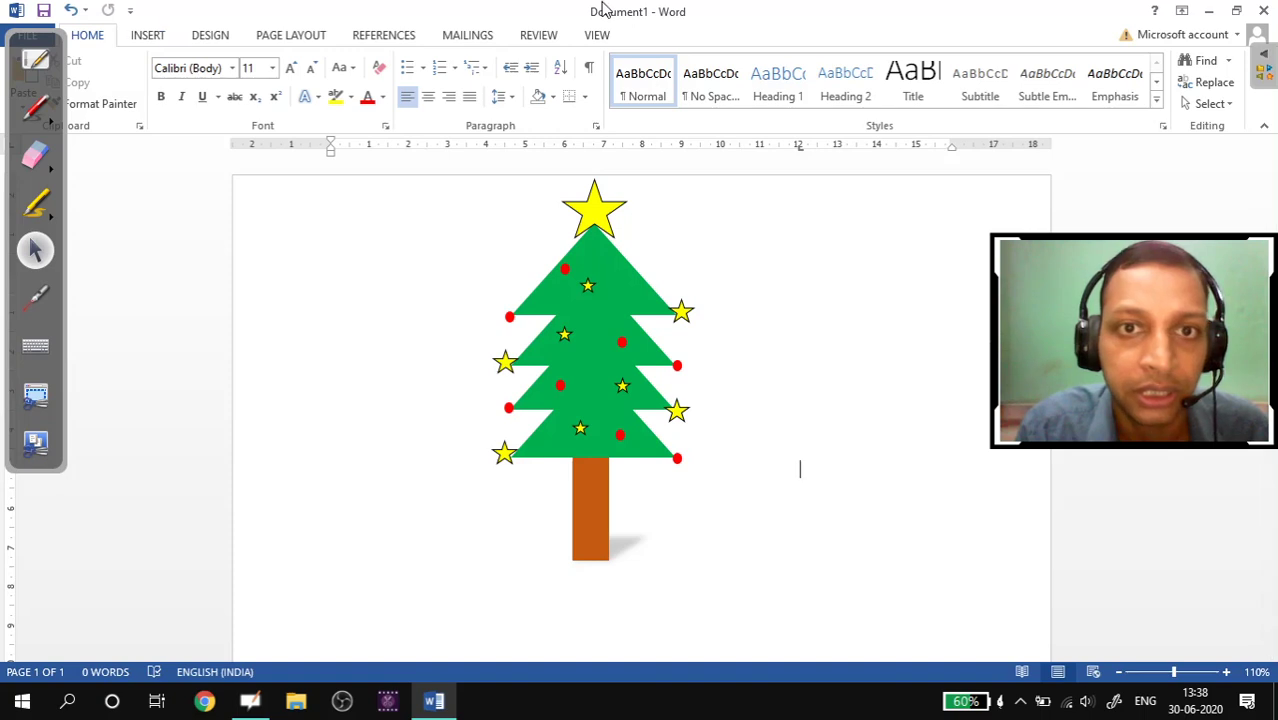
- Try the Outline view of the document and return it to Print Layout
left_click(598, 36)
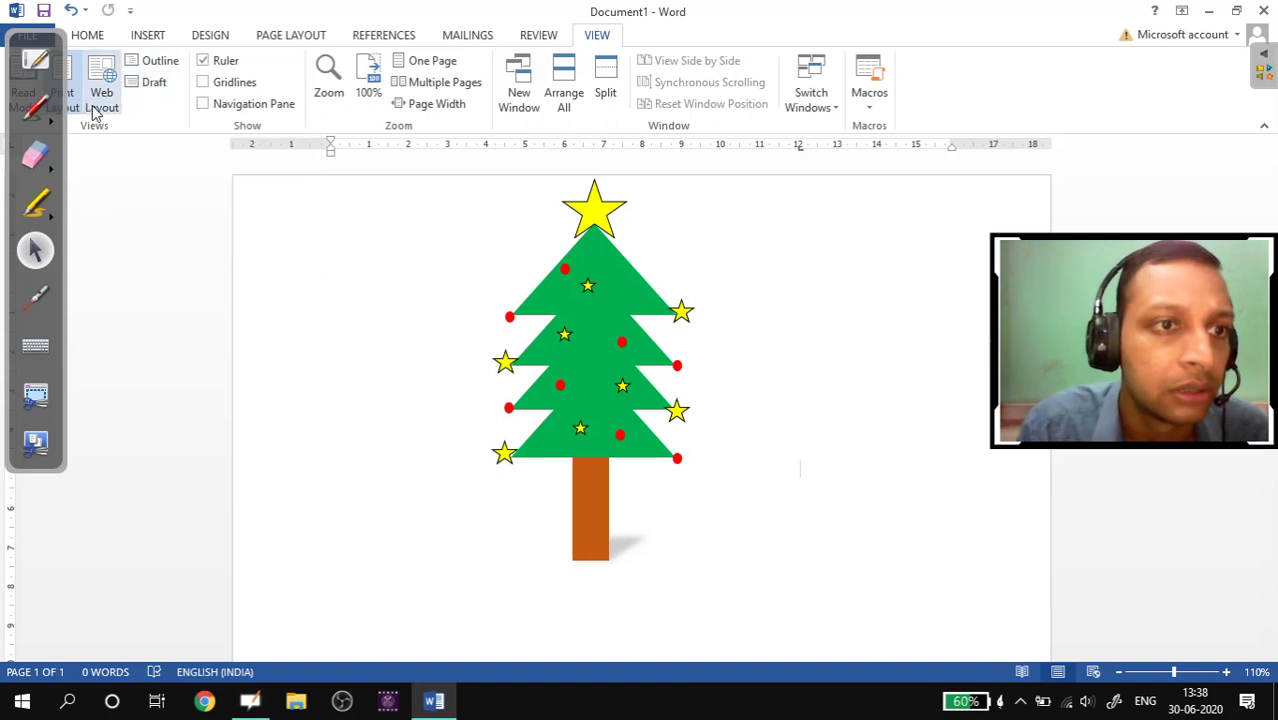
left_click(160, 62)
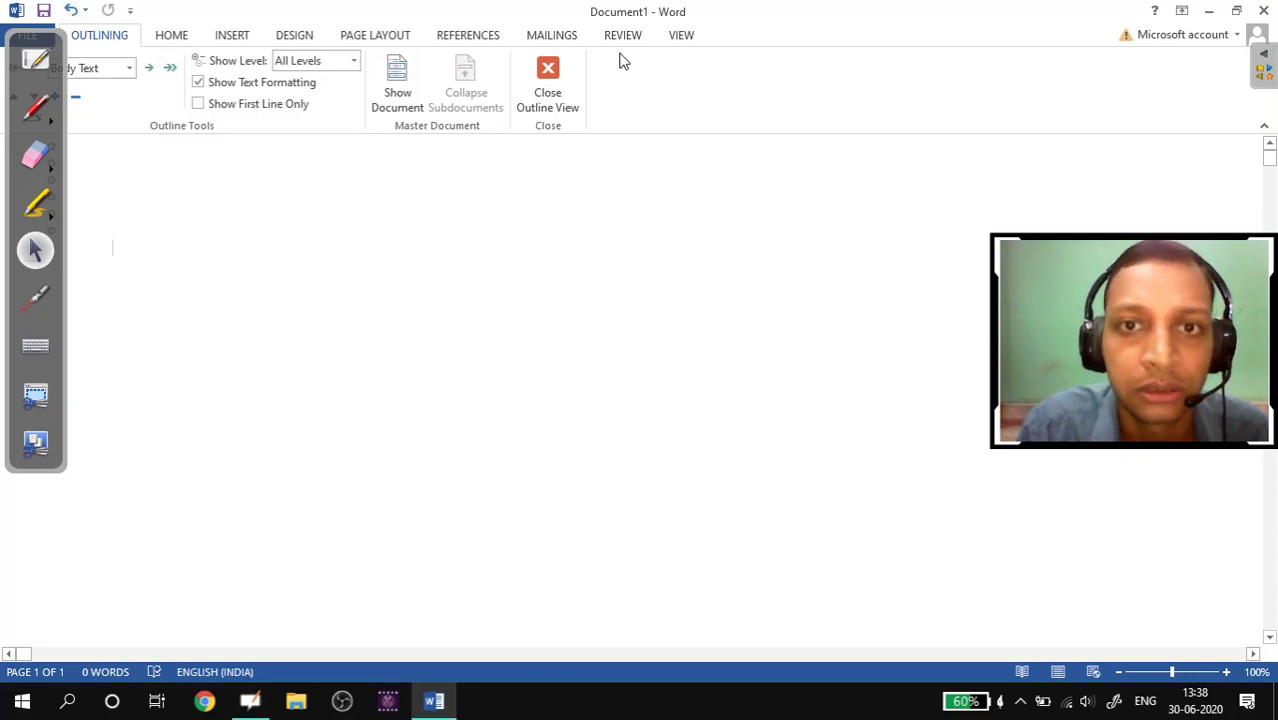
left_click(677, 35)
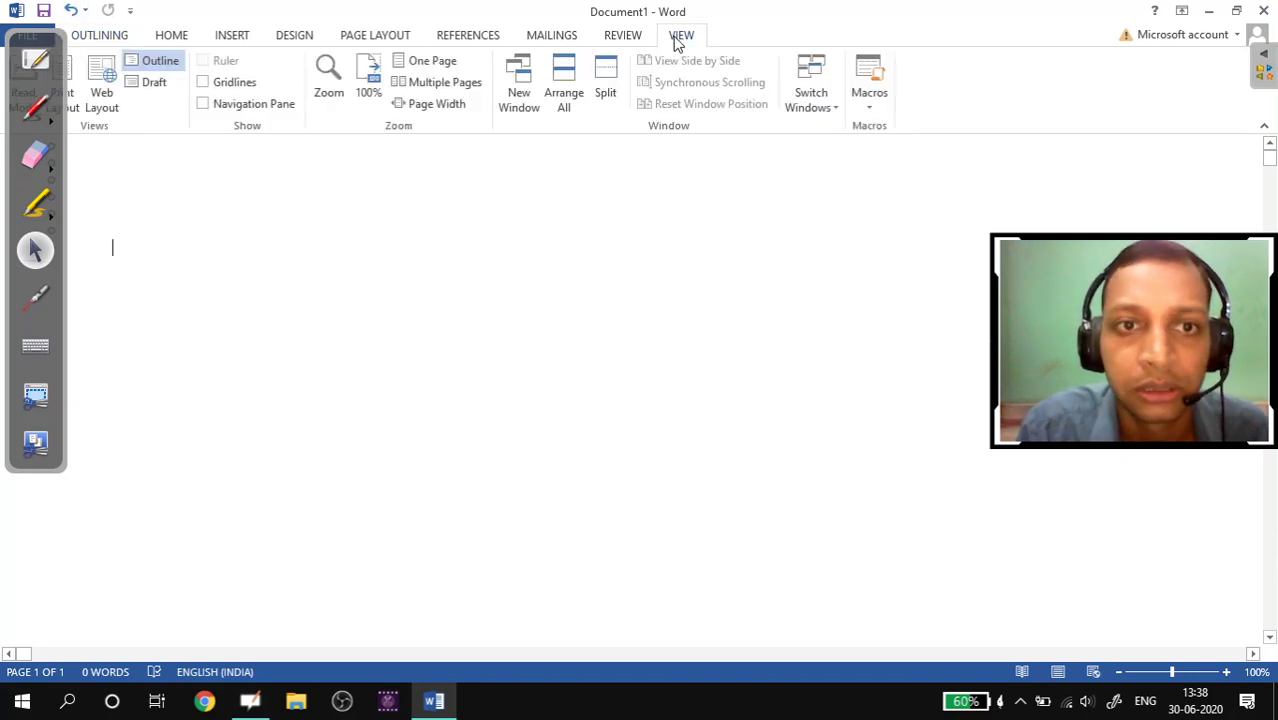
left_click(77, 93)
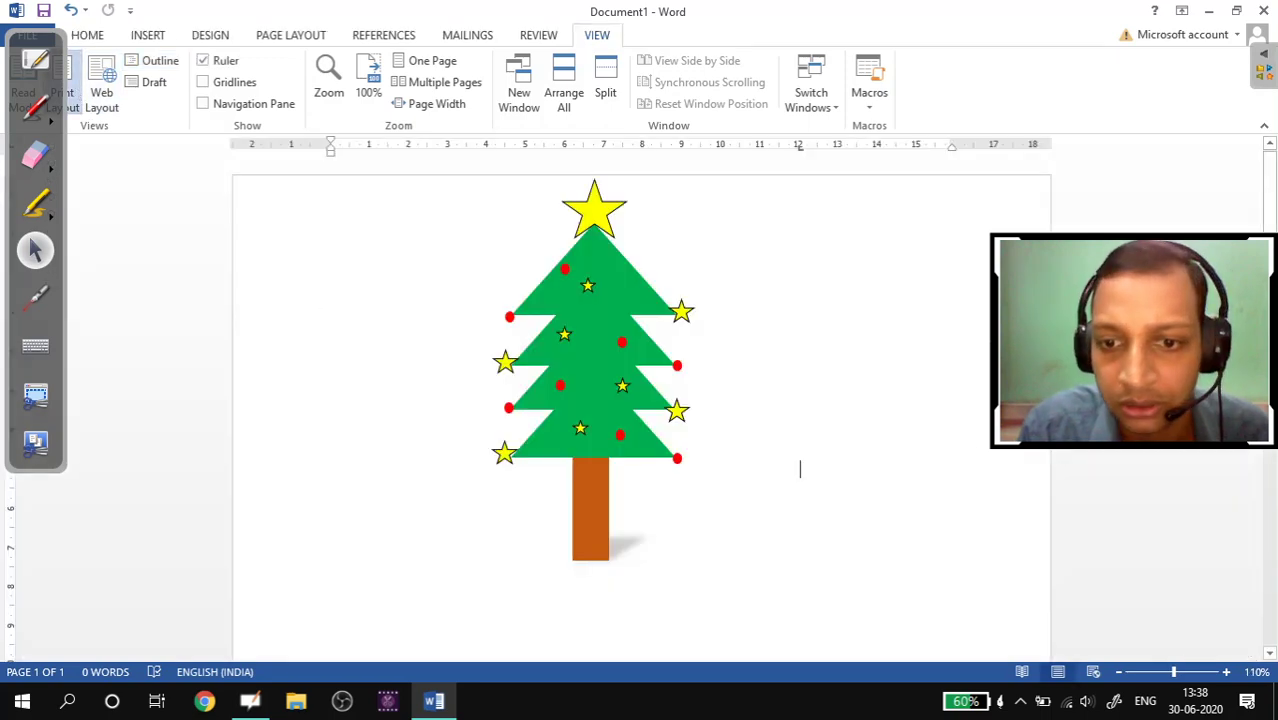